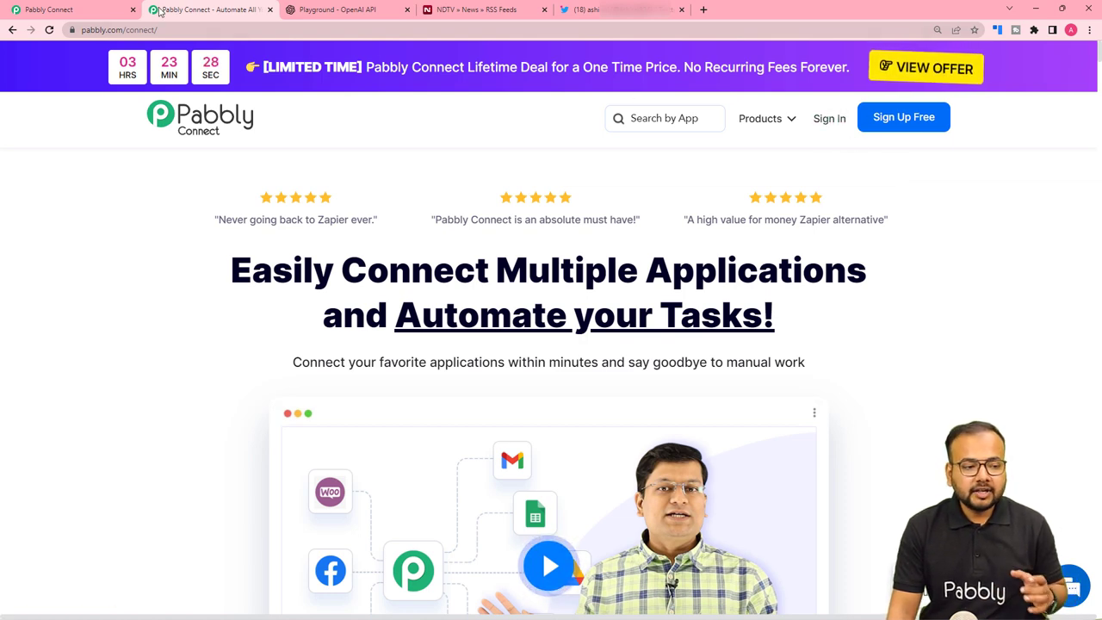
# Create a new workflow named 'Share RSS Feeds on Twitter using OpenAi' from the dashboard.
pyautogui.click(111, 5)
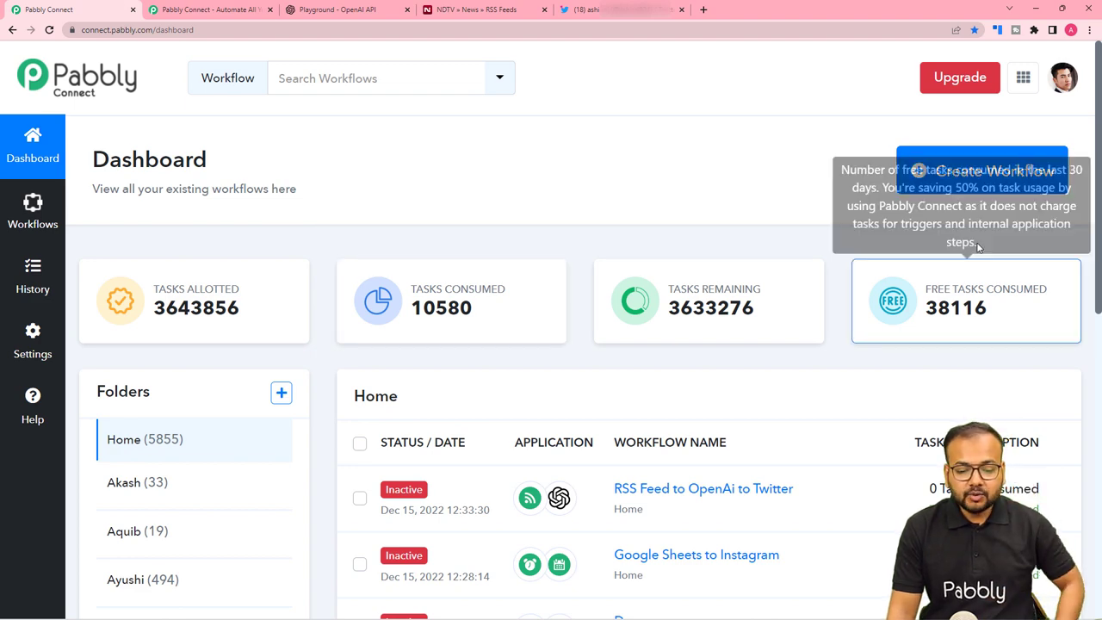
pyautogui.click(999, 180)
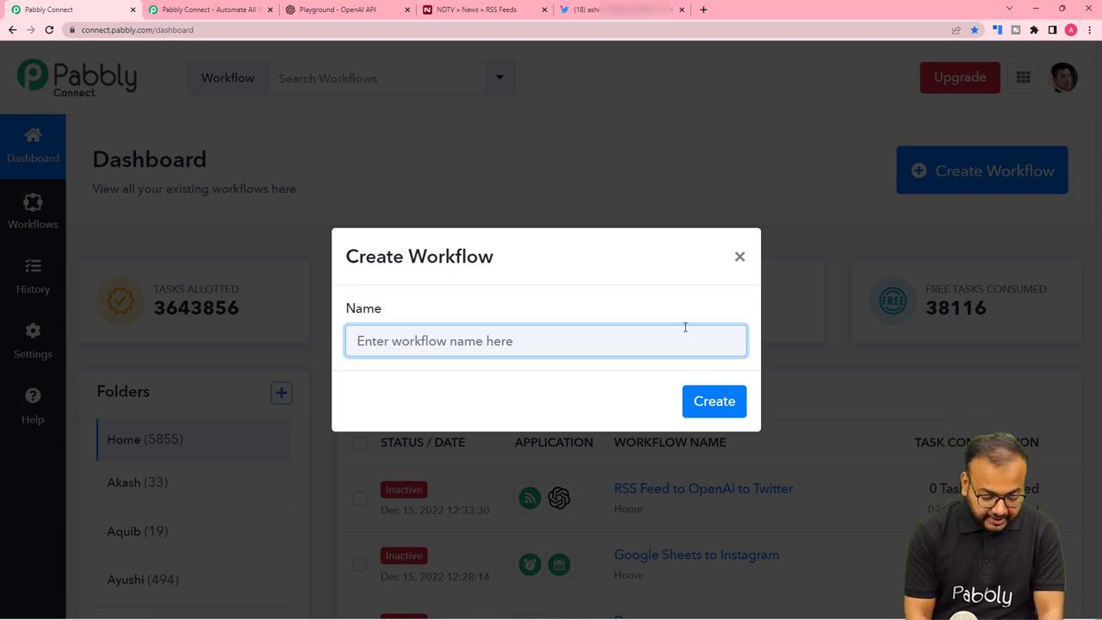
pyautogui.write('Sh')
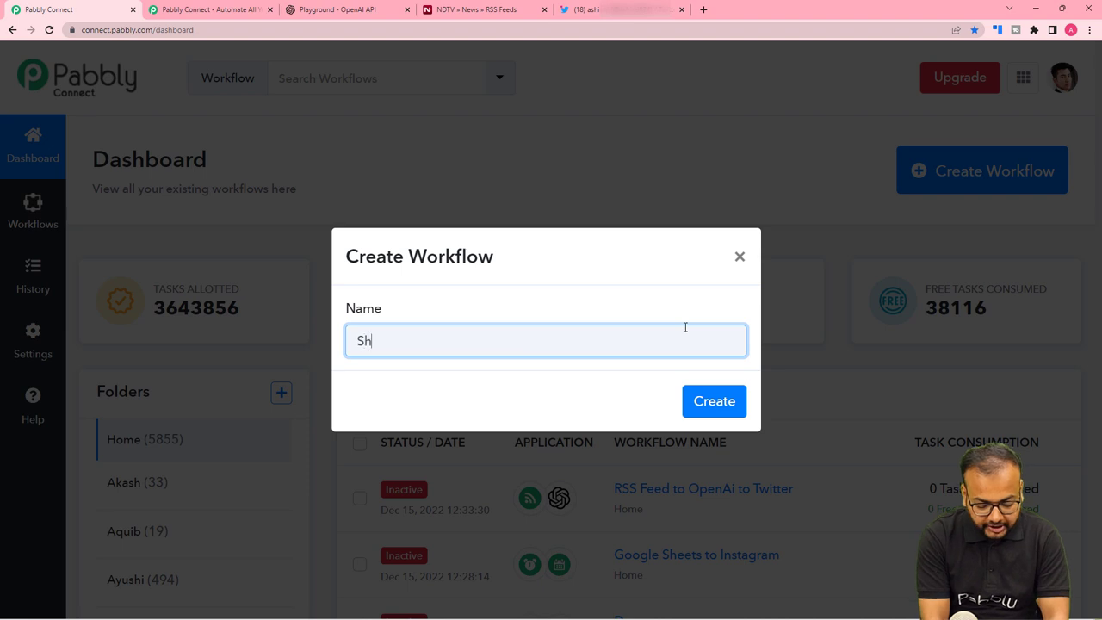
pyautogui.write('are RSS ')
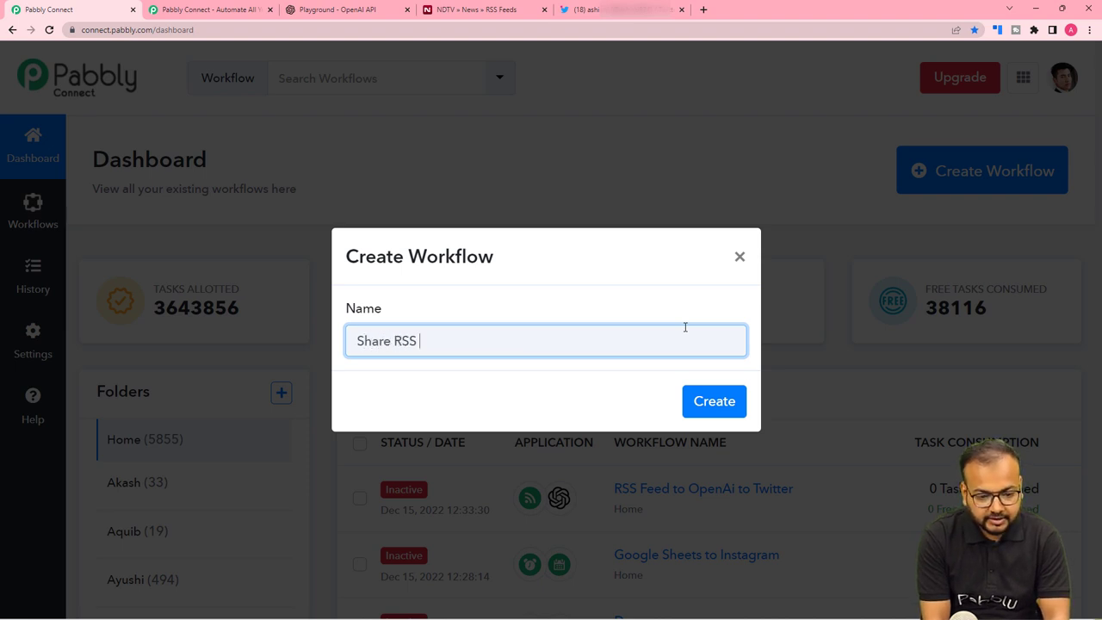
pyautogui.write('Feed')
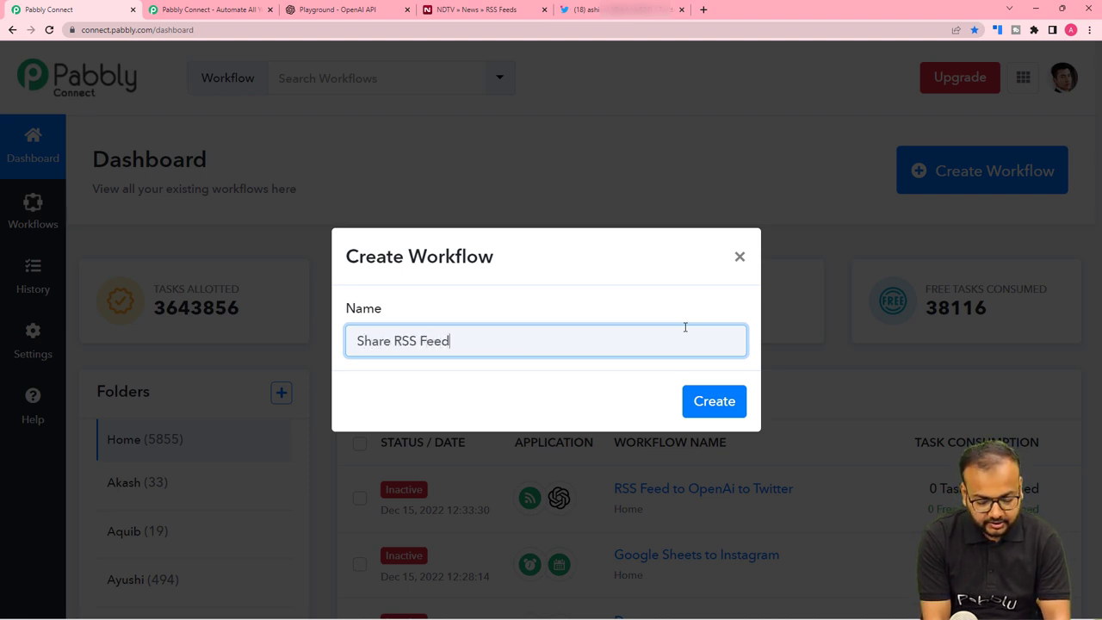
pyautogui.write('s on Tw')
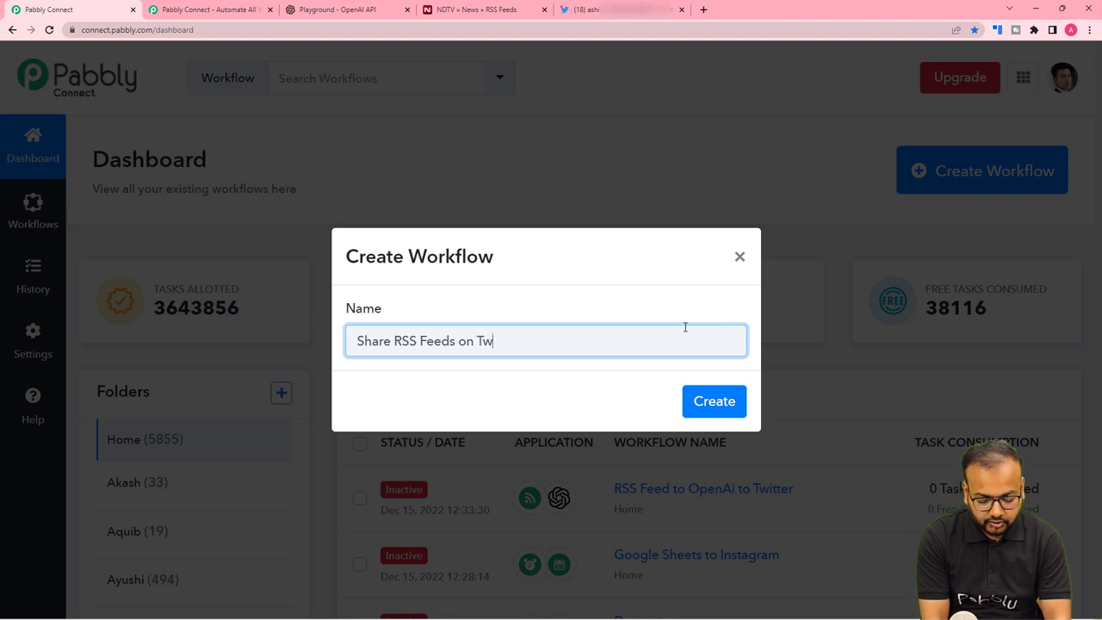
pyautogui.write('itter using OpenAi')
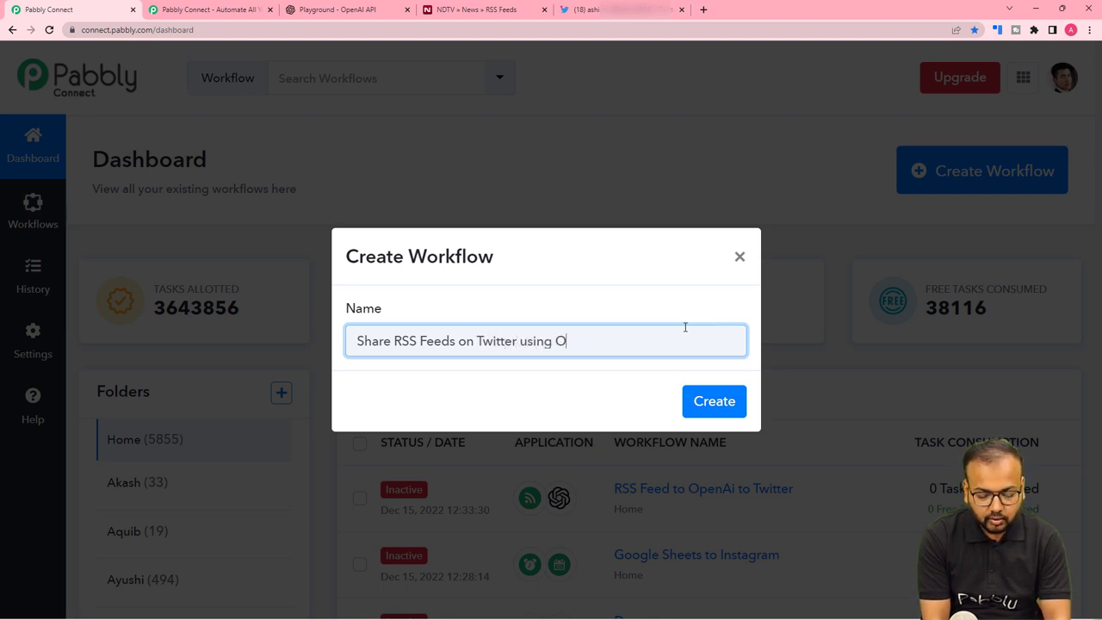
pyautogui.press('BackSpace')
pyautogui.press('BackSpace')
pyautogui.write('Ai')
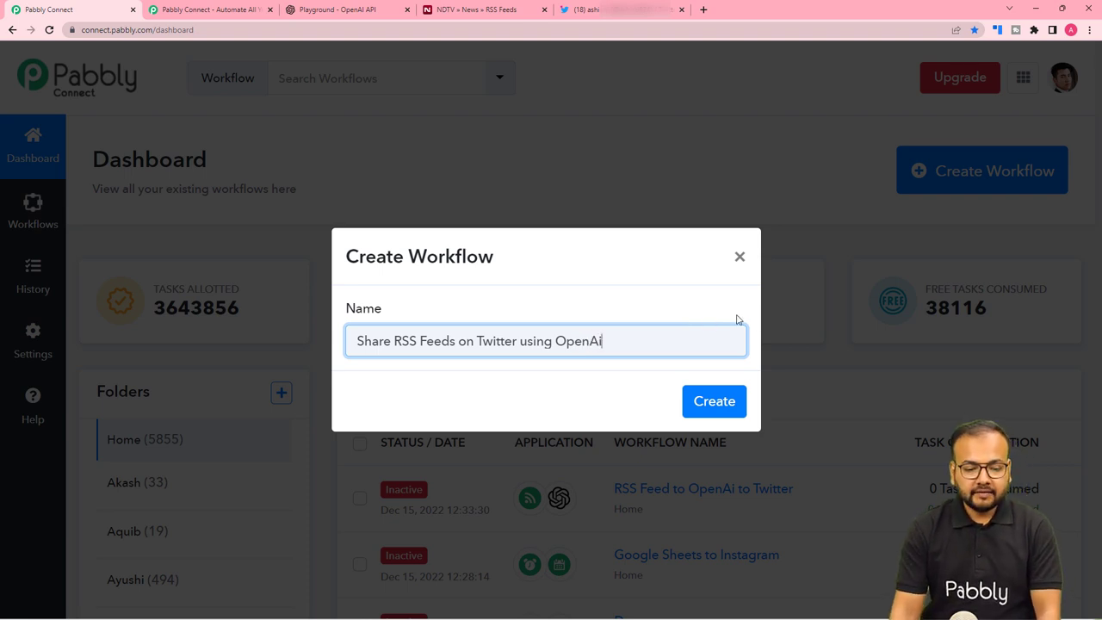
pyautogui.click(703, 401)
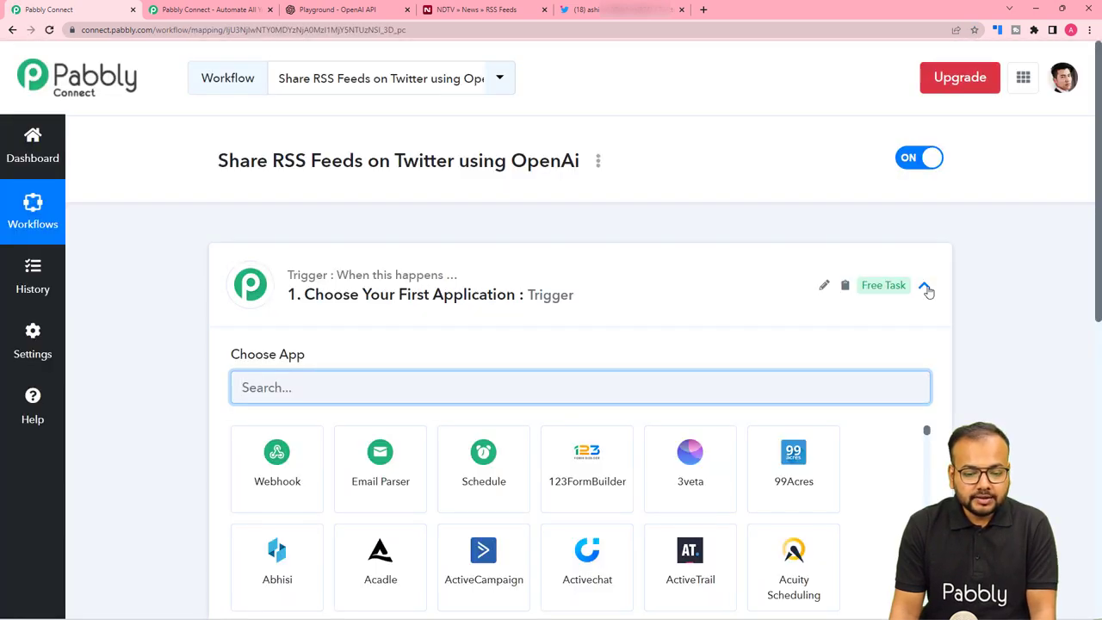
pyautogui.click(927, 288)
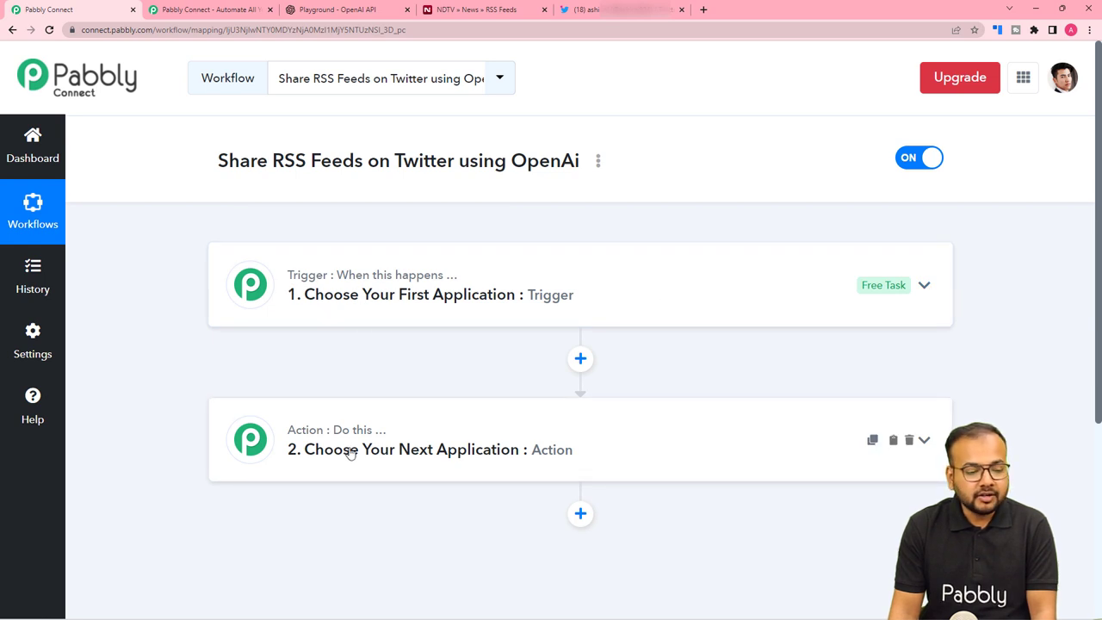
pyautogui.click(292, 305)
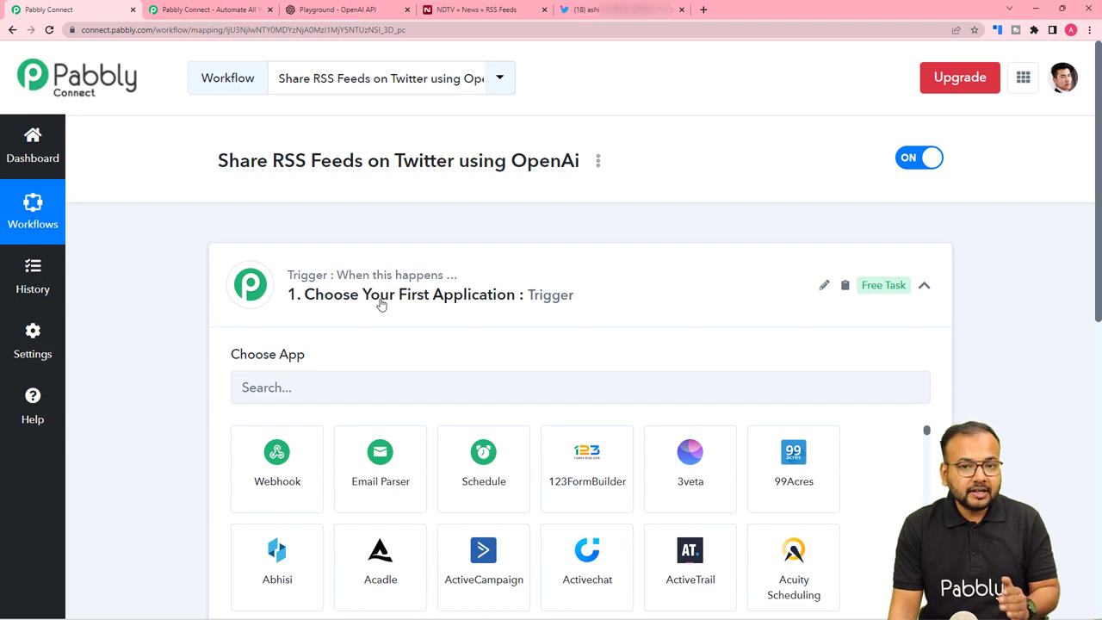
pyautogui.scroll(-5, 381, 305)
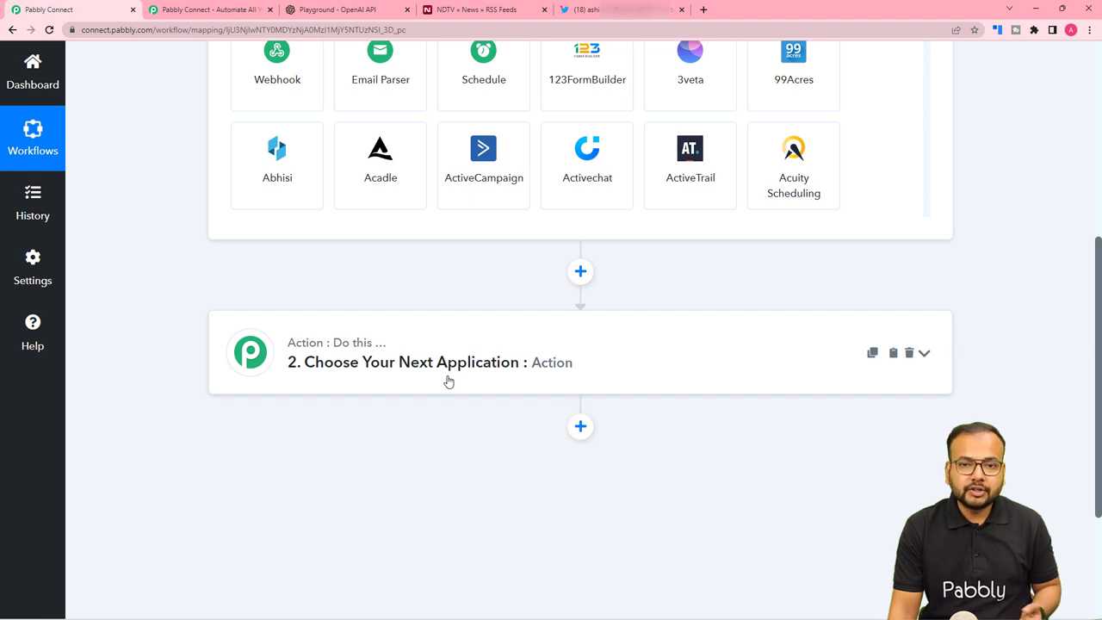
pyautogui.scroll(4, 447, 381)
pyautogui.scroll(2, 449, 381)
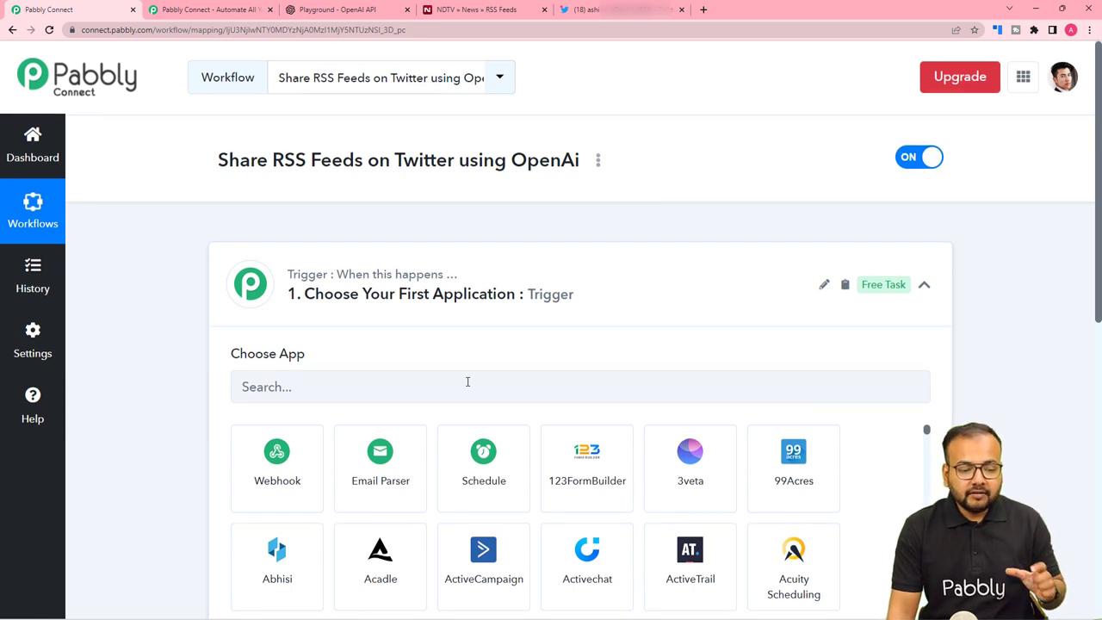
pyautogui.scroll(-1, 468, 381)
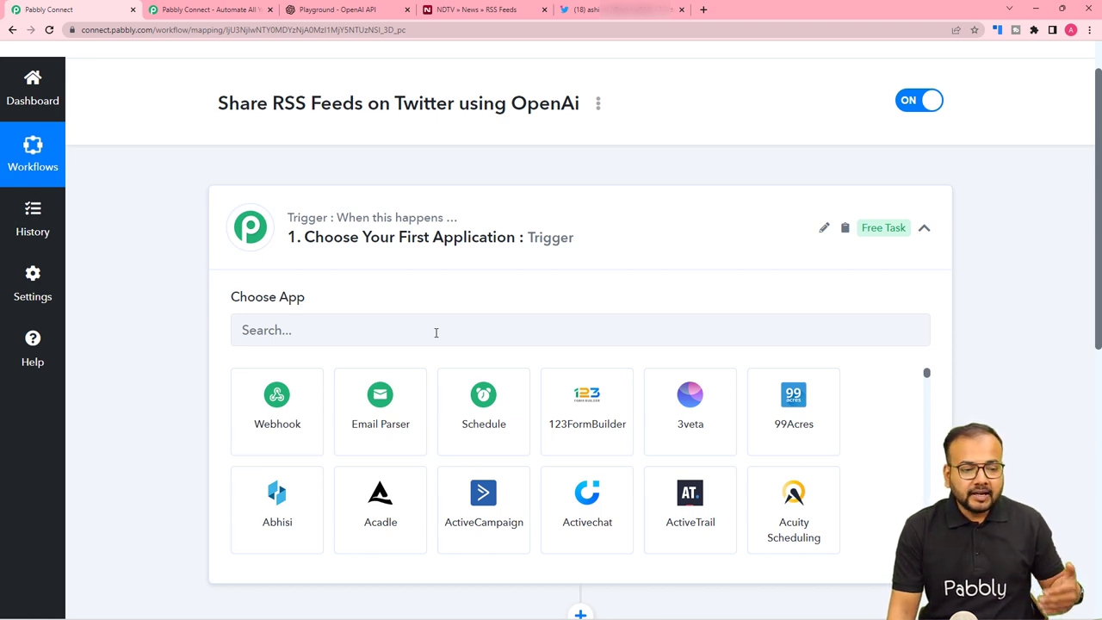
pyautogui.scroll(-3, 436, 336)
pyautogui.scroll(2, 436, 337)
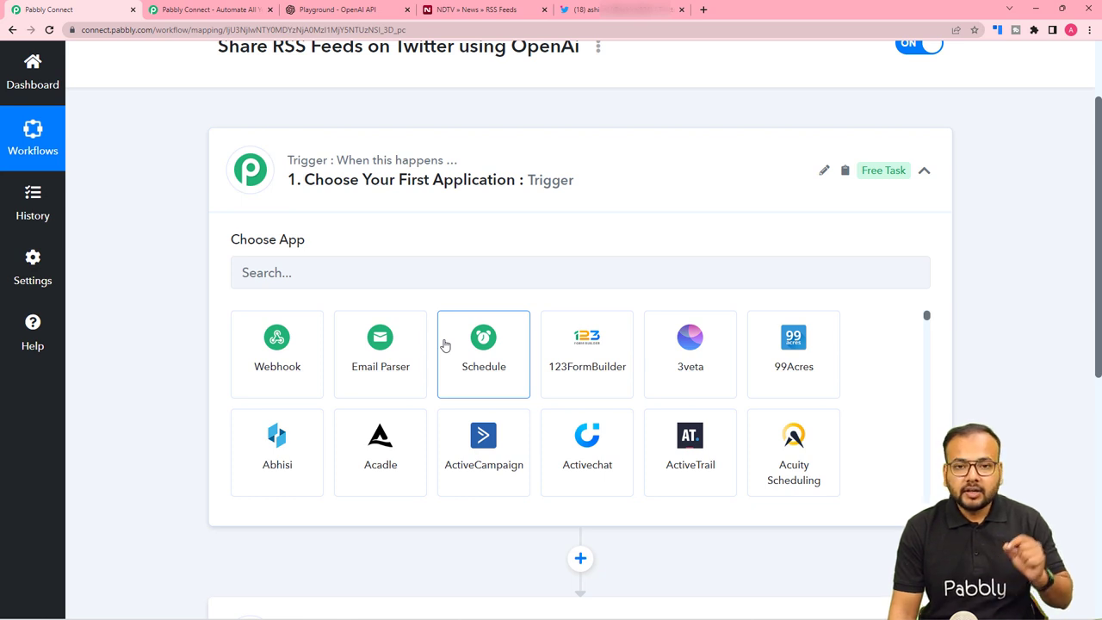
pyautogui.scroll(2, 444, 341)
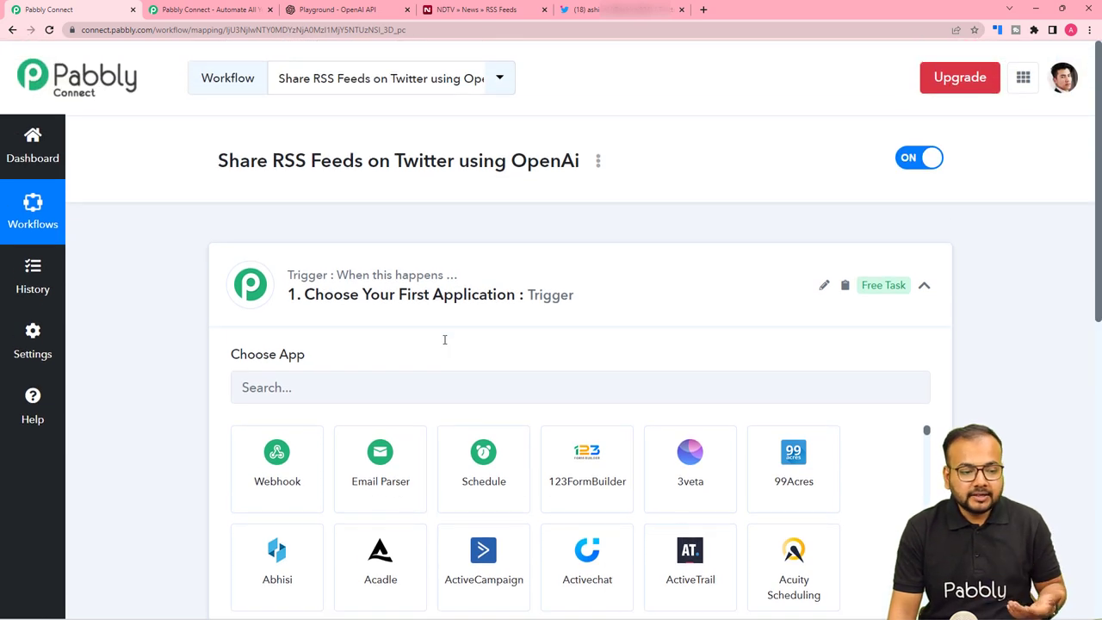
pyautogui.scroll(-1, 413, 340)
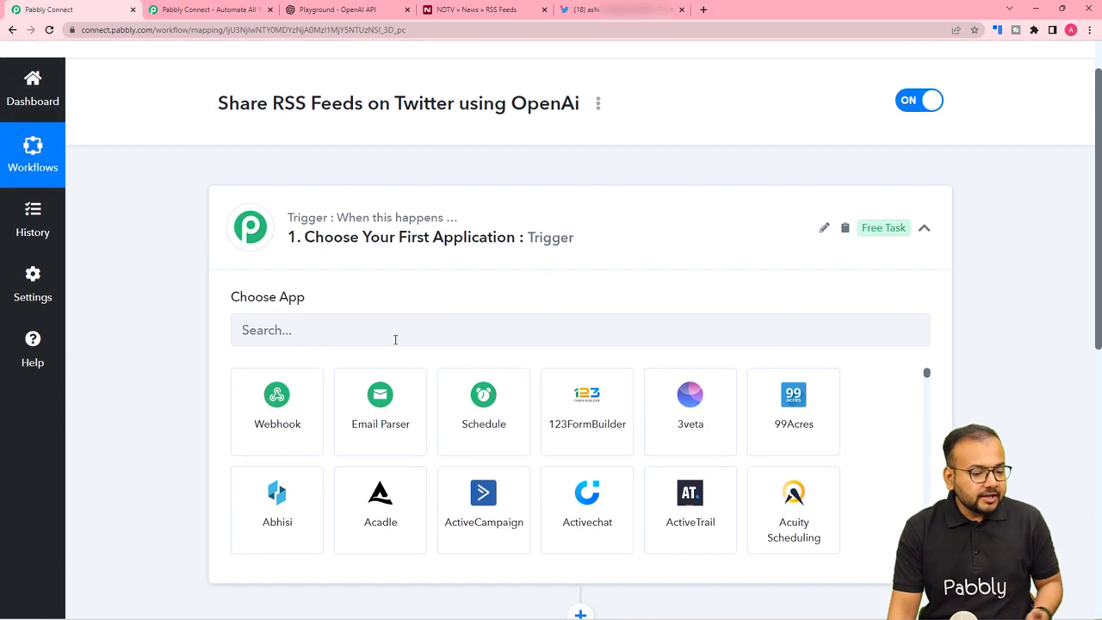
# Set the trigger to RSS by Pabbly with the New Item in Feed event and connect it.
pyautogui.click(350, 335)
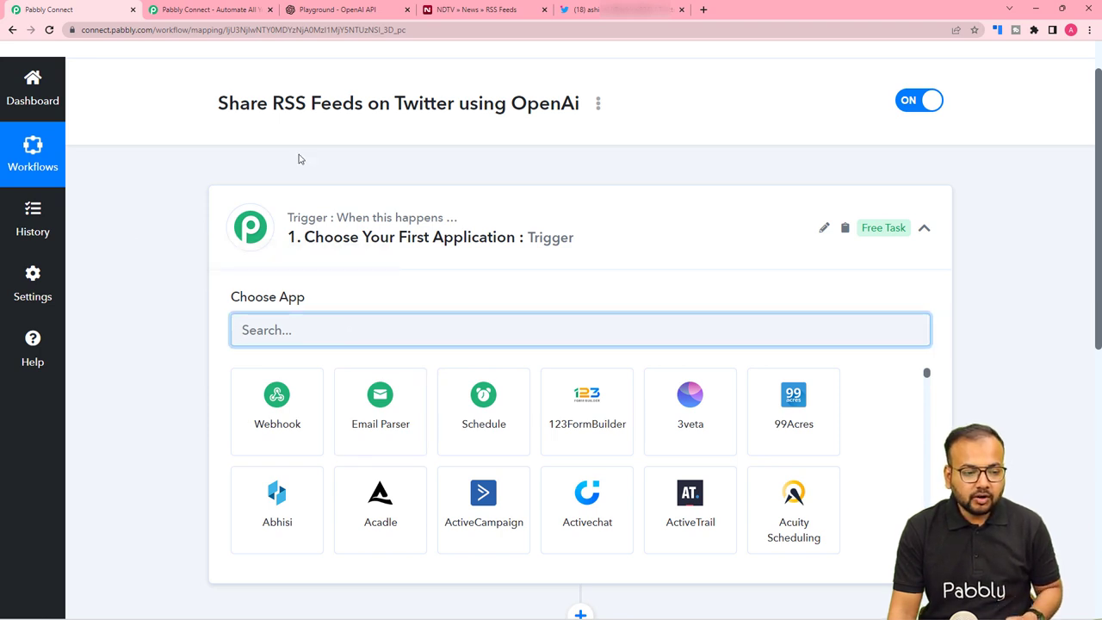
pyautogui.write('rss')
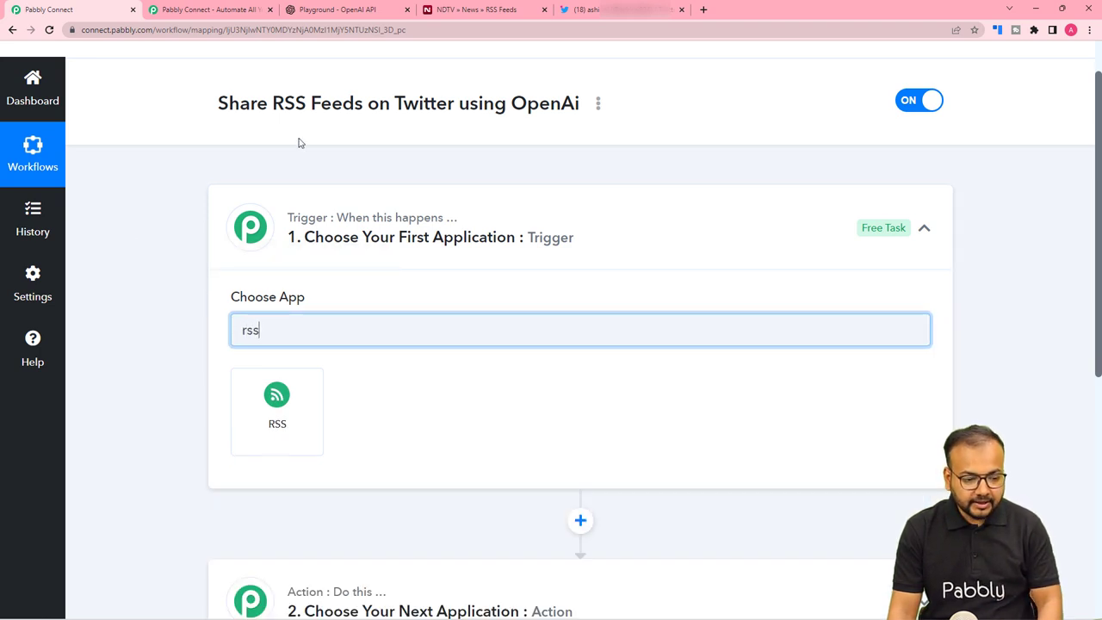
pyautogui.click(306, 415)
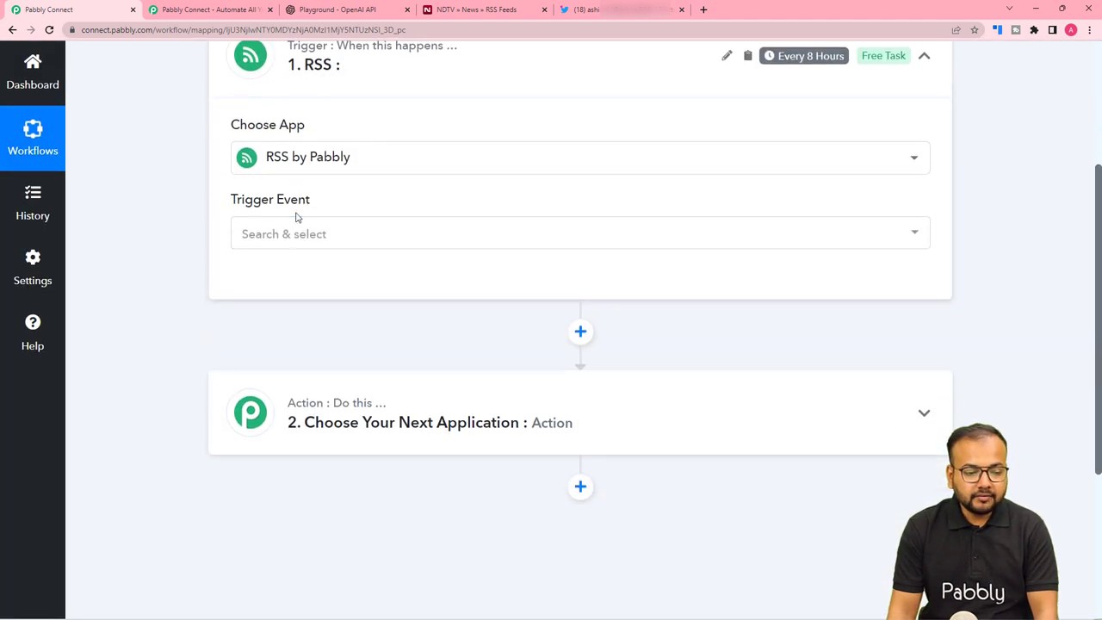
pyautogui.click(295, 235)
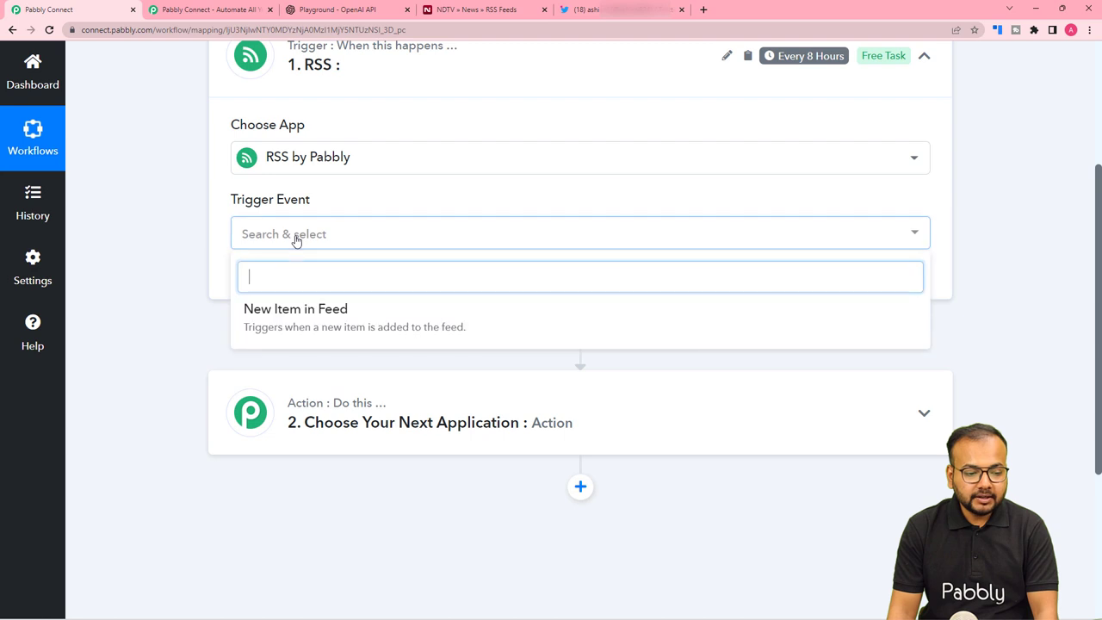
pyautogui.click(347, 333)
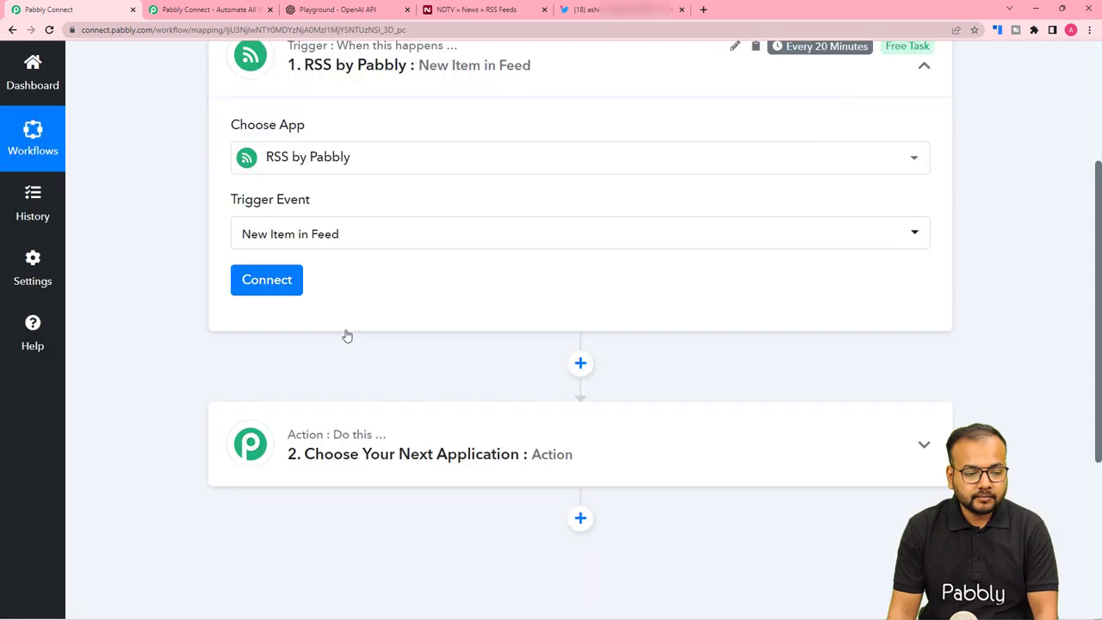
pyautogui.click(264, 284)
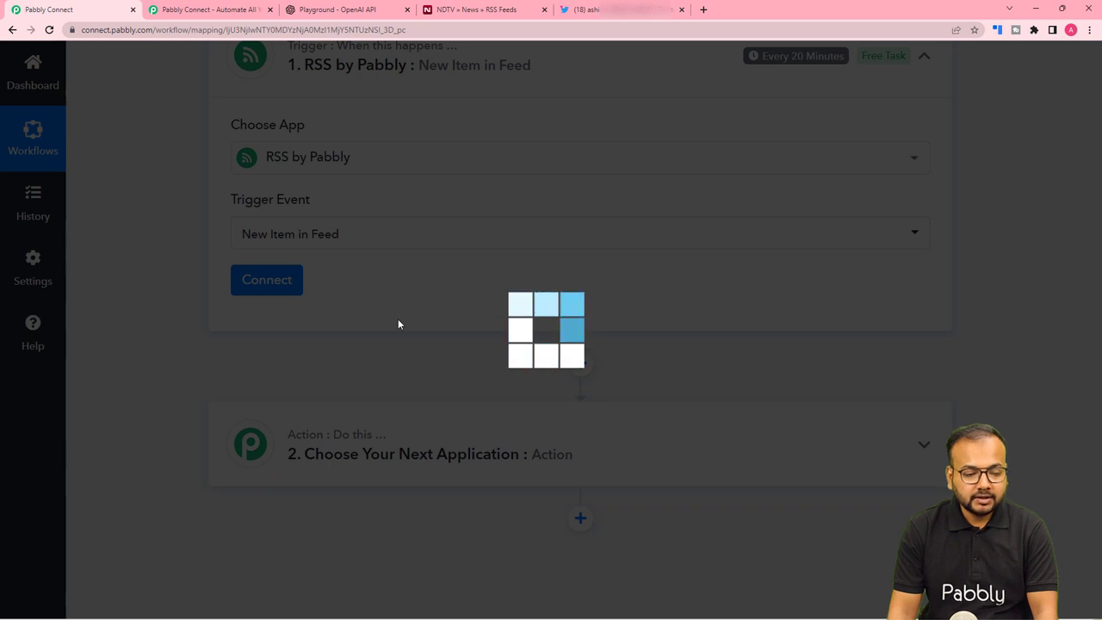
pyautogui.scroll(-2, 399, 324)
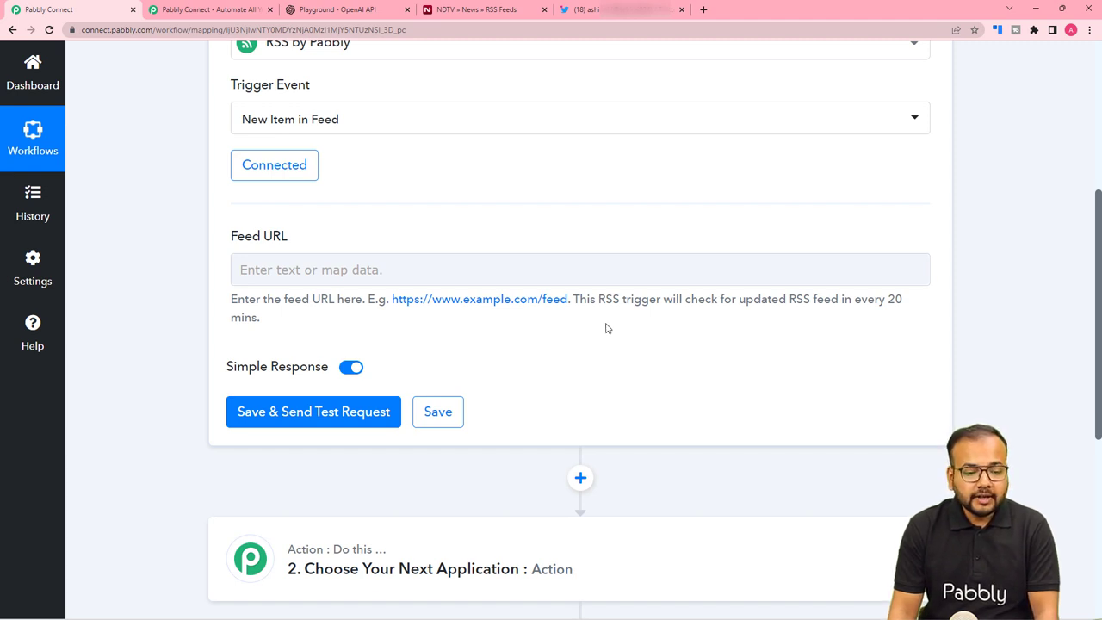
# Copy the Health feed's link address from the NDTV RSS Feeds page, then return to the Feed URL field.
pyautogui.click(483, 12)
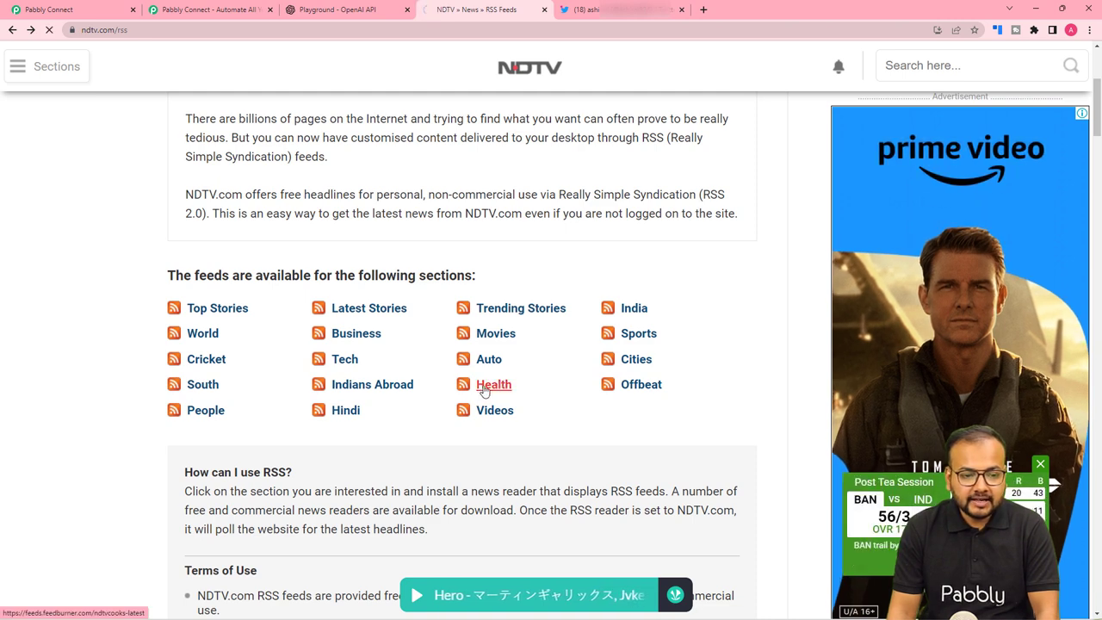
pyautogui.click(484, 391)
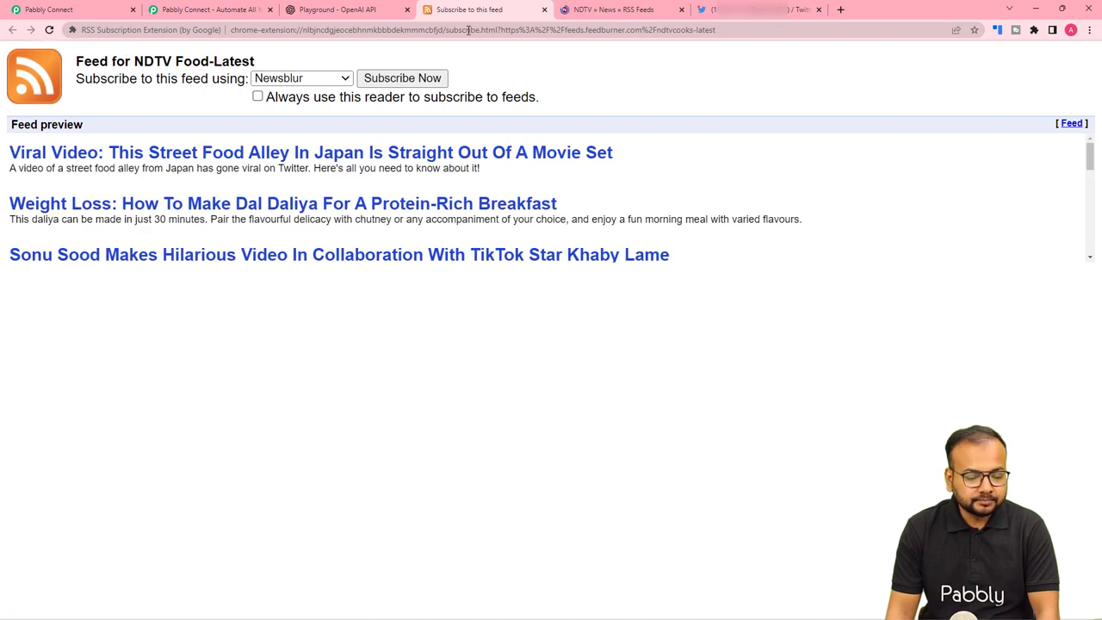
pyautogui.click(579, 9)
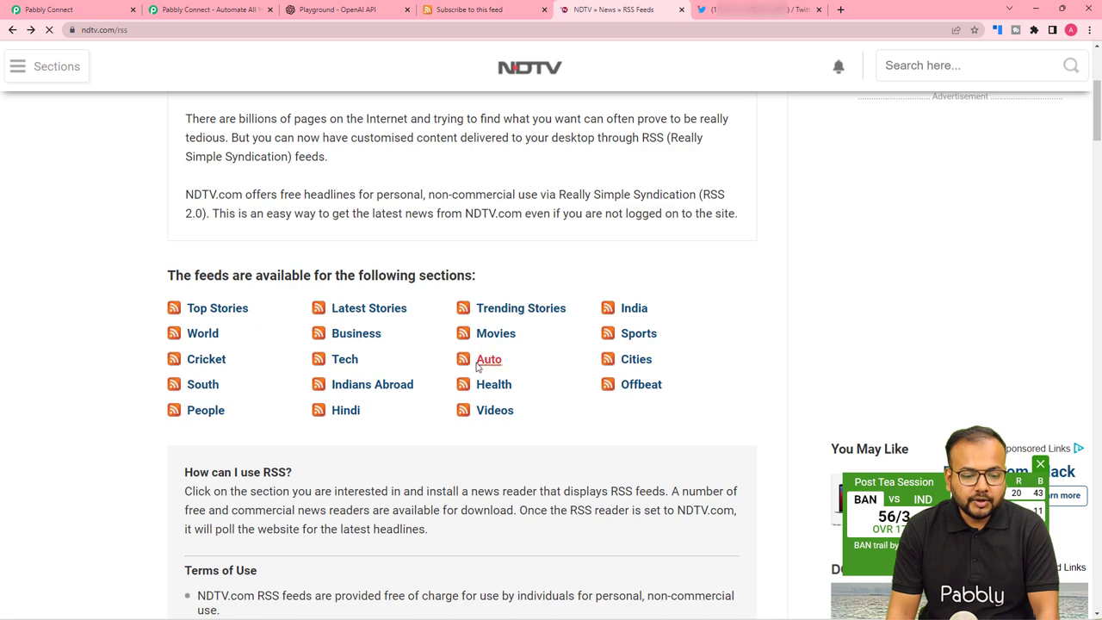
pyautogui.rightClick(488, 388)
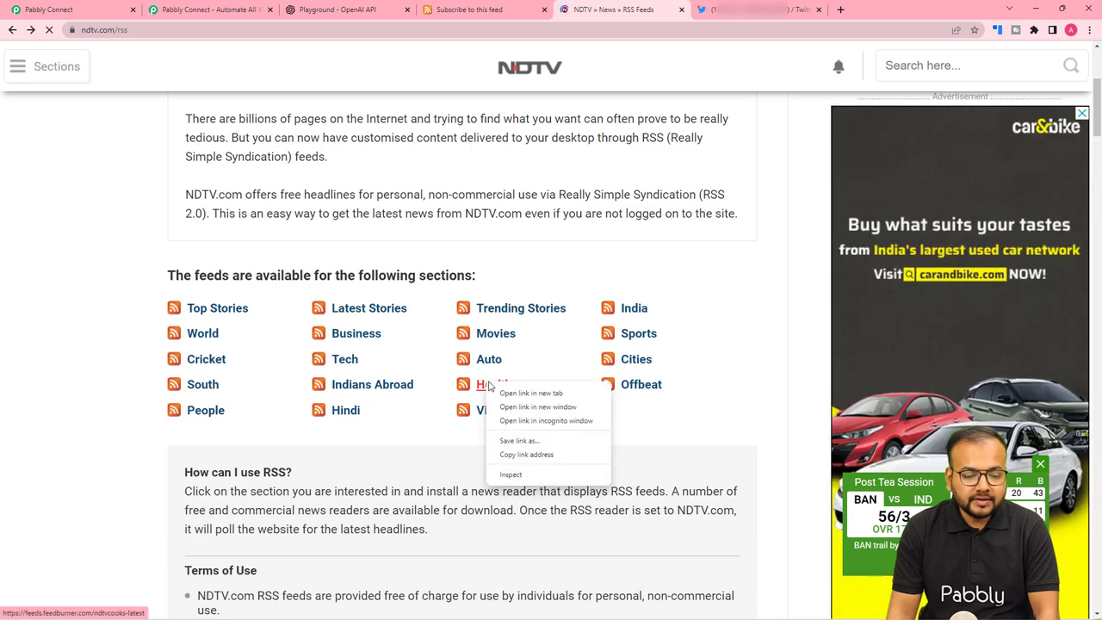
pyautogui.click(508, 455)
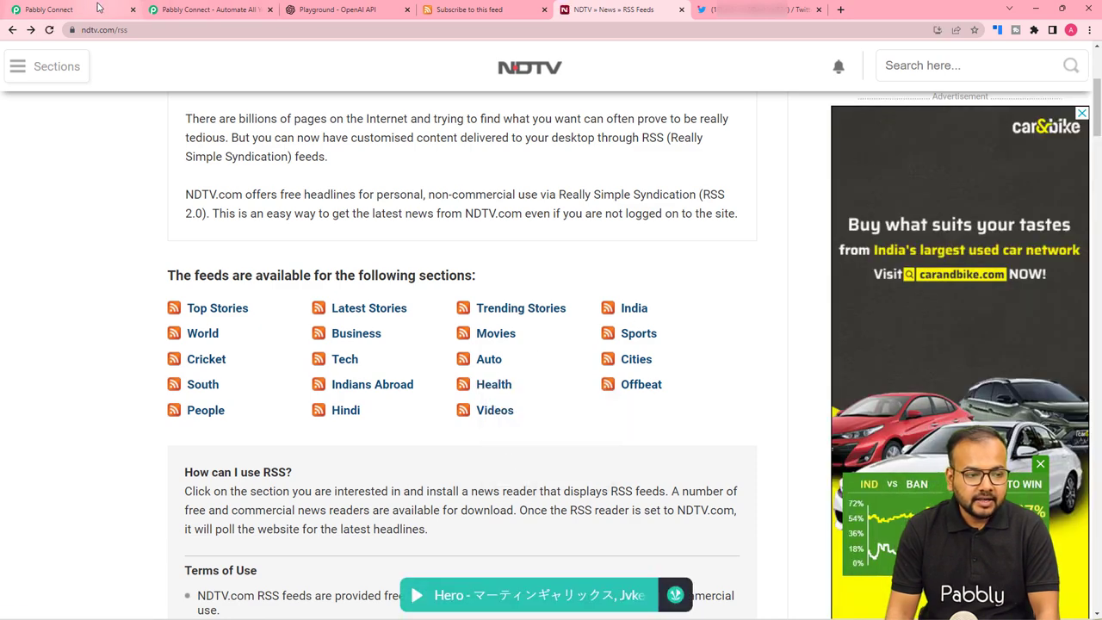
pyautogui.click(52, 9)
pyautogui.click(262, 263)
# Paste the feed URL, save and test the trigger, and expand the Title value to show the full headline.
pyautogui.rightClick(263, 262)
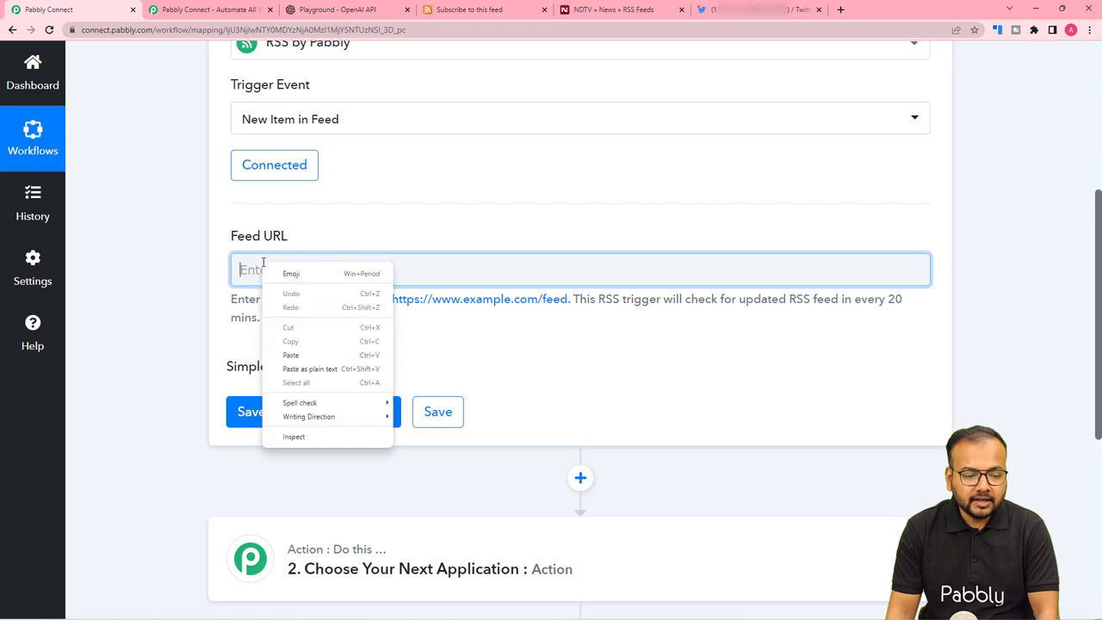
pyautogui.click(293, 351)
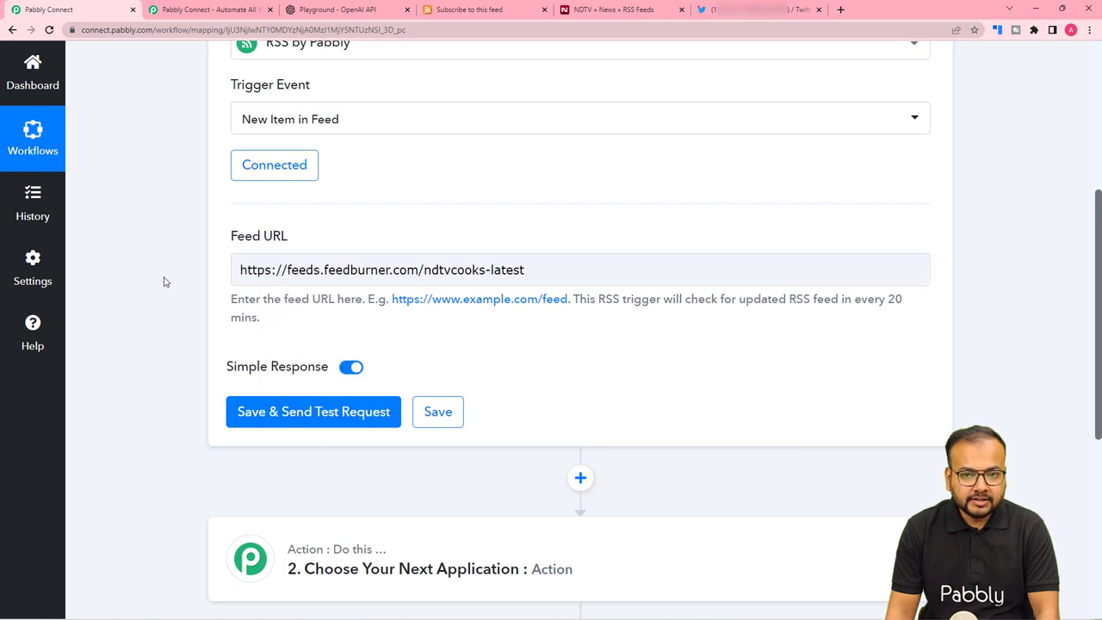
pyautogui.scroll(-2, 165, 282)
pyautogui.click(245, 248)
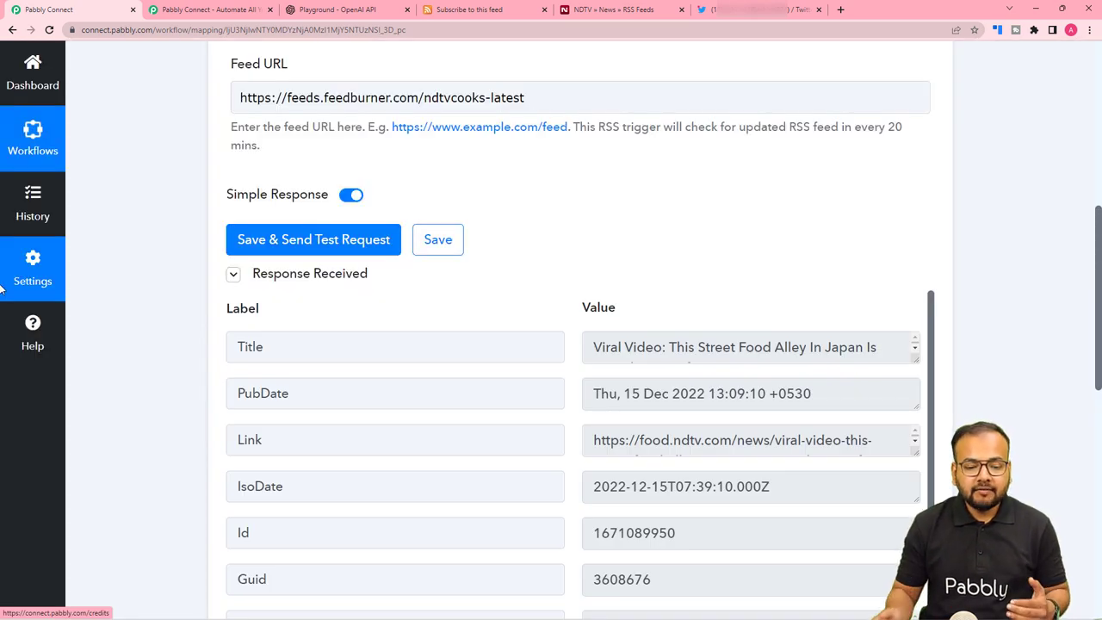
pyautogui.scroll(-2, 121, 345)
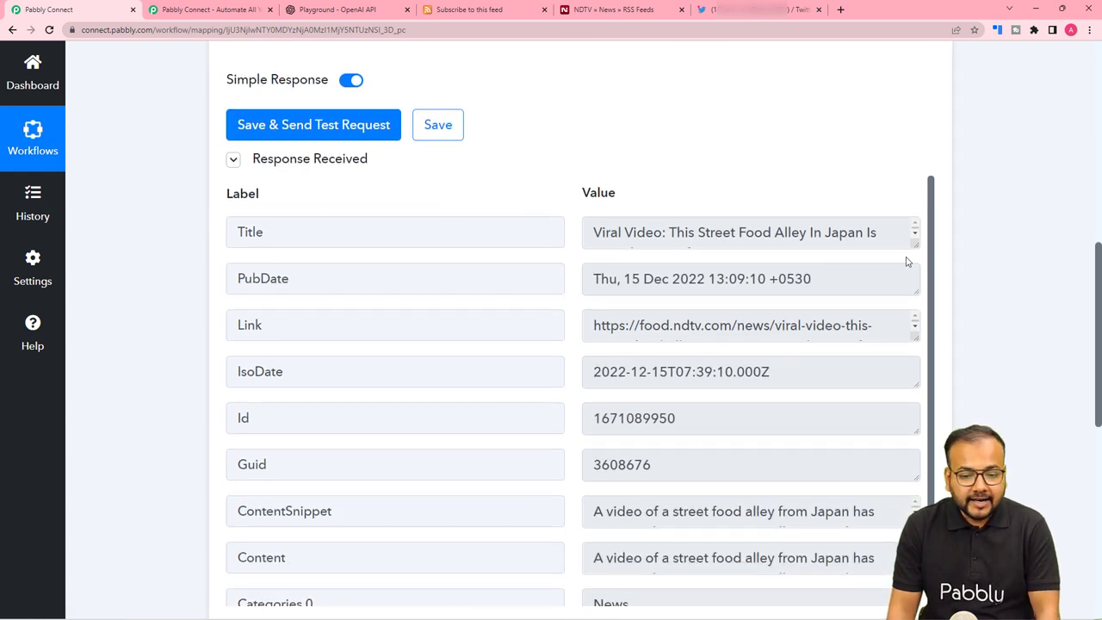
pyautogui.moveTo(914, 247); pyautogui.dragTo(915, 296)
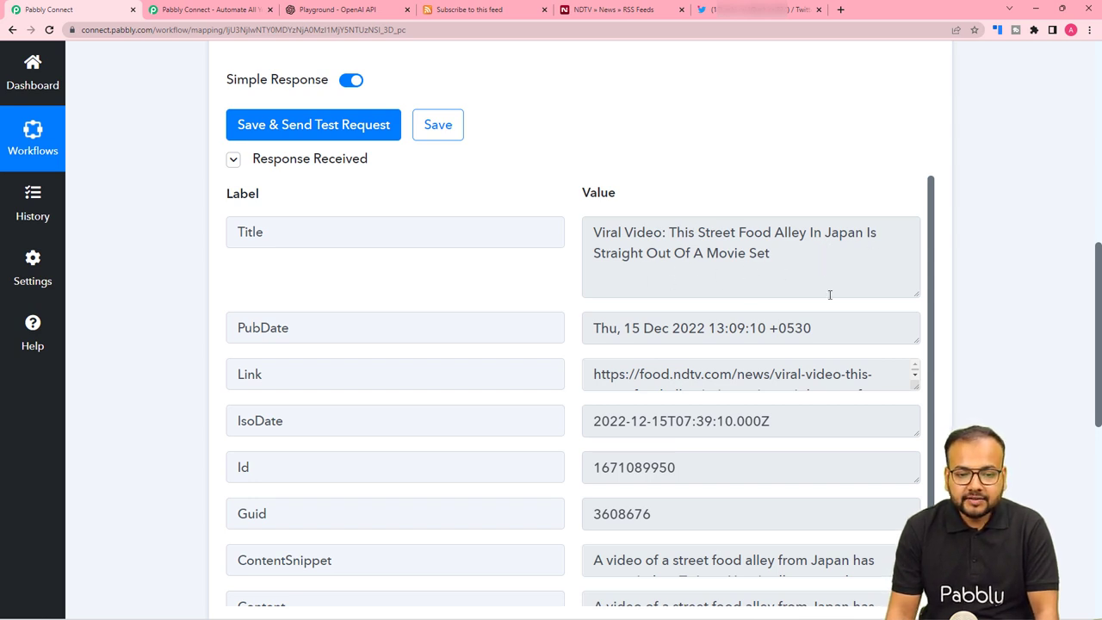
# Check the NDTV Food feed preview, then expand the ContentSnippet and Content boxes to full text.
pyautogui.click(487, 12)
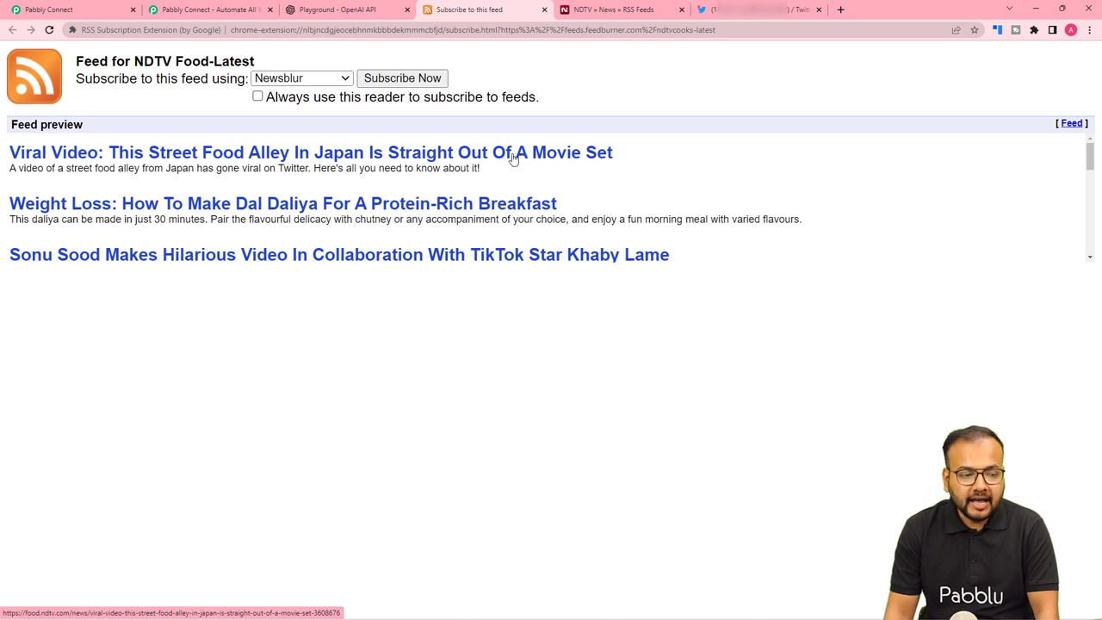
pyautogui.click(68, 12)
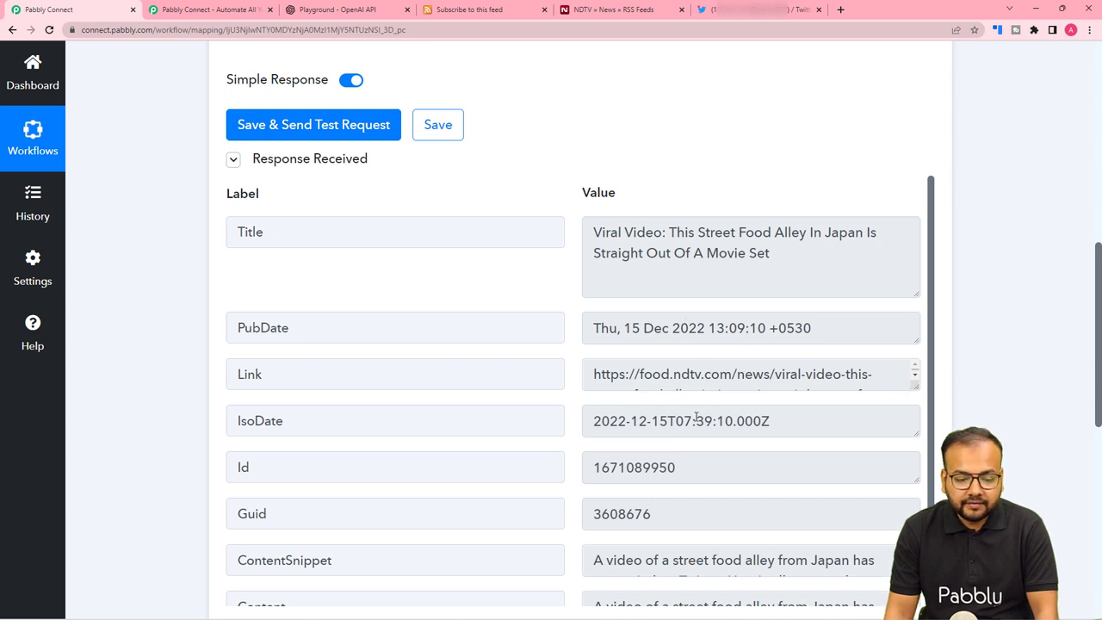
pyautogui.scroll(-1, 576, 423)
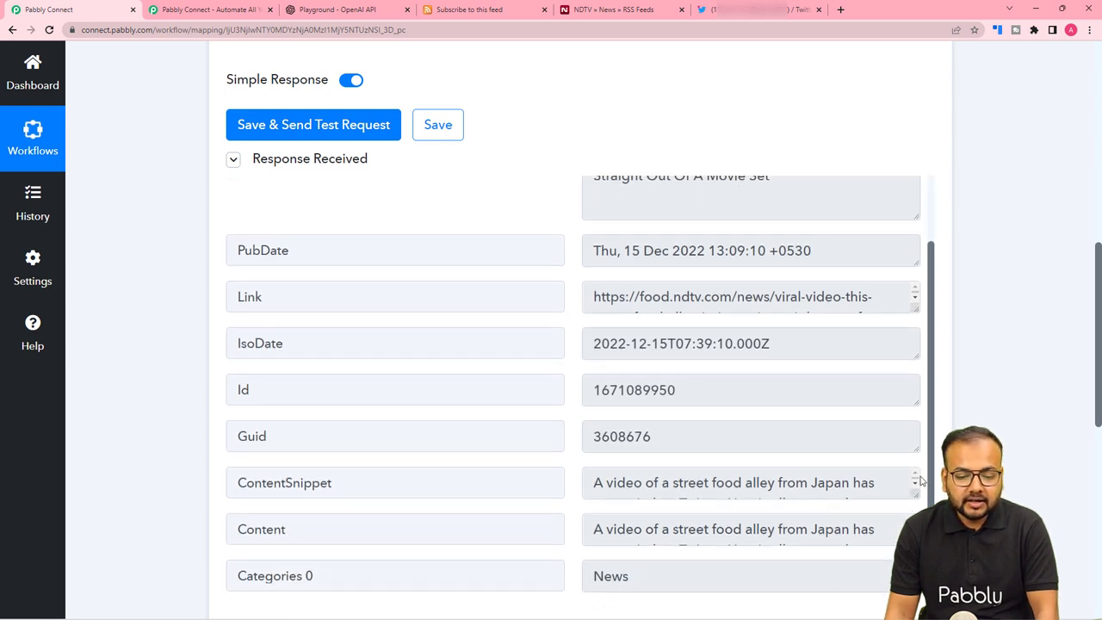
pyautogui.moveTo(915, 491); pyautogui.dragTo(915, 534)
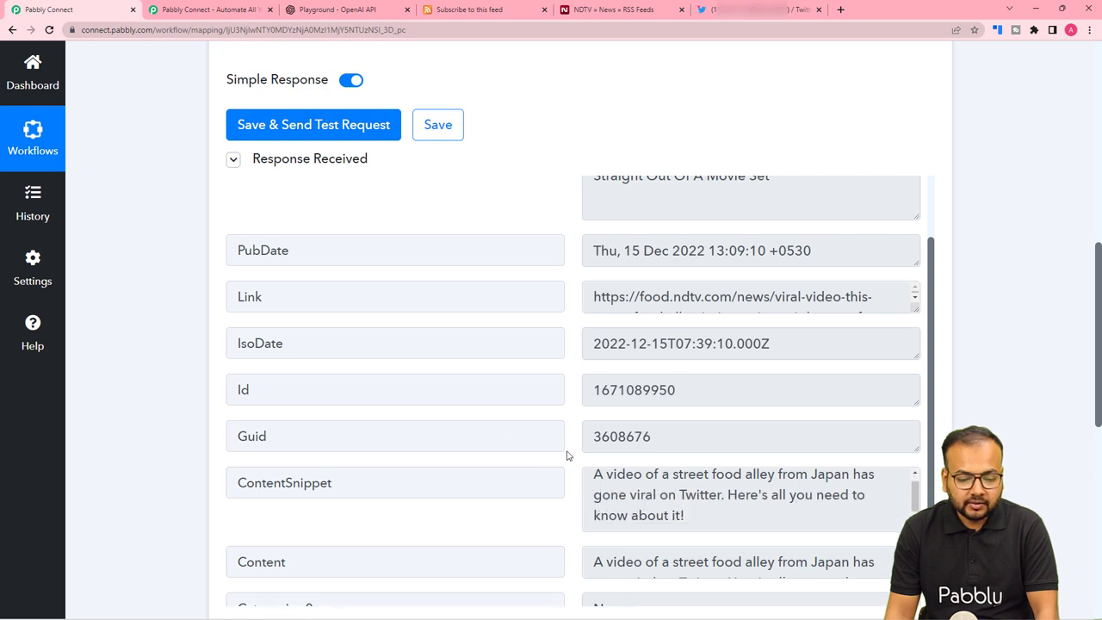
pyautogui.scroll(-1, 490, 432)
pyautogui.scroll(-1, 916, 529)
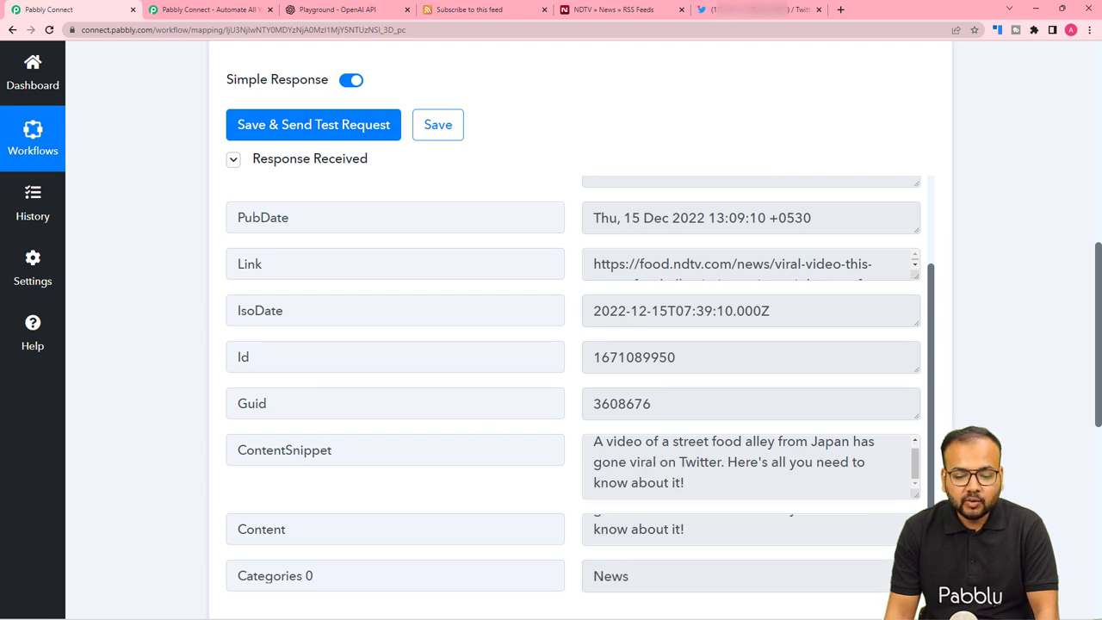
pyautogui.moveTo(916, 542); pyautogui.dragTo(915, 591)
# Show the list of apps for the workflow's second action step.
pyautogui.scroll(-3, 239, 382)
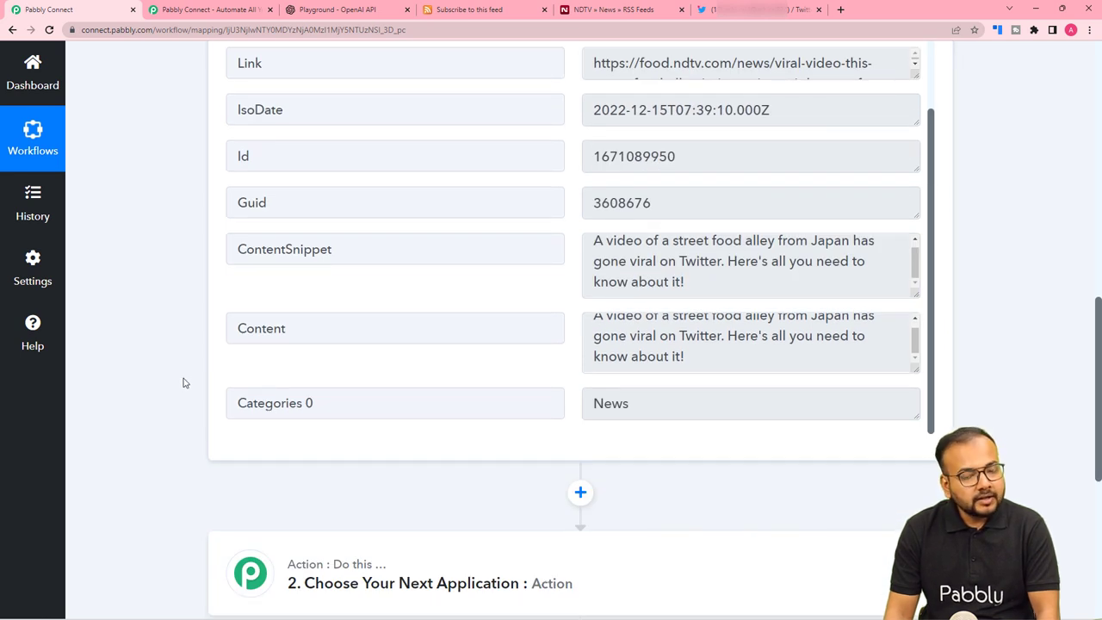
pyautogui.scroll(-2, 182, 382)
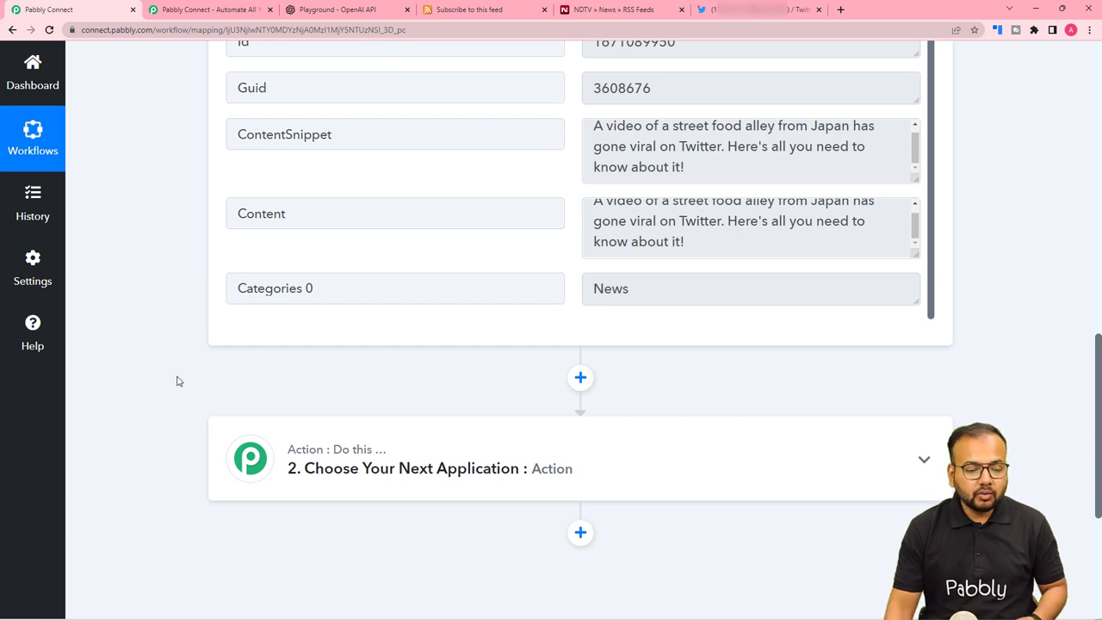
pyautogui.scroll(-1, 174, 379)
pyautogui.click(374, 367)
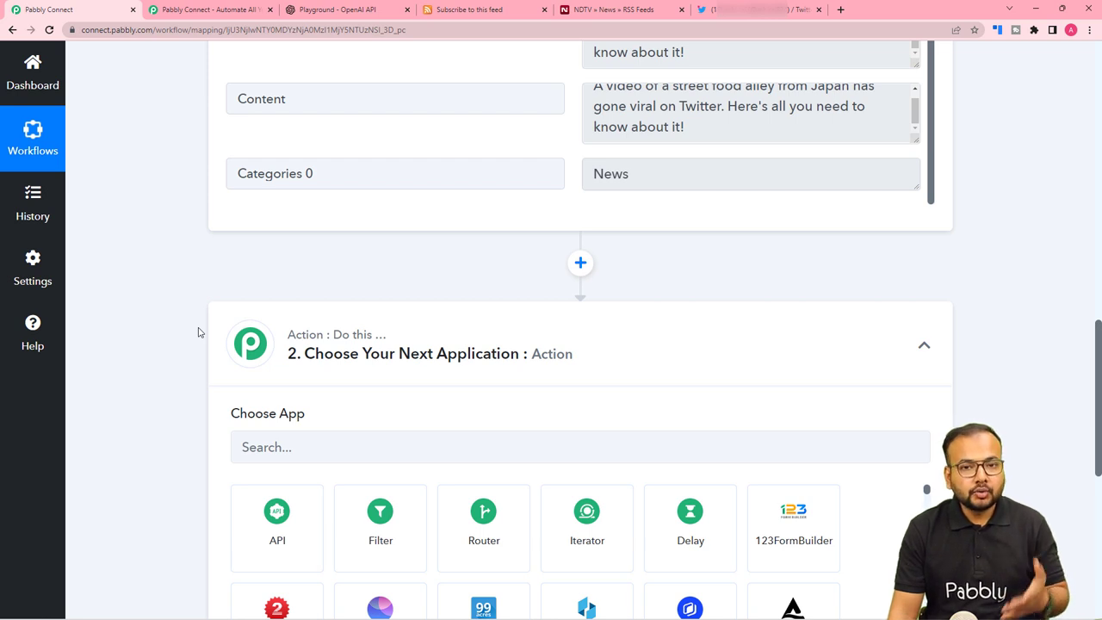
# Set the action to OpenAI with the Generate Content event and bring up the Connect OpenAI Account panel.
pyautogui.scroll(-2, 199, 332)
pyautogui.click(351, 275)
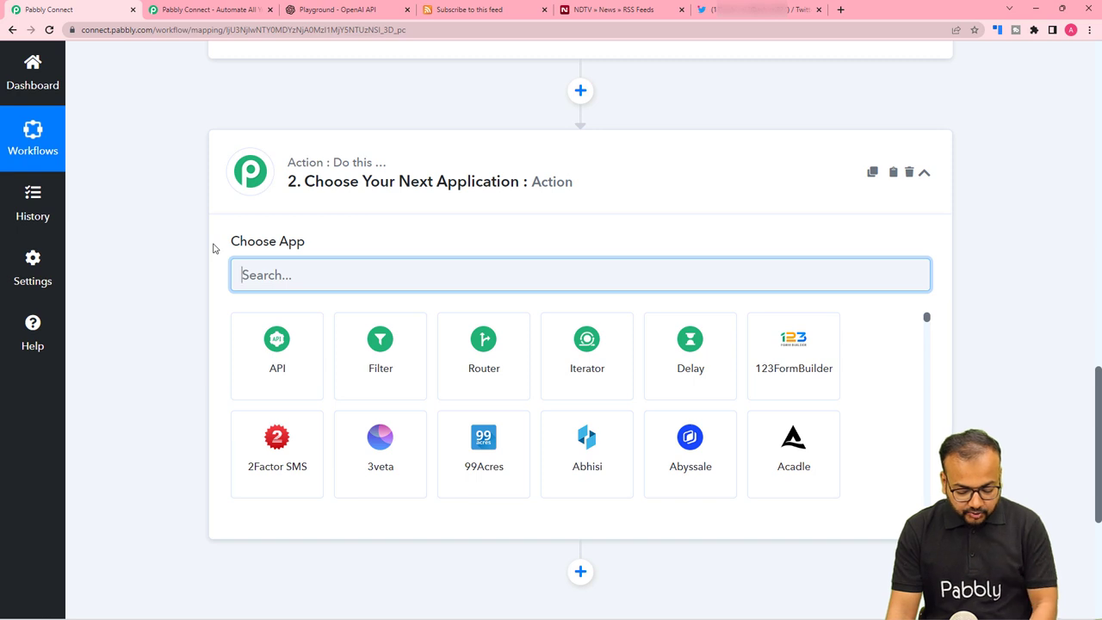
pyautogui.write('open')
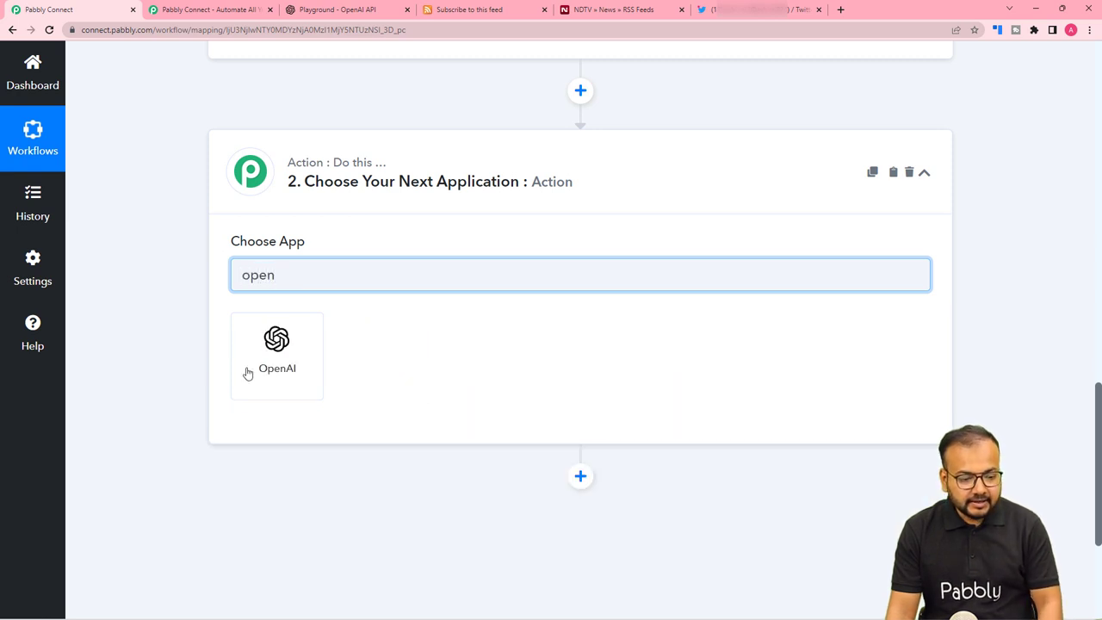
pyautogui.click(270, 381)
pyautogui.scroll(-2, 171, 347)
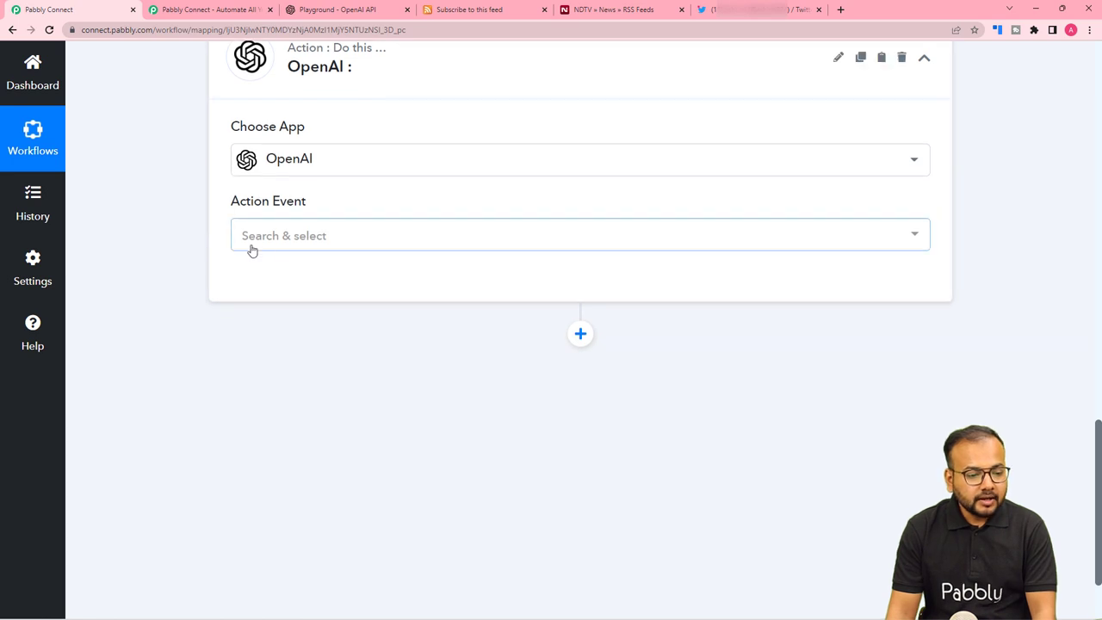
pyautogui.click(285, 238)
pyautogui.click(334, 332)
pyautogui.click(252, 299)
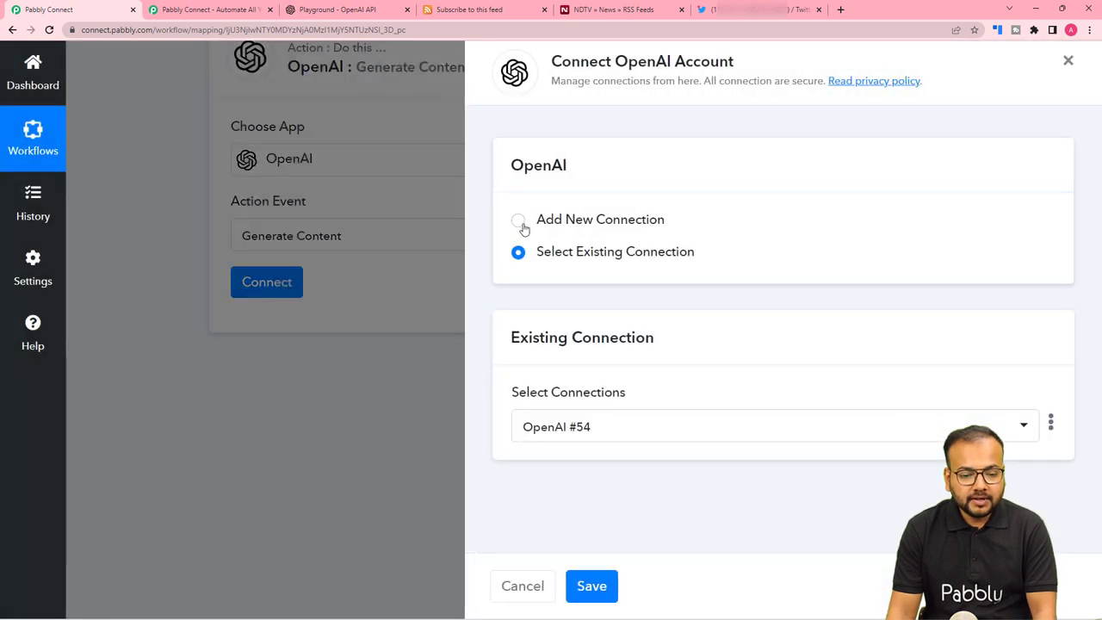
# Choose Add New Connection for OpenAI, then switch to the OpenAI Playground page.
pyautogui.click(520, 222)
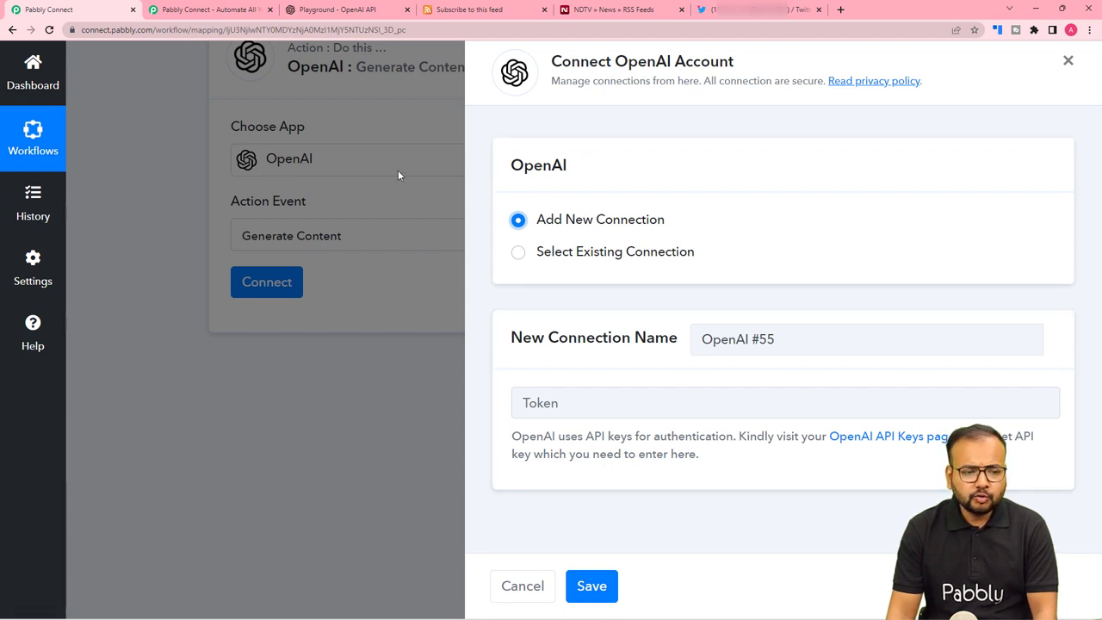
pyautogui.click(321, 14)
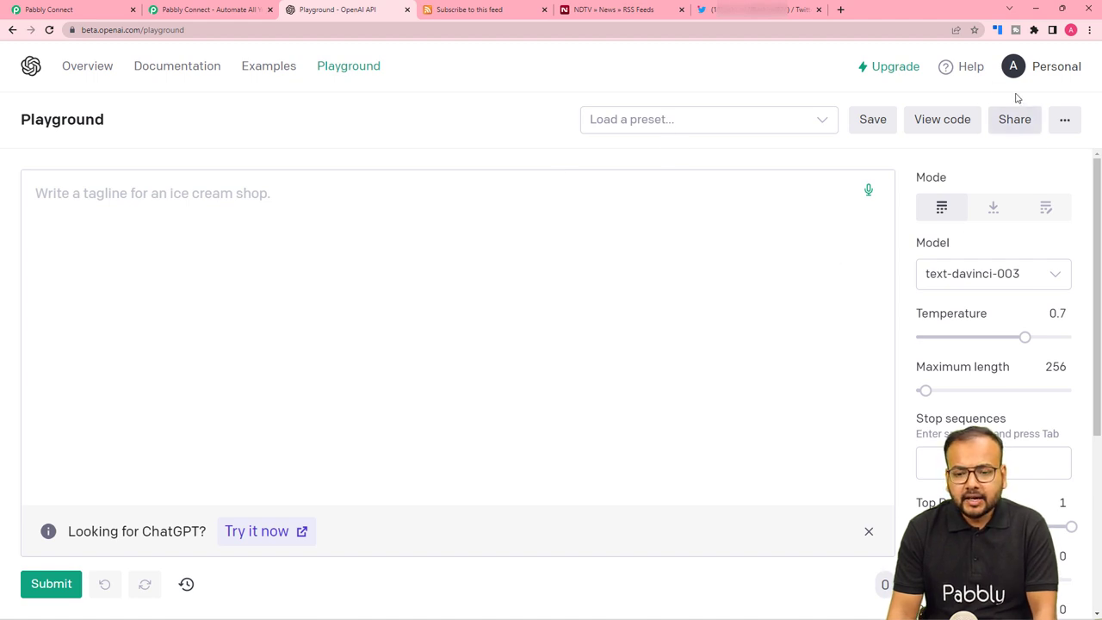
# Create a new OpenAI secret API key on the API keys page and copy it.
pyautogui.click(1019, 64)
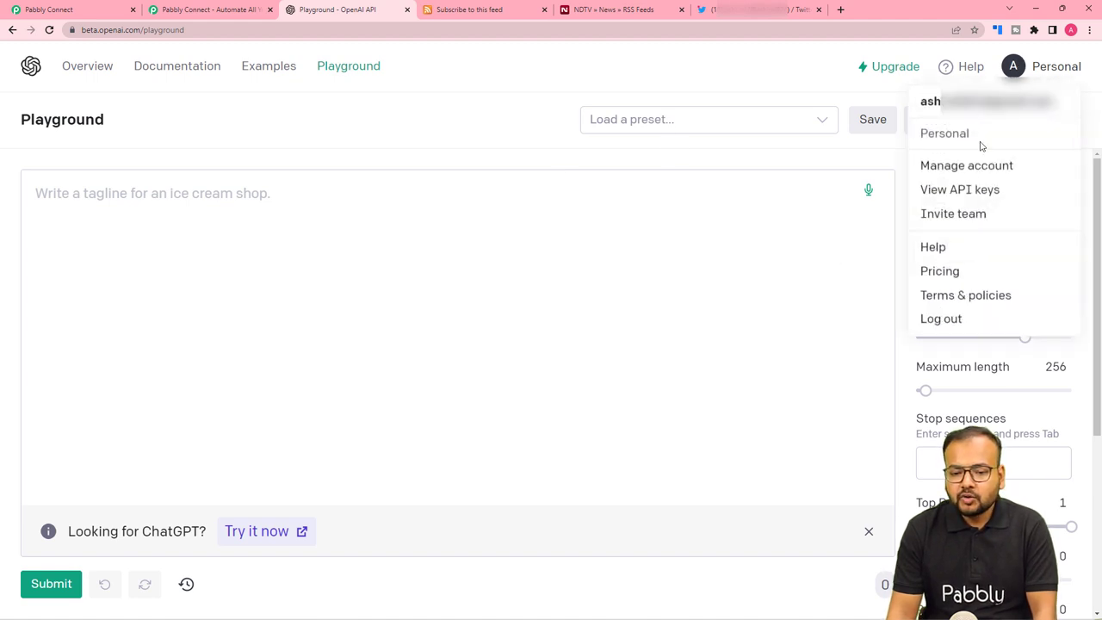
pyautogui.click(951, 197)
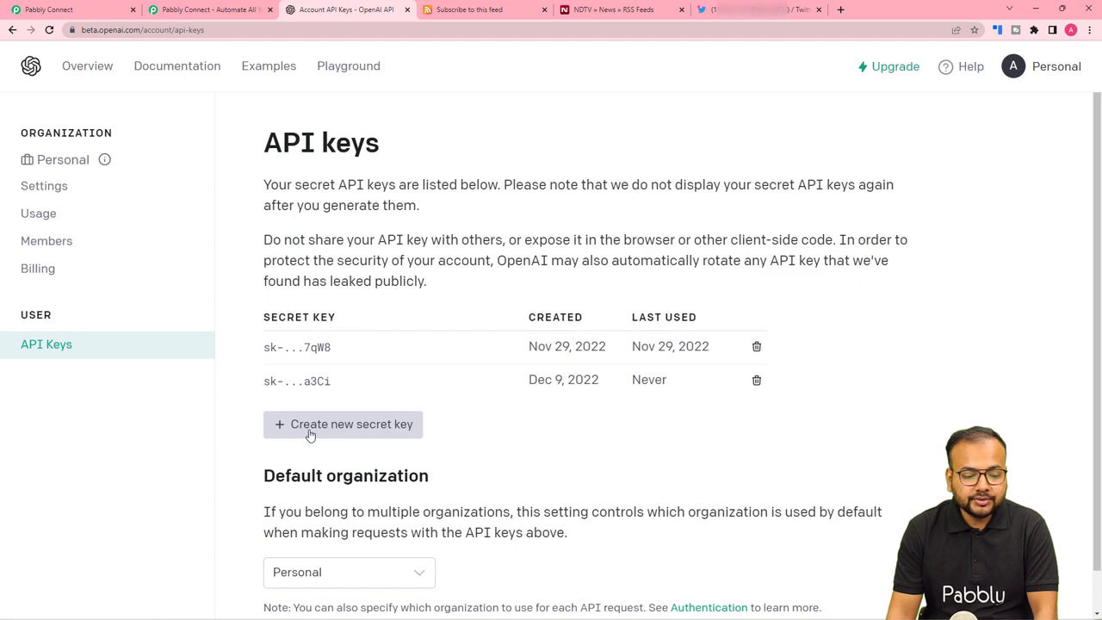
pyautogui.click(309, 430)
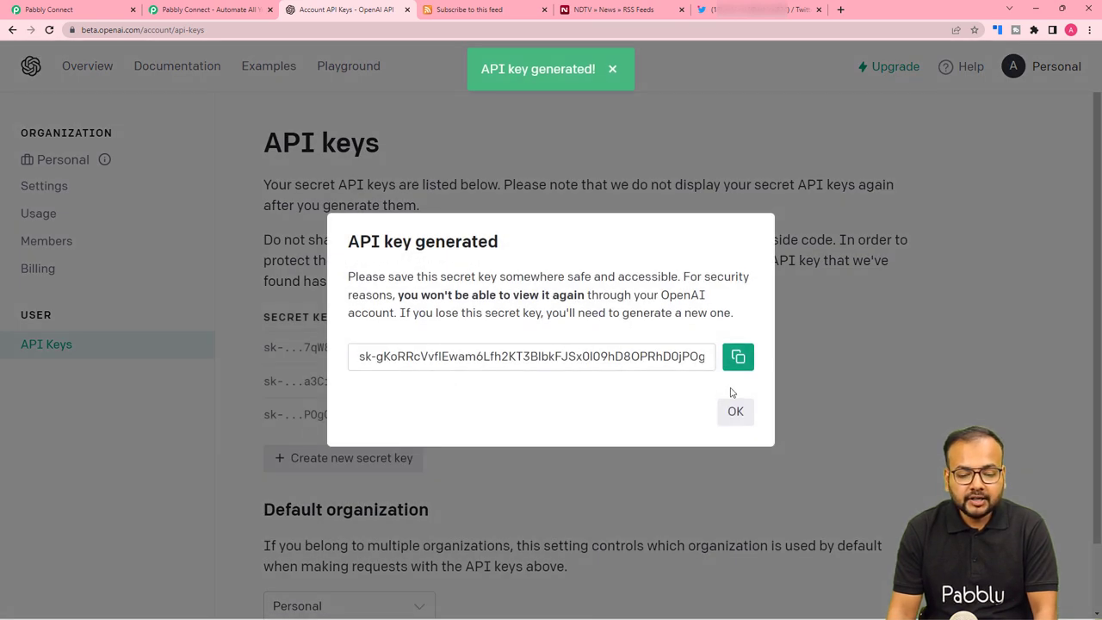
pyautogui.click(738, 357)
pyautogui.click(735, 411)
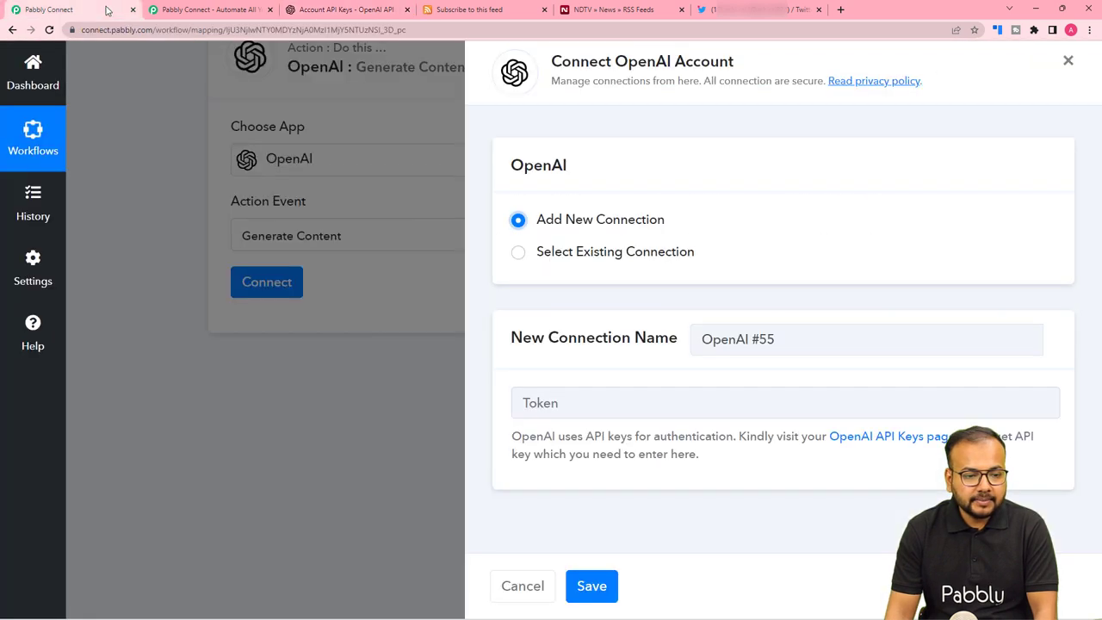
# Paste the copied API key into the Token field and save the OpenAI connection.
pyautogui.click(108, 10)
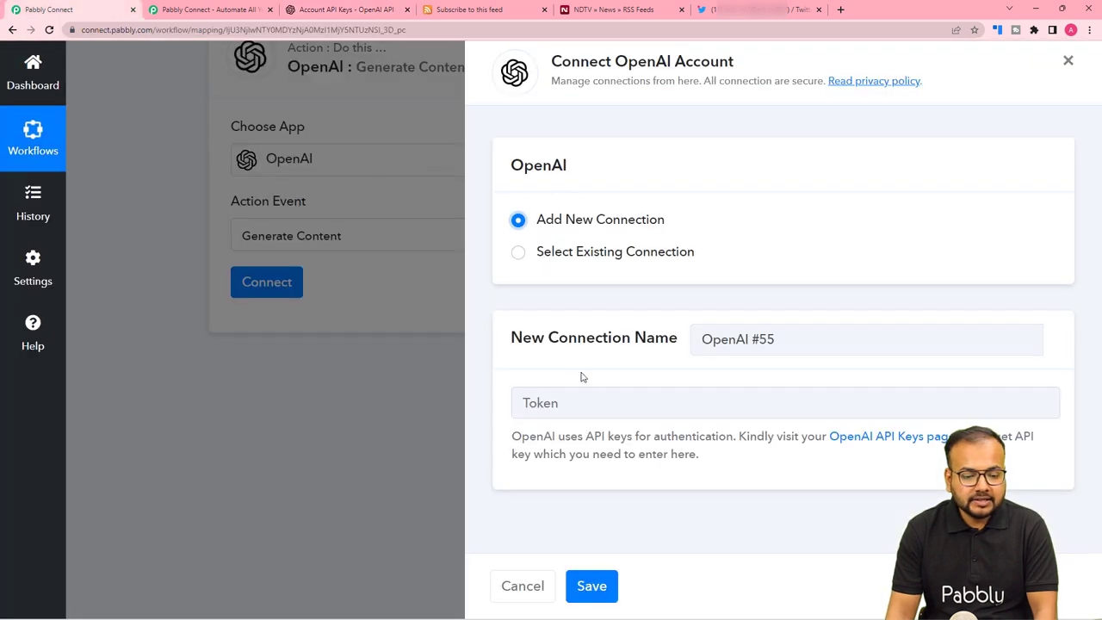
pyautogui.rightClick(575, 401)
pyautogui.click(599, 493)
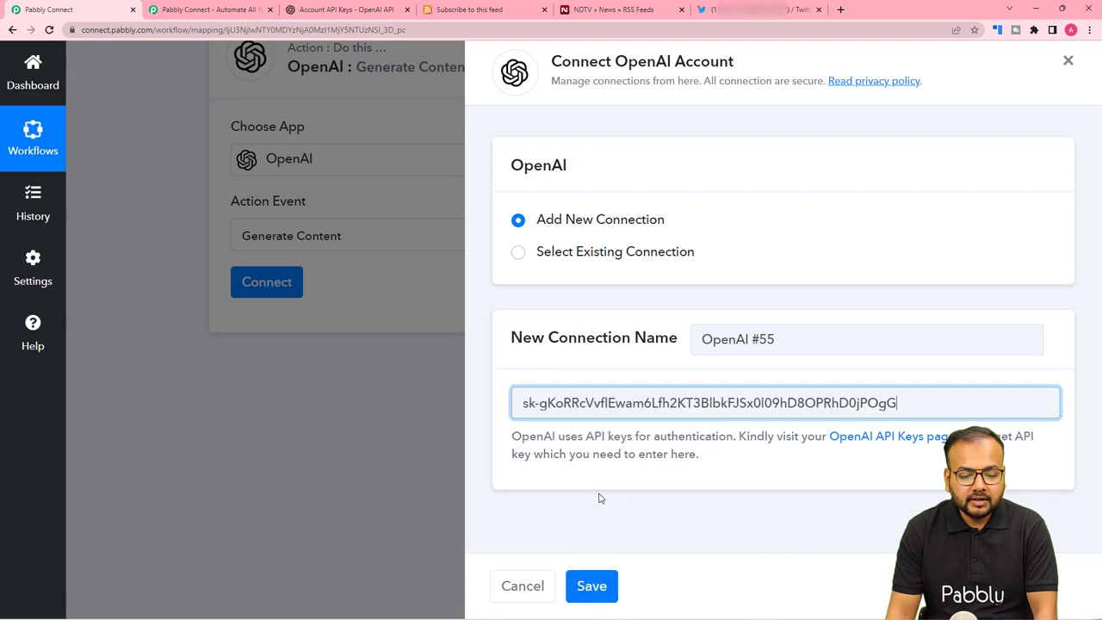
pyautogui.click(592, 586)
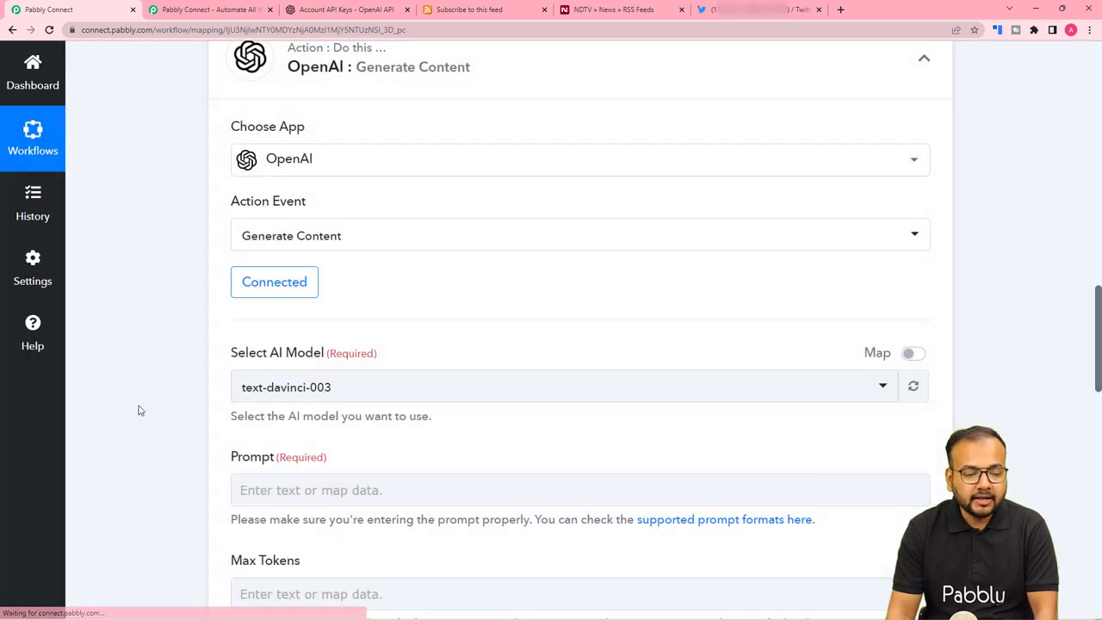
pyautogui.scroll(-3, 138, 410)
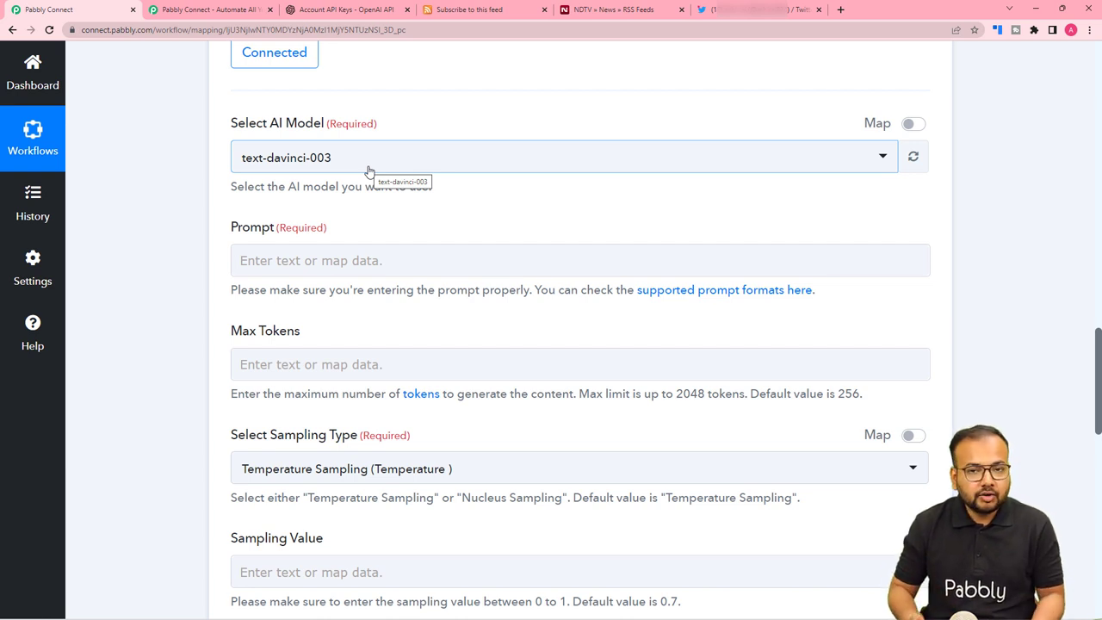
# Select text-davinci-002 (Most Used) as the AI model, then place the cursor in the Prompt field.
pyautogui.click(394, 166)
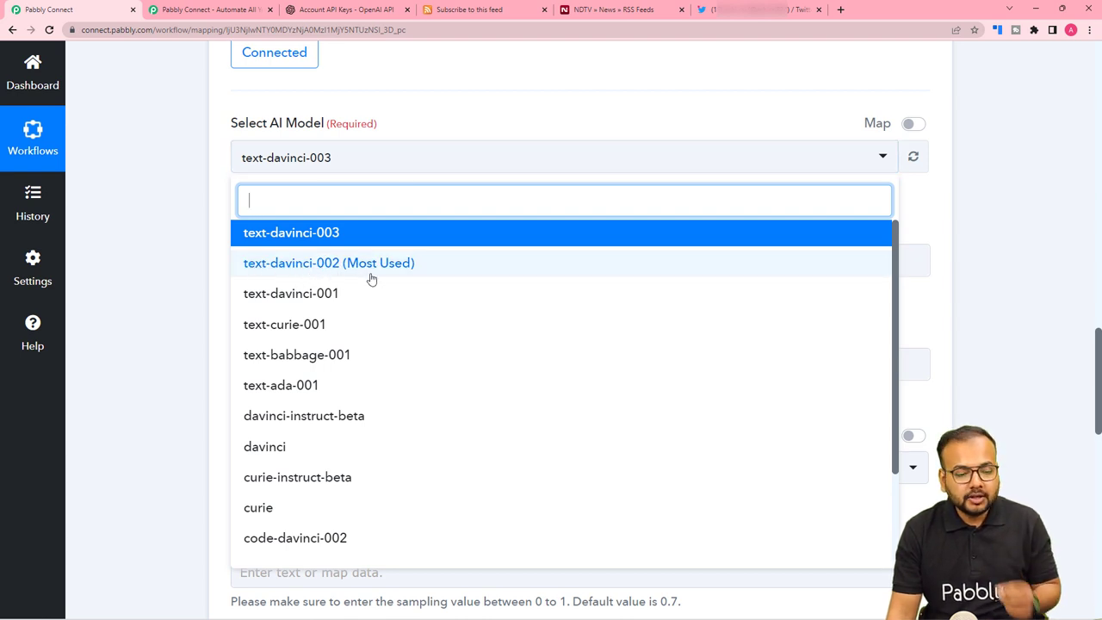
pyautogui.click(318, 274)
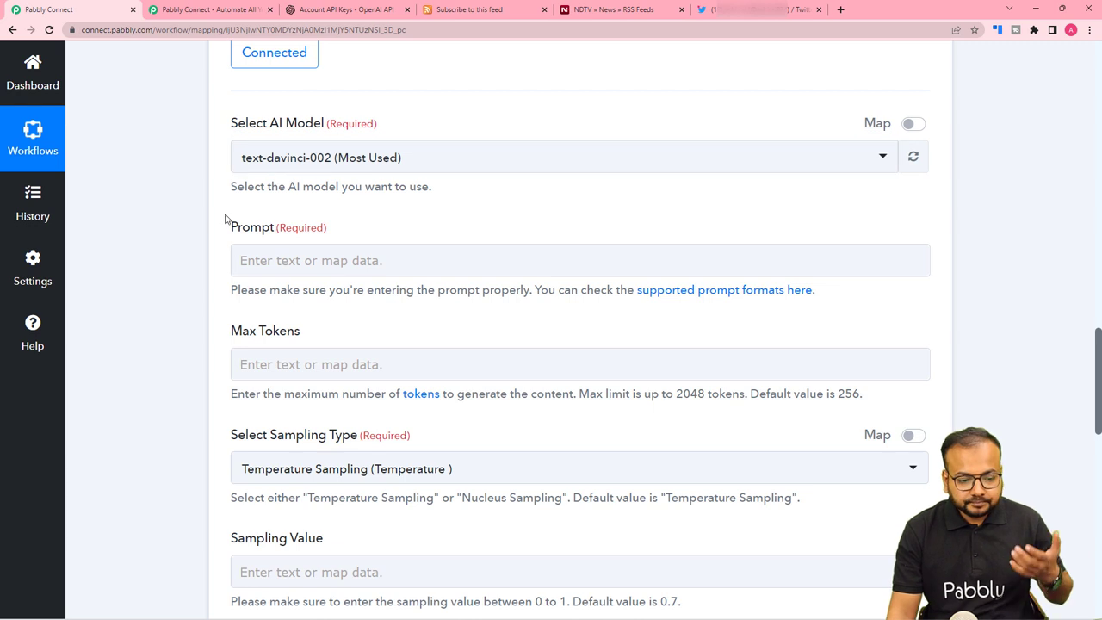
pyautogui.scroll(-1, 232, 217)
pyautogui.click(281, 151)
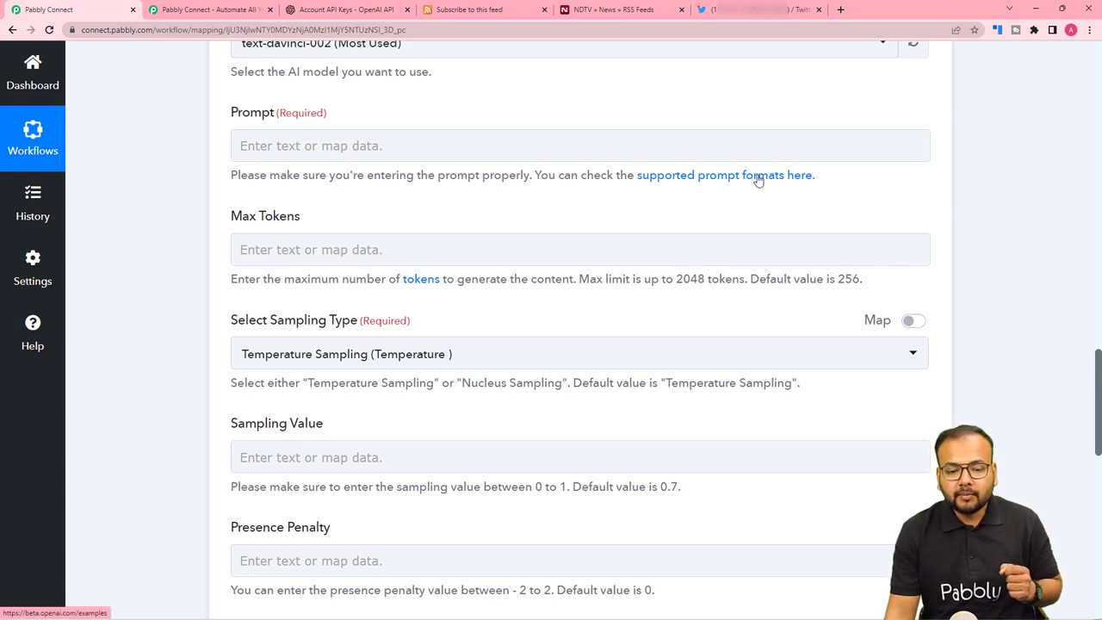
pyautogui.click(669, 179)
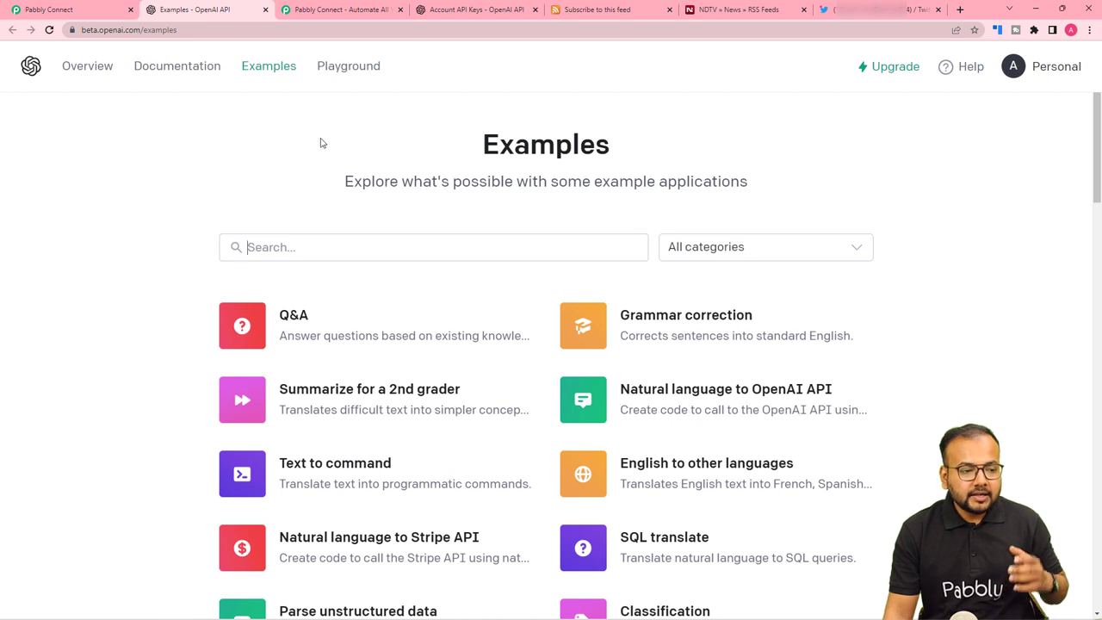
pyautogui.click(103, 12)
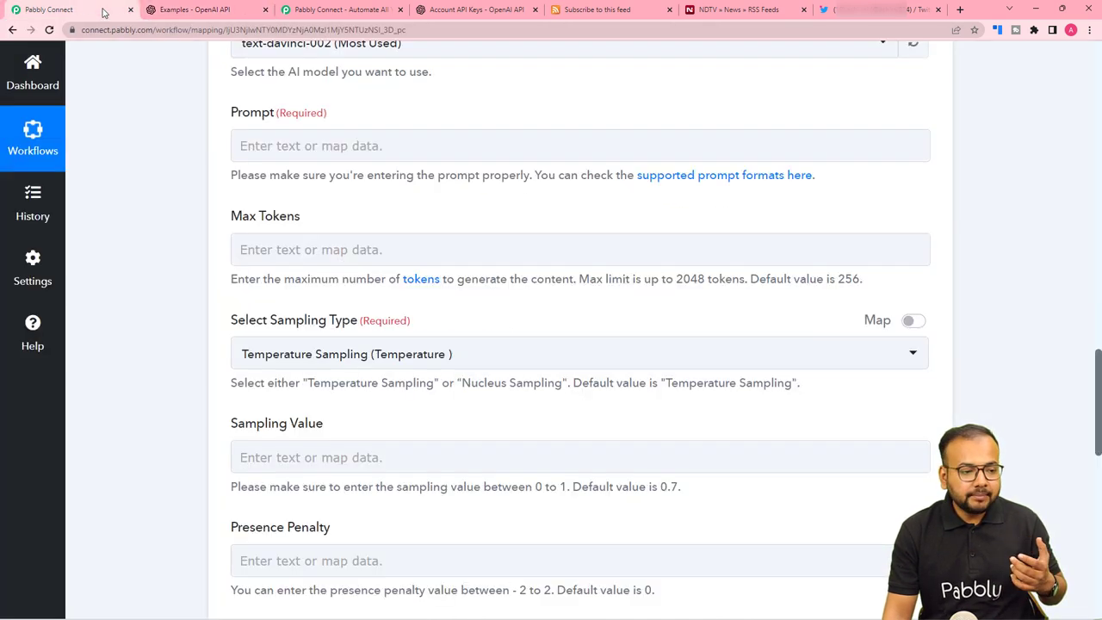
pyautogui.scroll(1, 191, 174)
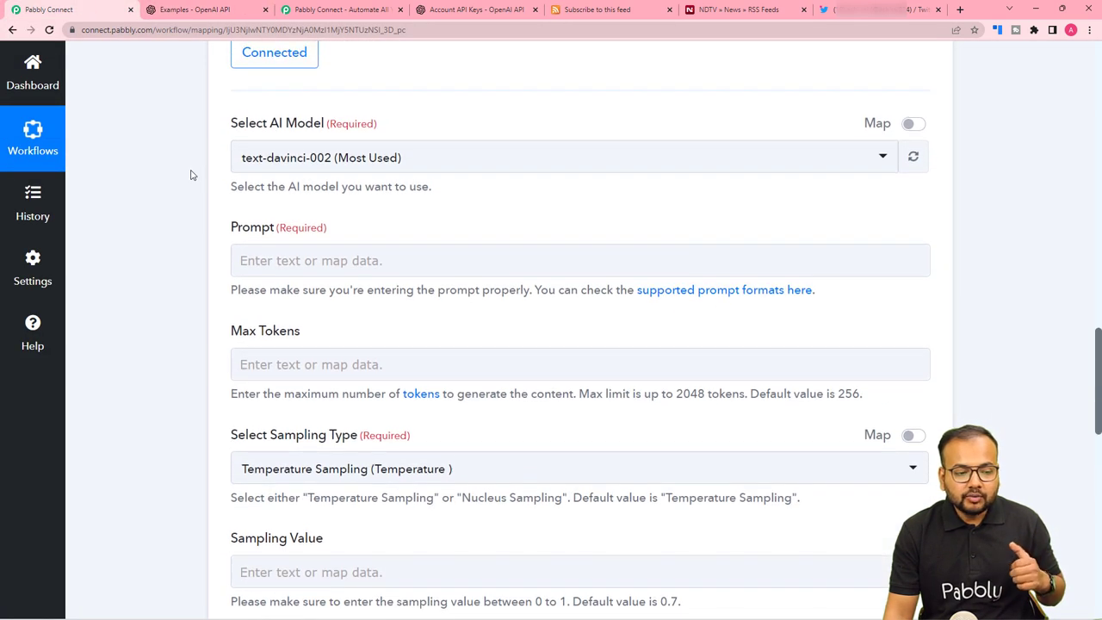
pyautogui.scroll(1, 193, 180)
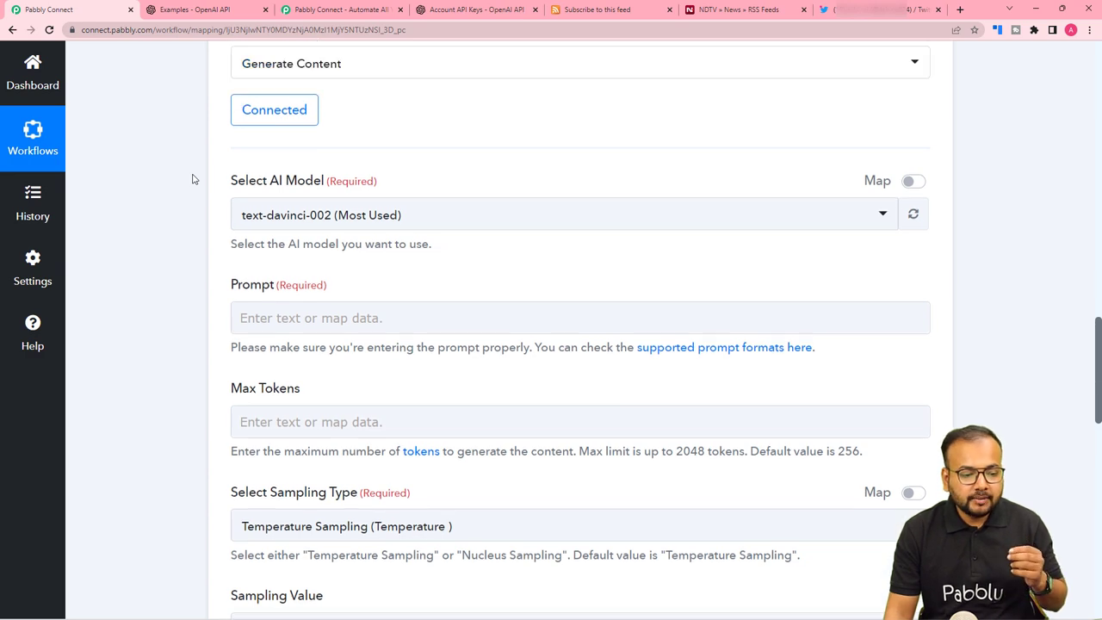
pyautogui.scroll(10, 199, 185)
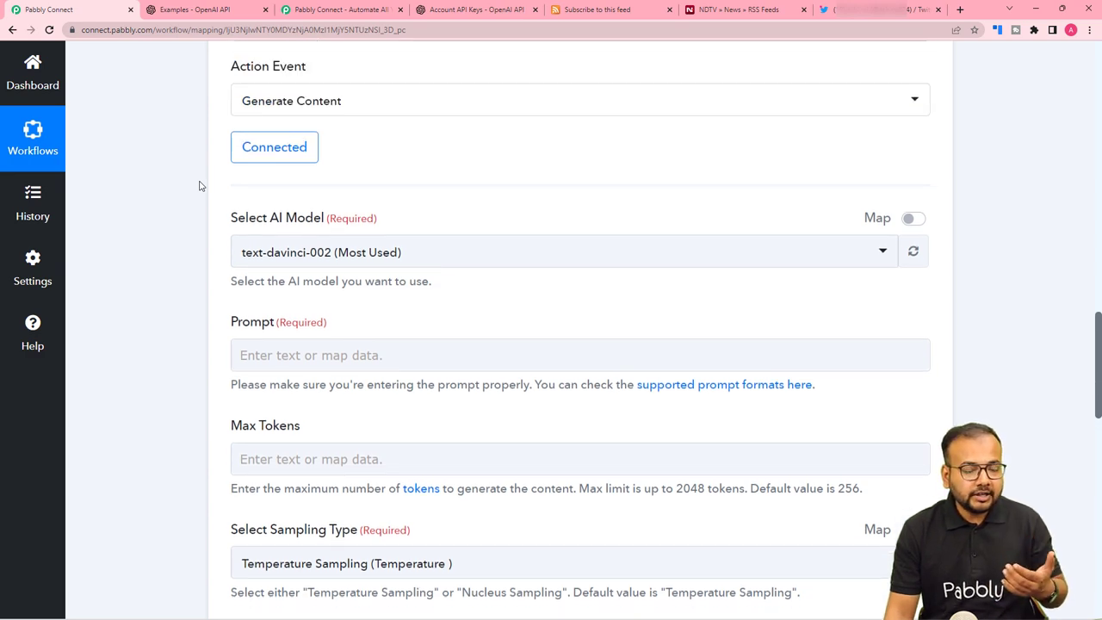
pyautogui.scroll(1, 199, 186)
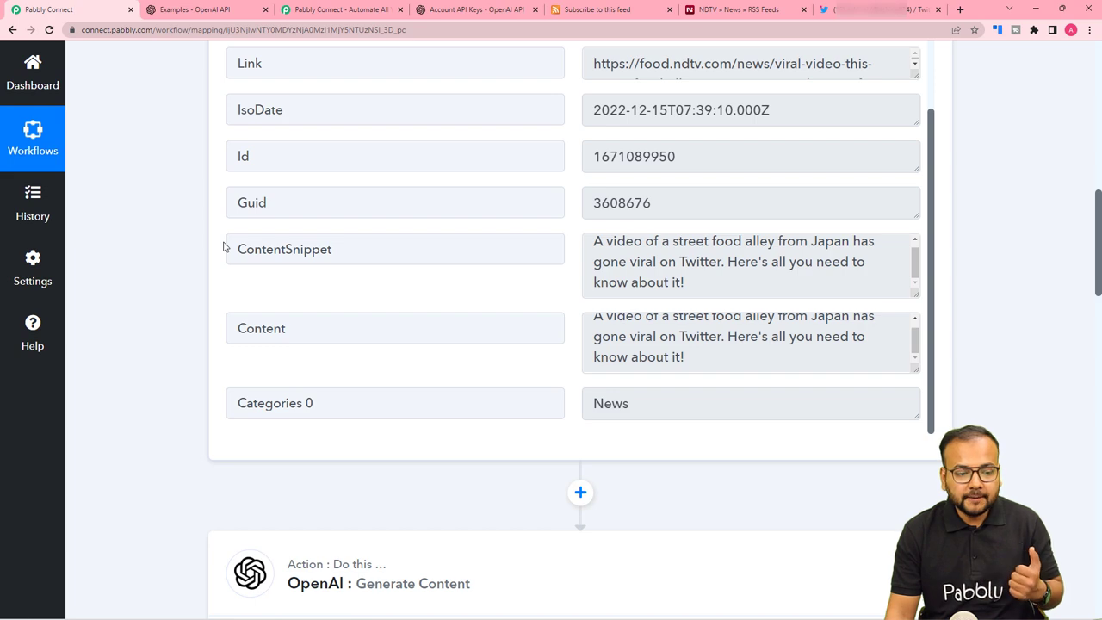
pyautogui.scroll(-9, 223, 247)
# Paste the playful short-tweet prompt, with empty title and description quotes, into the OpenAI Prompt field.
pyautogui.click(237, 215)
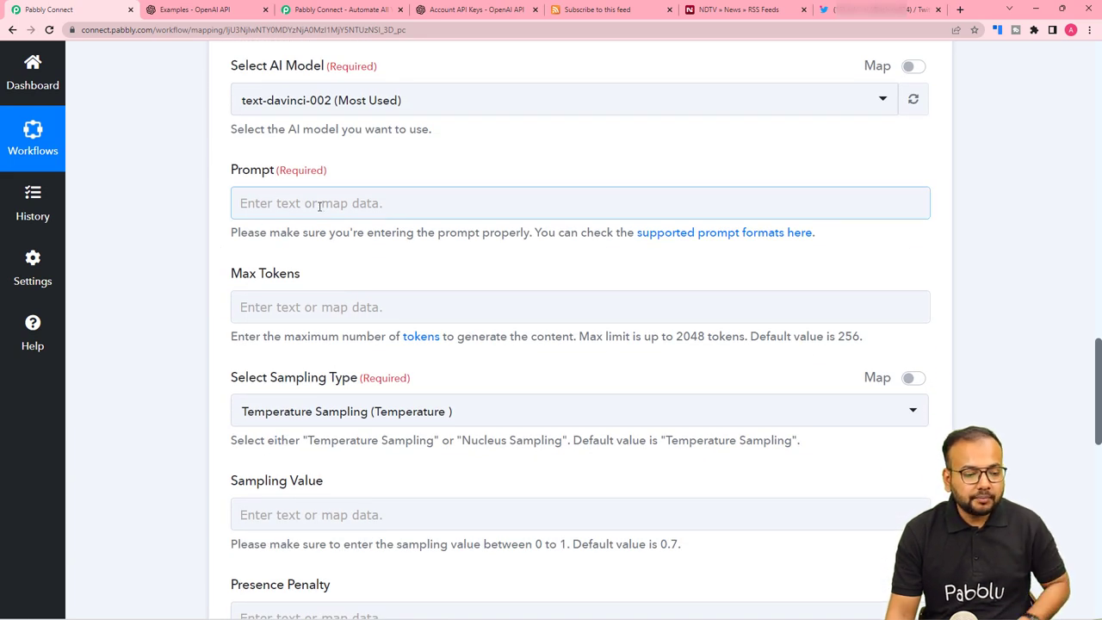
pyautogui.hotkey('ctrl', 'v')
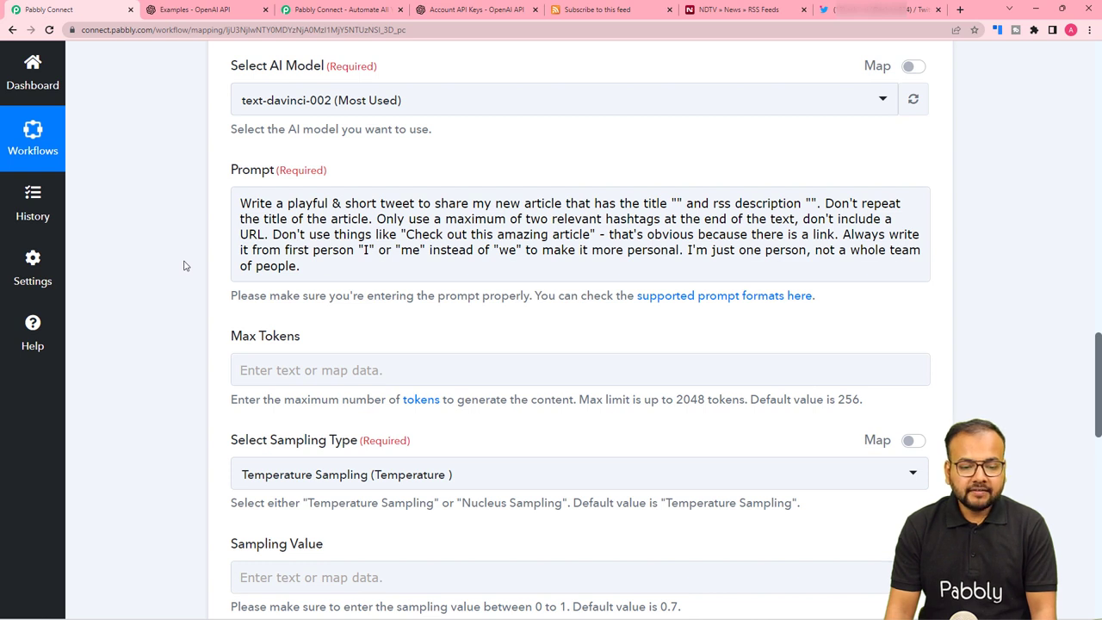
pyautogui.click(311, 235)
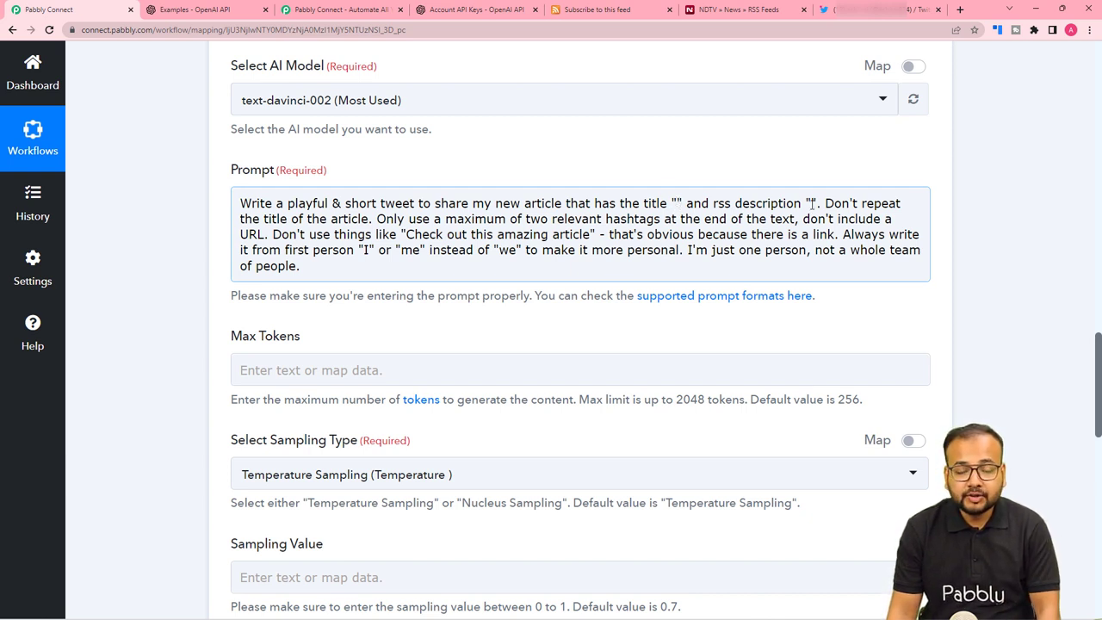
pyautogui.scroll(7, 652, 203)
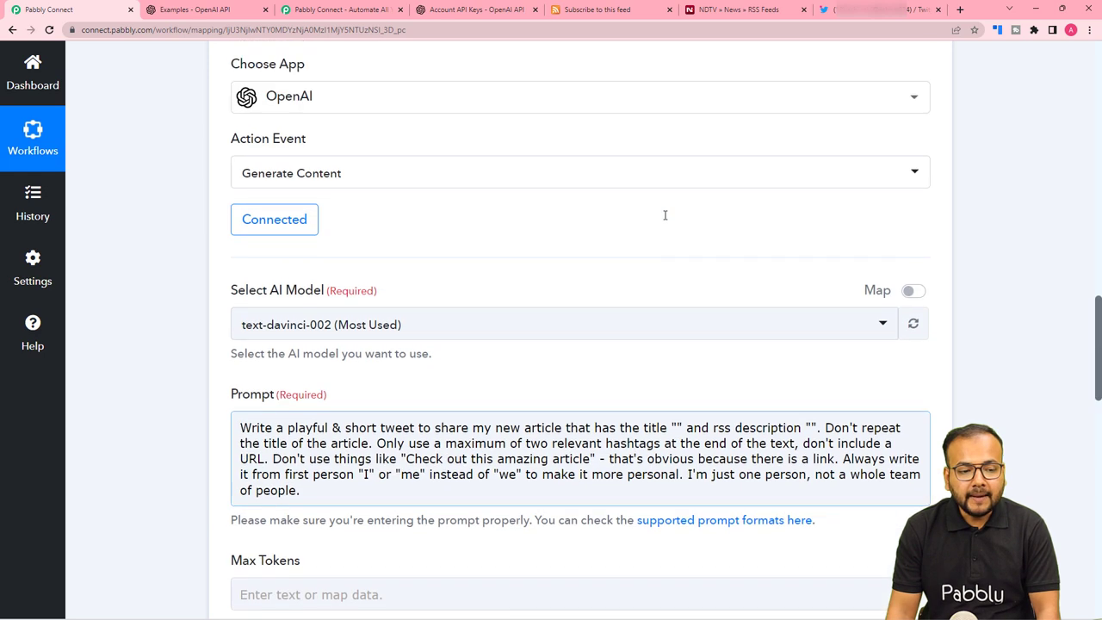
pyautogui.scroll(6, 347, 192)
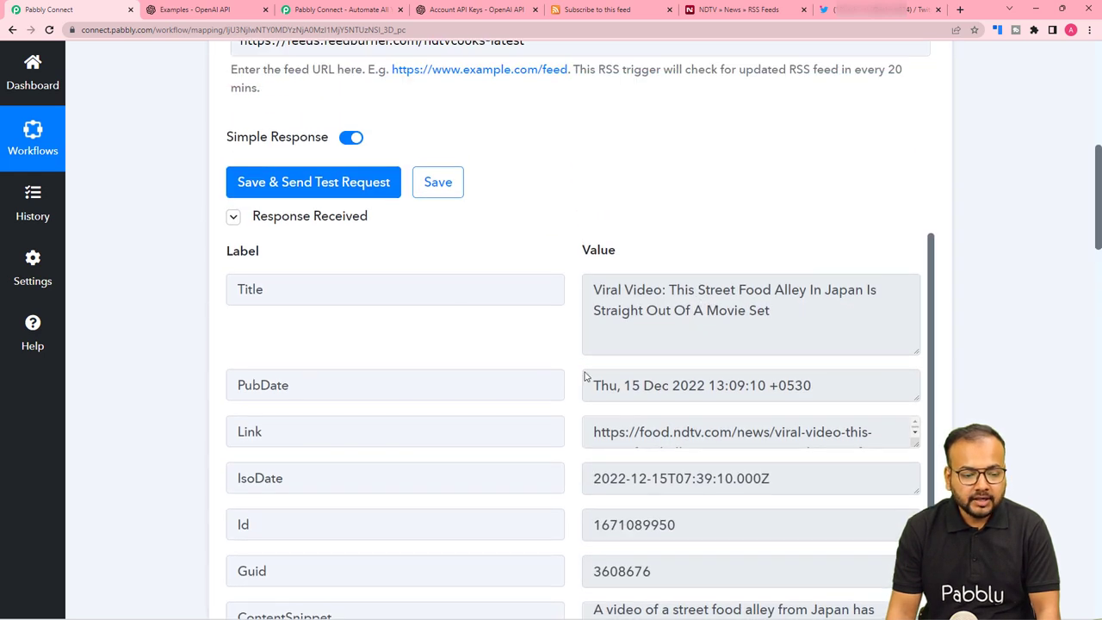
pyautogui.scroll(-2, 568, 385)
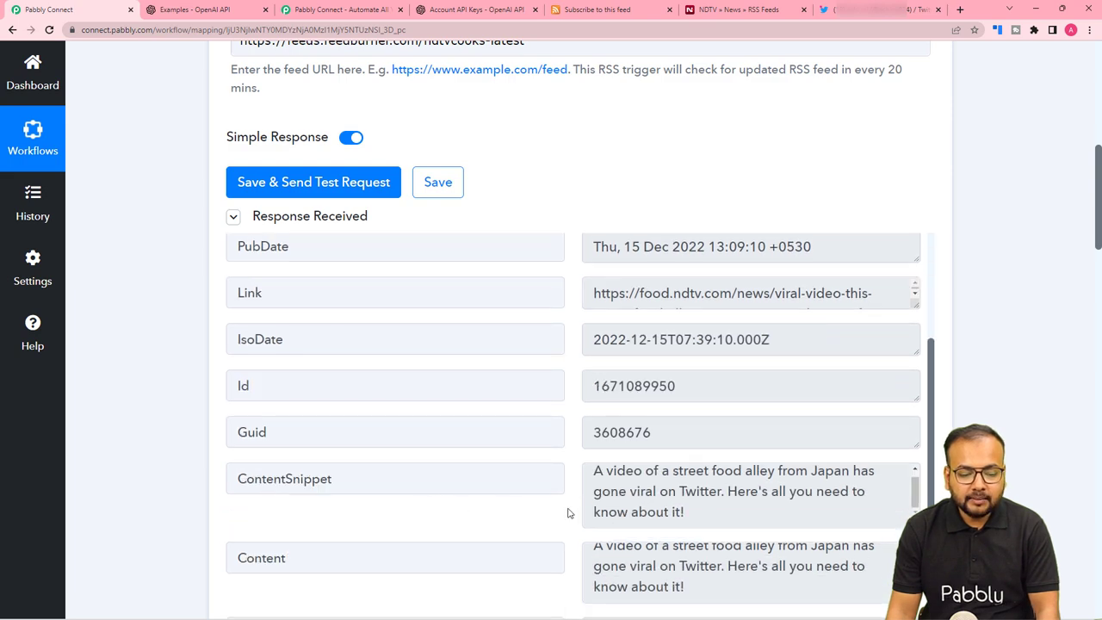
pyautogui.scroll(-2, 169, 435)
pyautogui.scroll(-5, 170, 435)
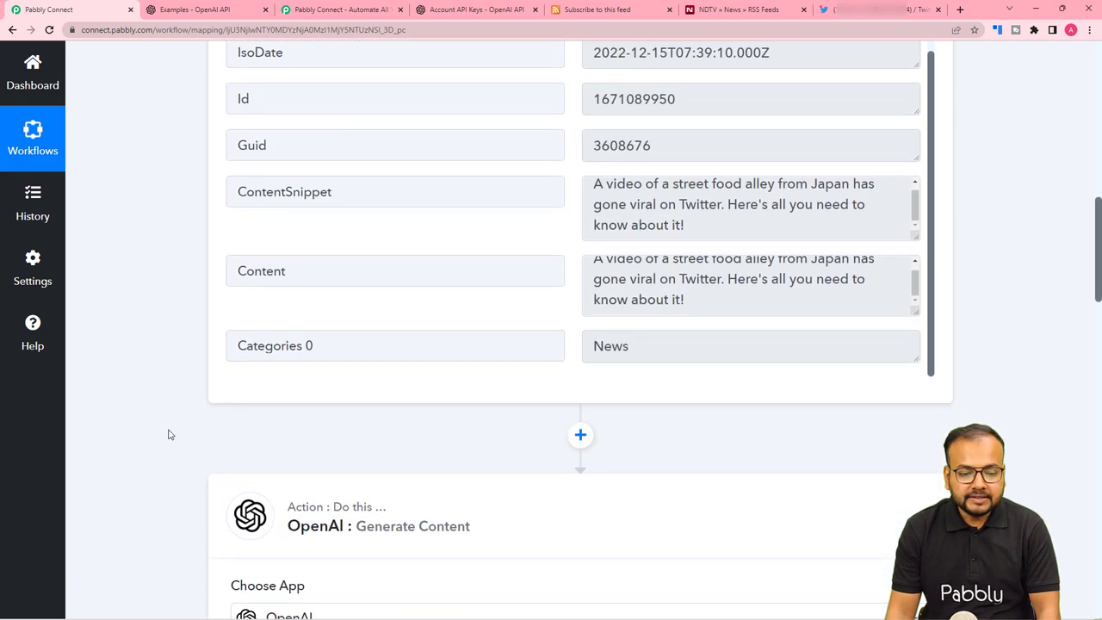
pyautogui.scroll(-4, 192, 436)
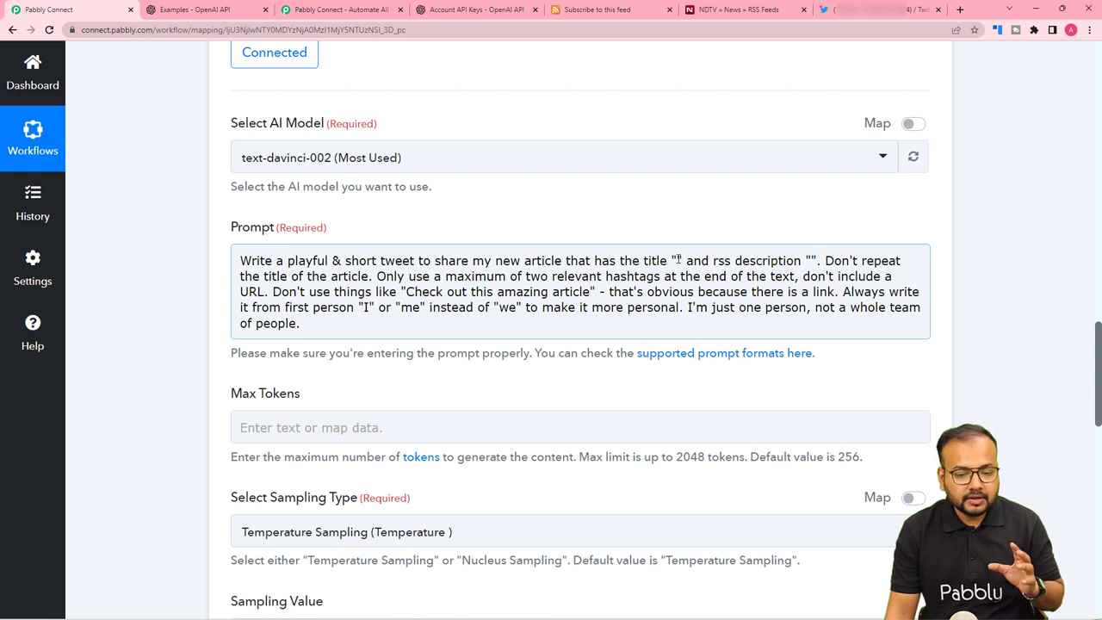
# Map the RSS item's Title into the quotes after 'title' in the prompt.
pyautogui.click(678, 260)
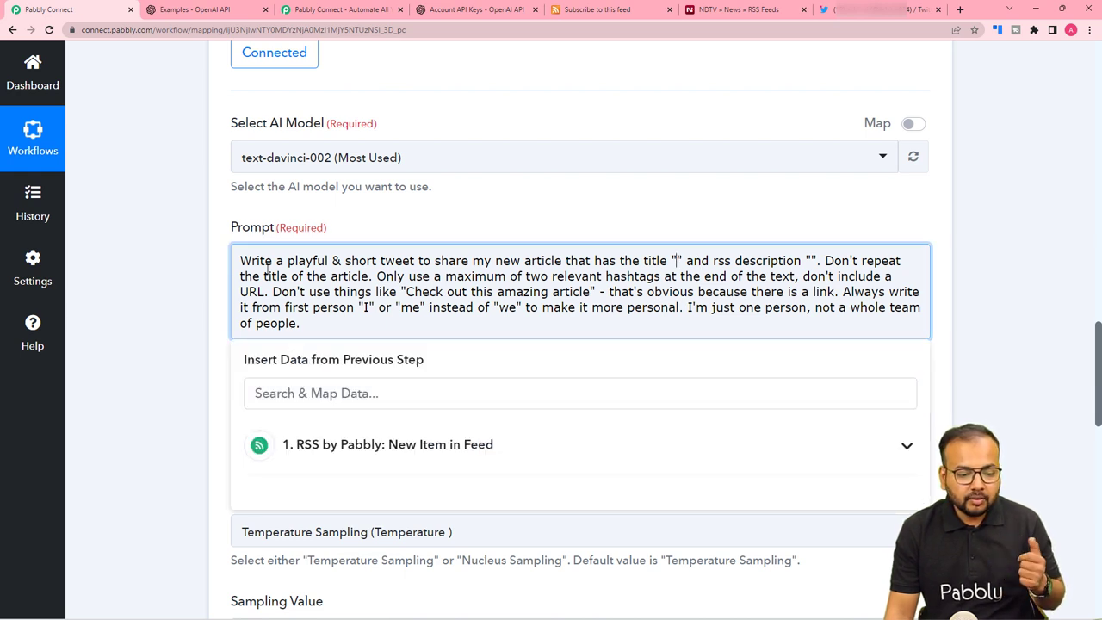
pyautogui.scroll(-1, 74, 307)
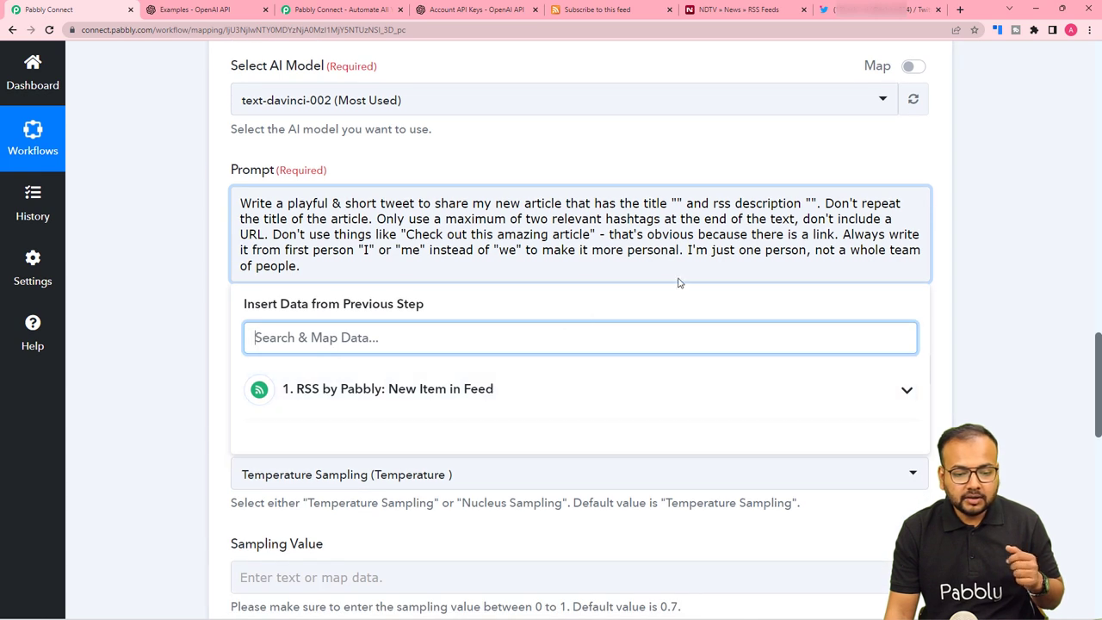
pyautogui.click(677, 203)
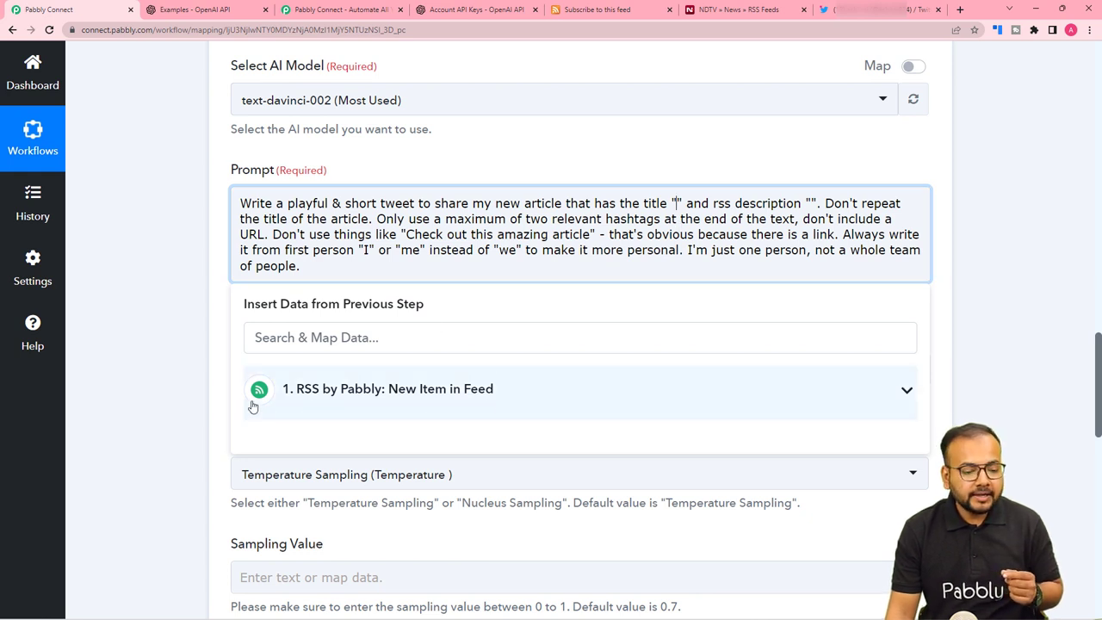
pyautogui.click(379, 410)
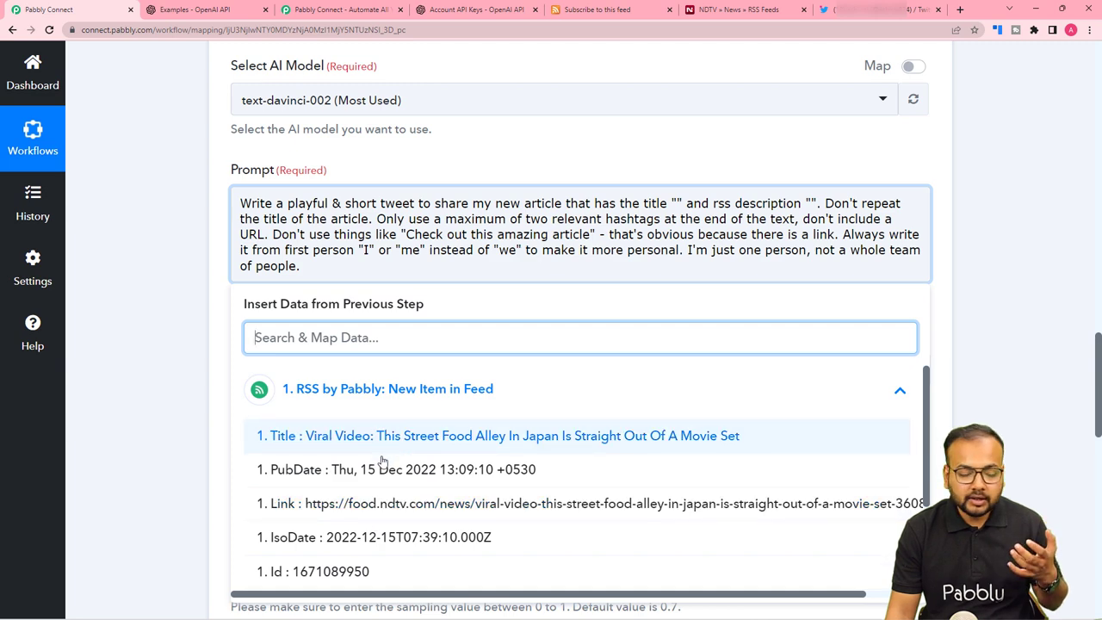
pyautogui.click(340, 436)
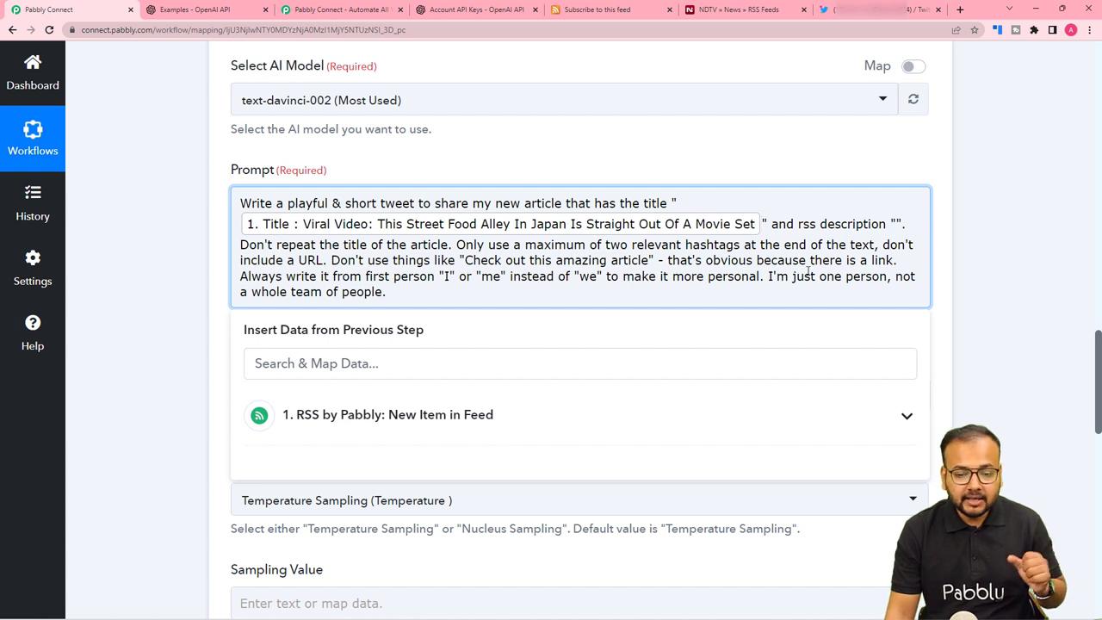
# Map the RSS ContentSnippet into the quotes after 'rss description'.
pyautogui.click(896, 224)
pyautogui.click(624, 410)
pyautogui.scroll(-2, 579, 517)
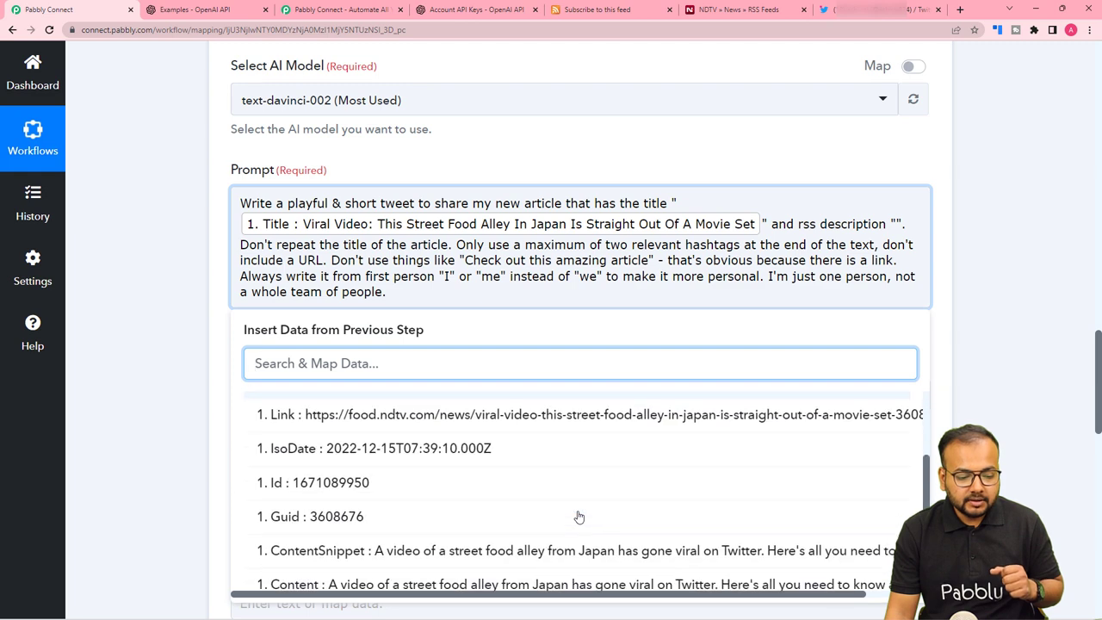
pyautogui.scroll(-1, 579, 516)
pyautogui.click(334, 517)
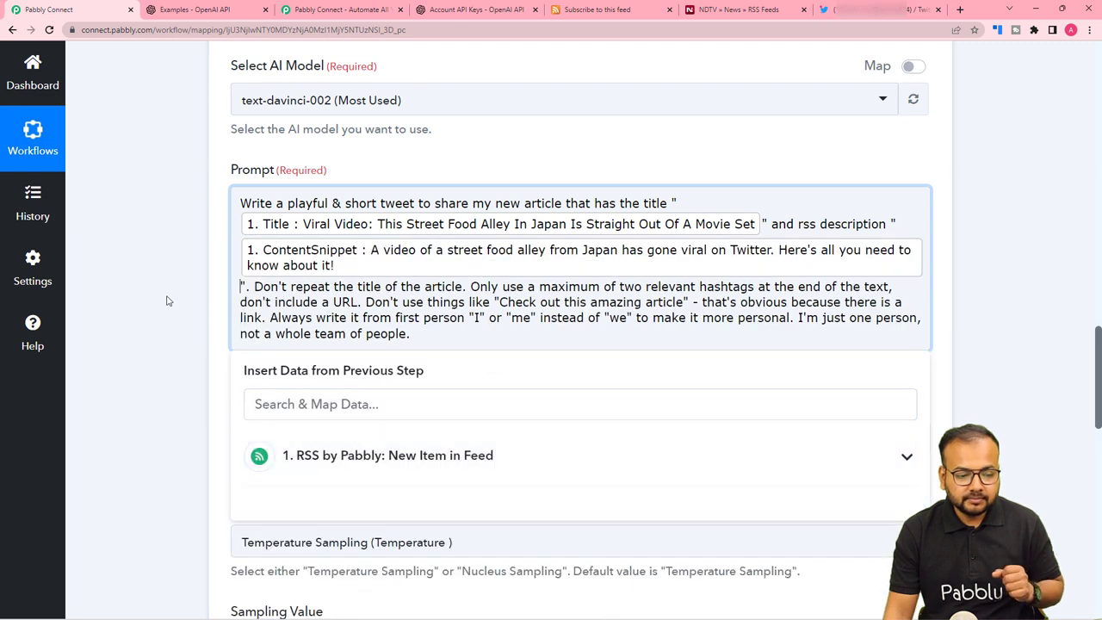
pyautogui.click(168, 300)
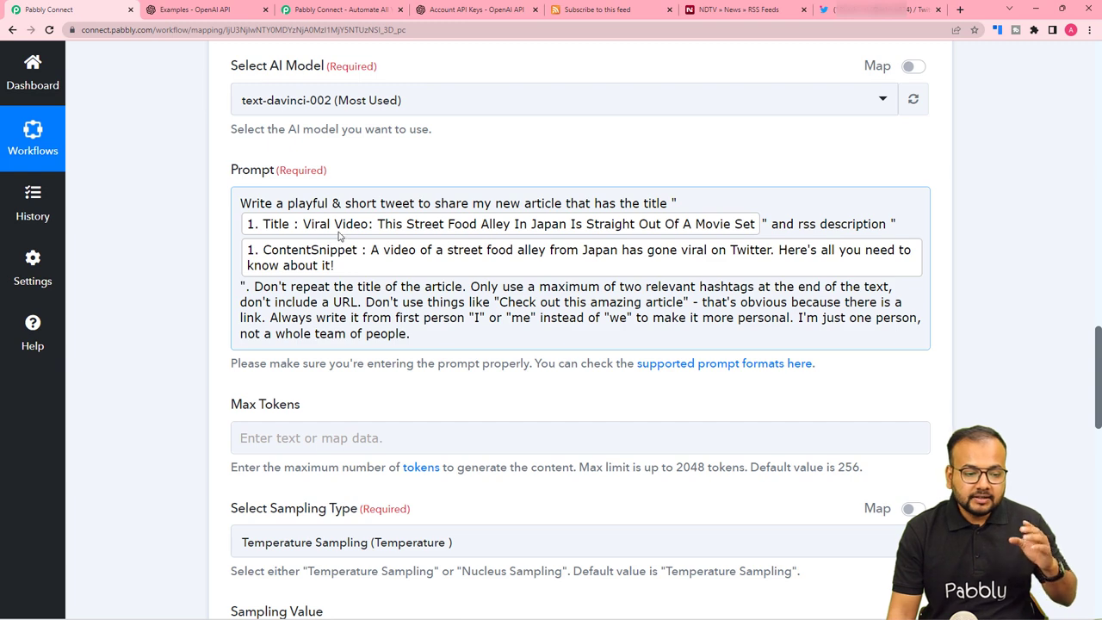
# Set Max Tokens to 280 and keep Temperature Sampling as the sampling type.
pyautogui.scroll(-3, 194, 270)
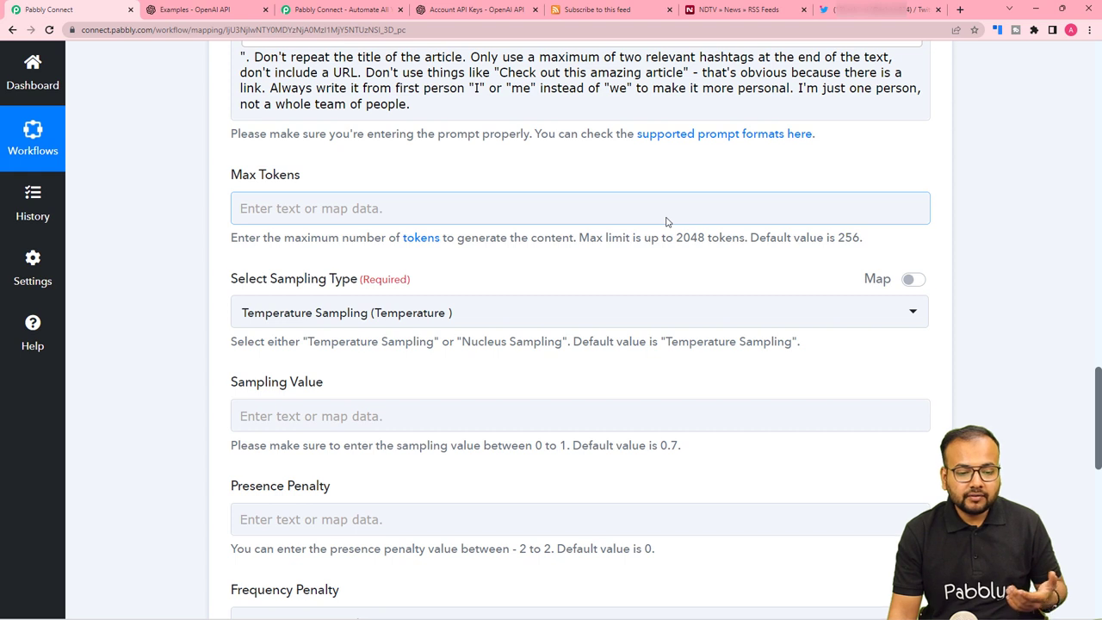
pyautogui.click(422, 210)
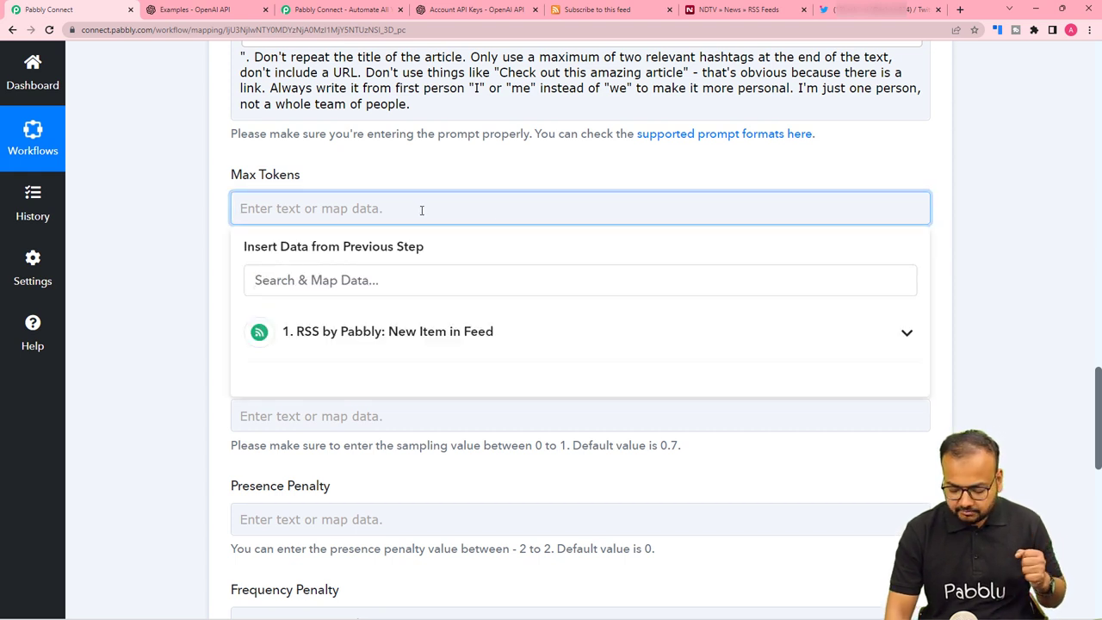
pyautogui.write('280')
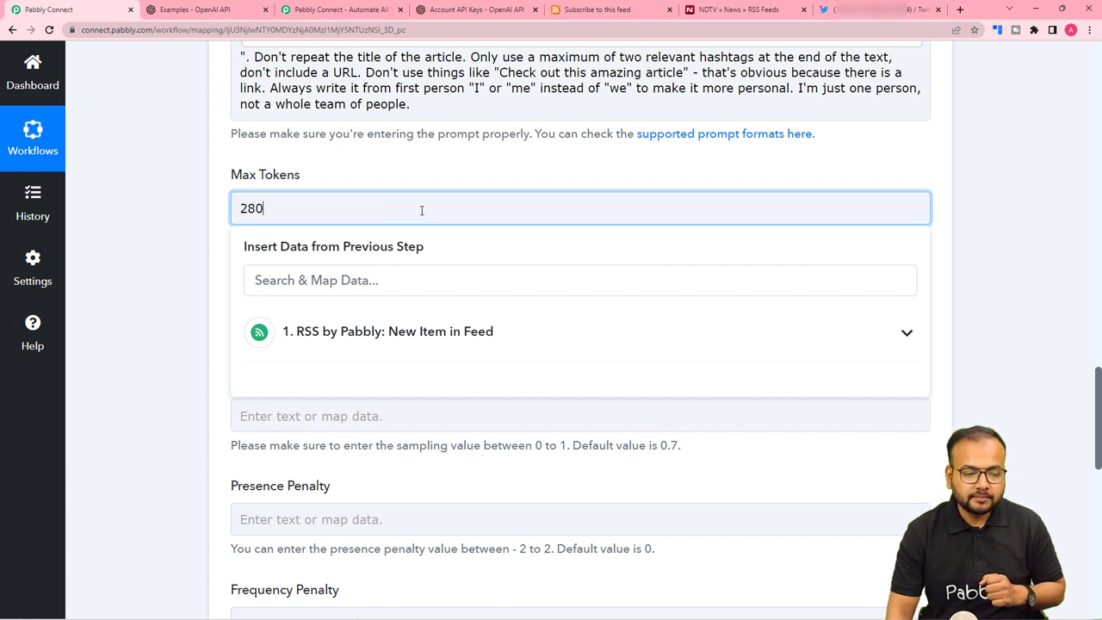
pyautogui.click(422, 181)
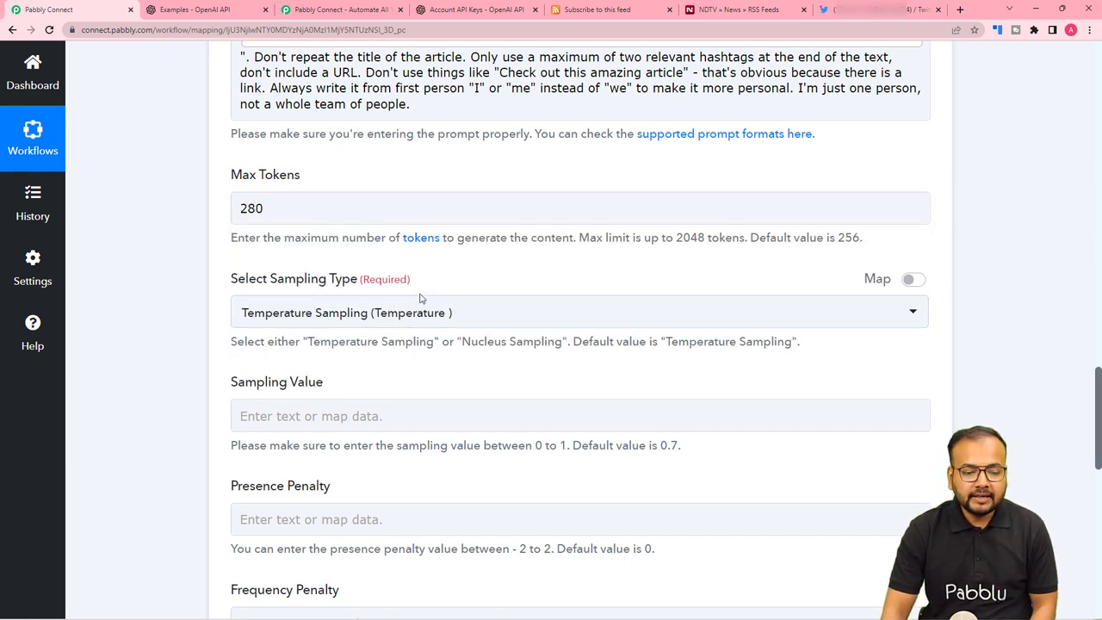
pyautogui.click(466, 320)
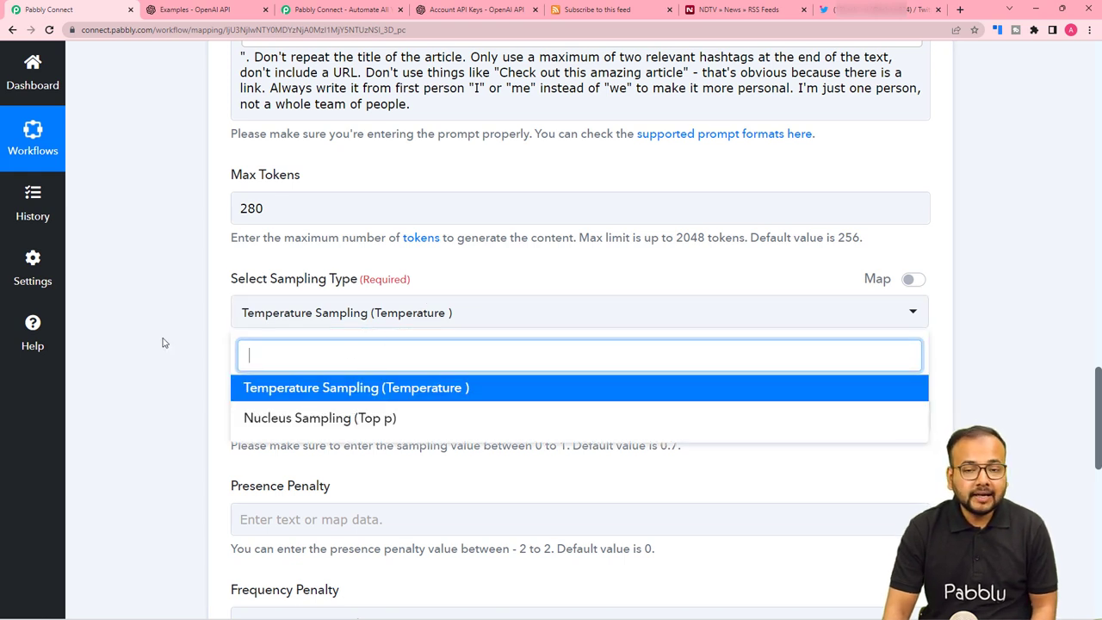
pyautogui.scroll(-1, 162, 343)
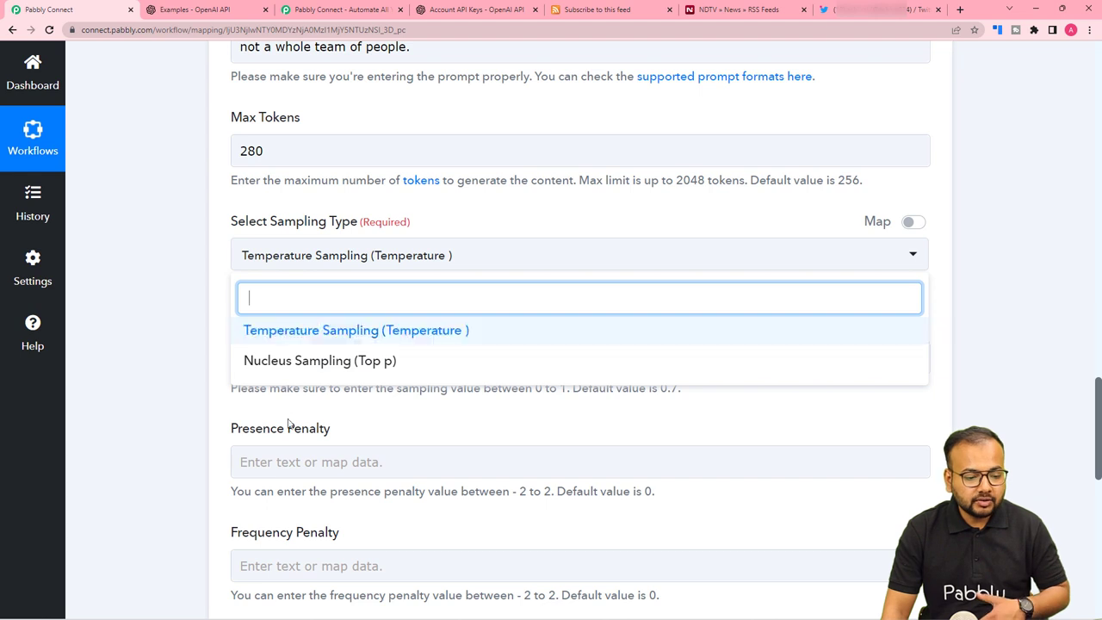
pyautogui.click(305, 341)
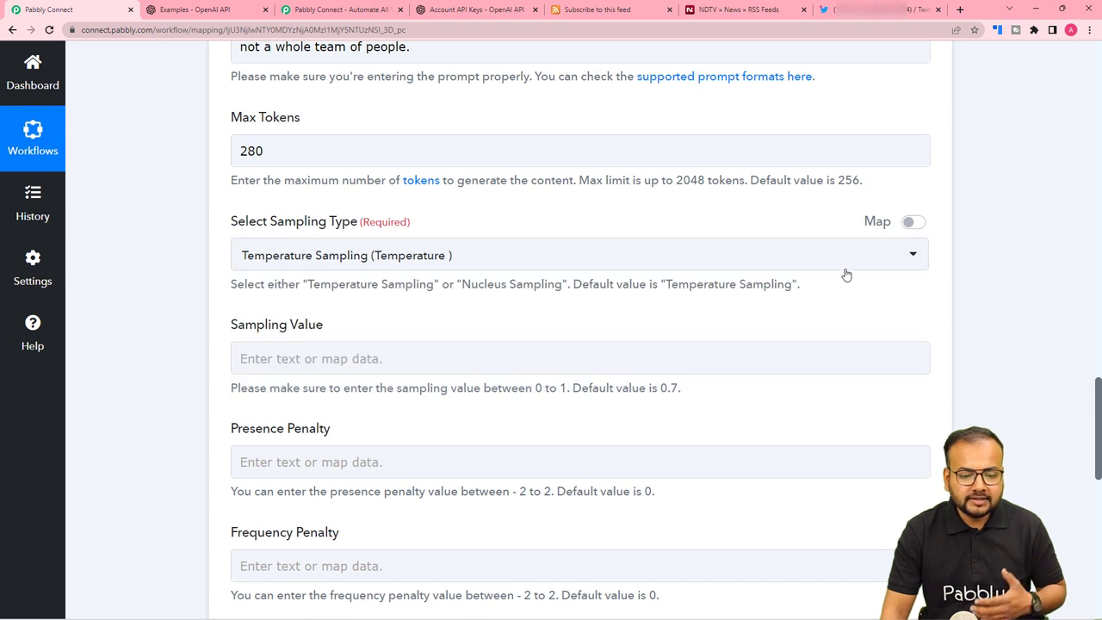
pyautogui.scroll(-1, 741, 320)
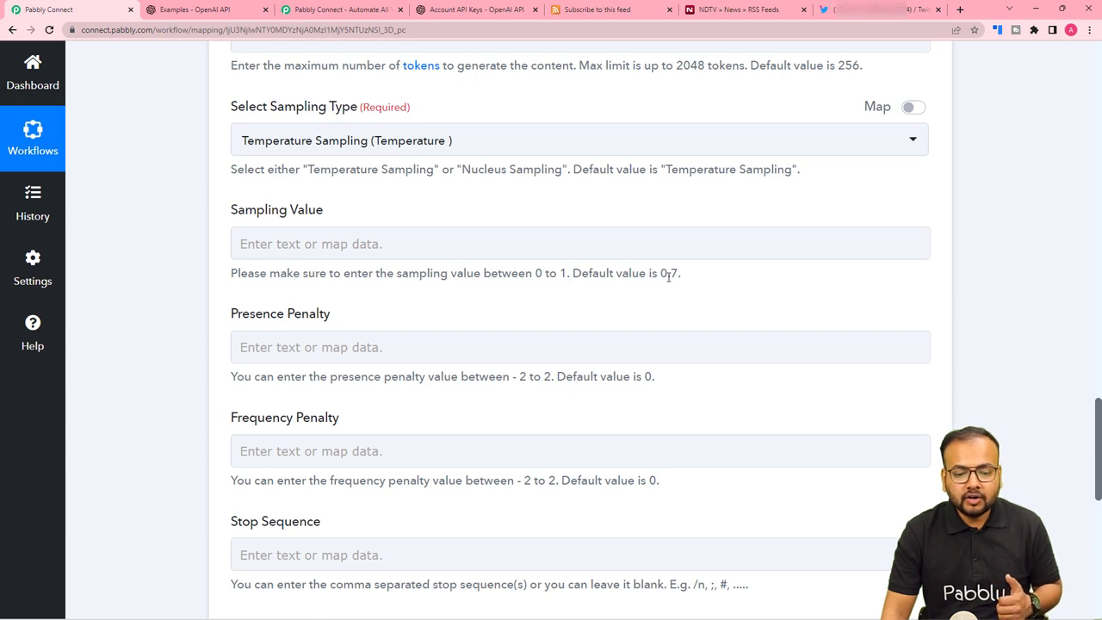
# Enter 0.8 as the Sampling Value, leaving the penalty fields empty.
pyautogui.click(580, 254)
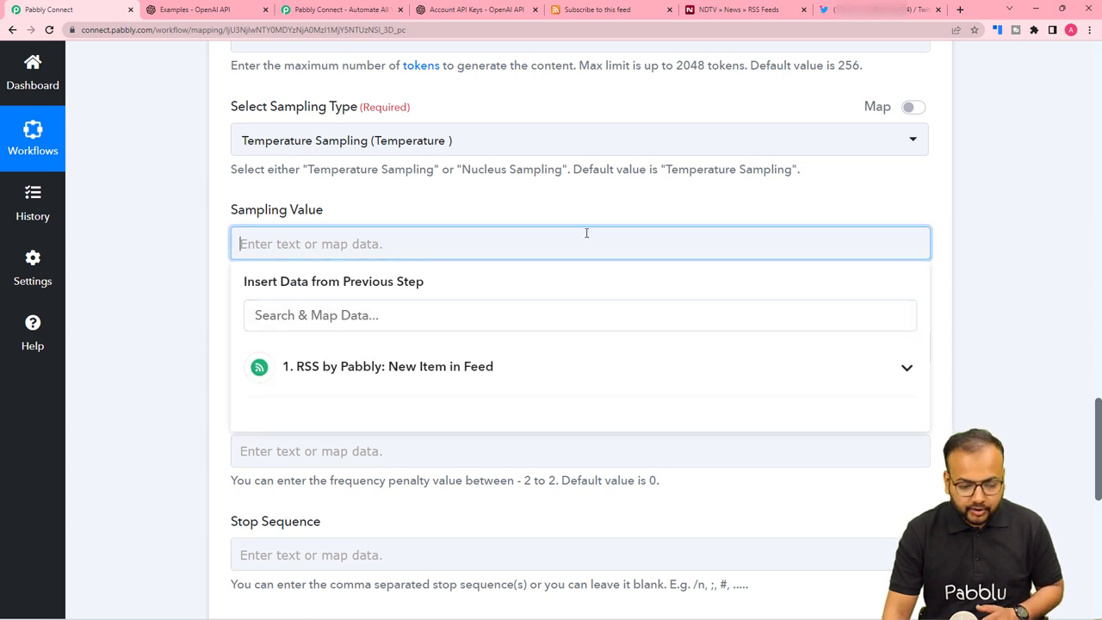
pyautogui.write('0.8')
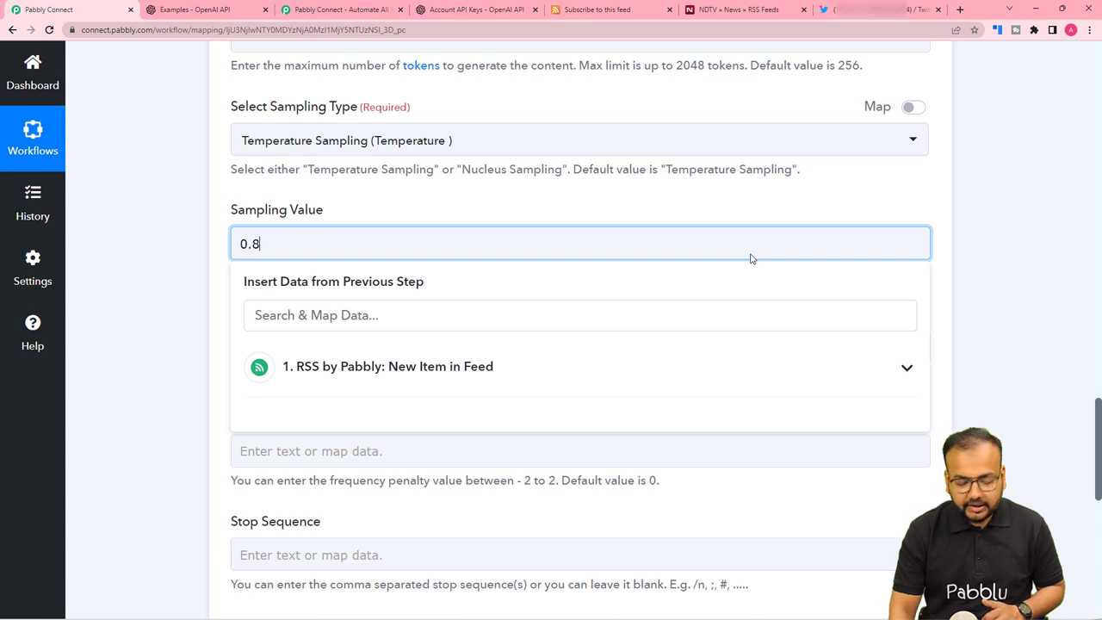
pyautogui.click(714, 214)
pyautogui.scroll(-3, 714, 215)
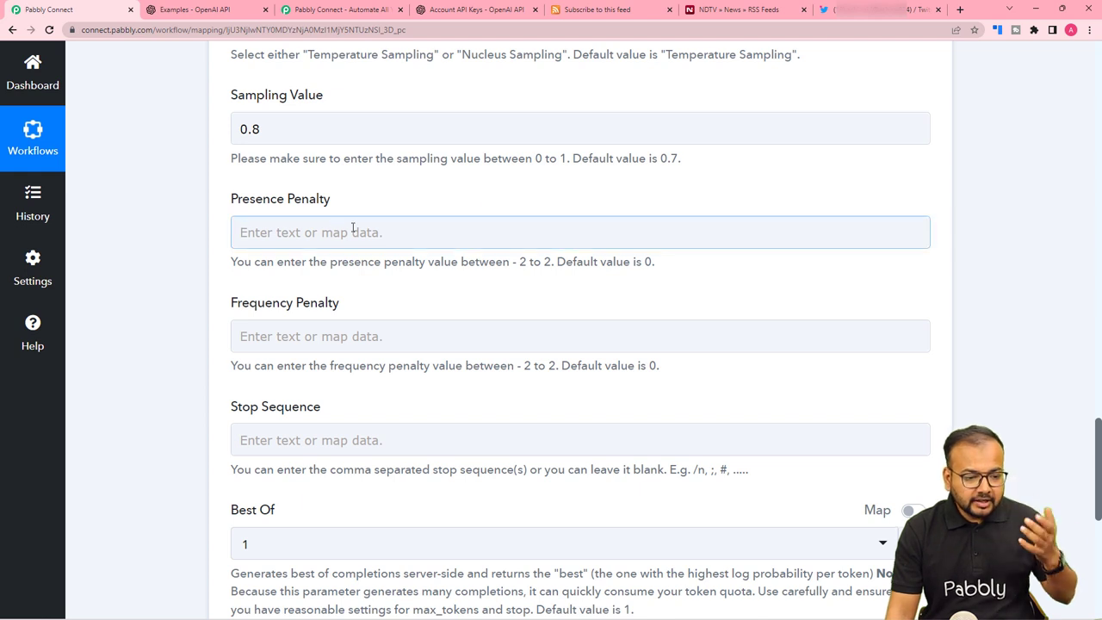
pyautogui.scroll(-4, 418, 257)
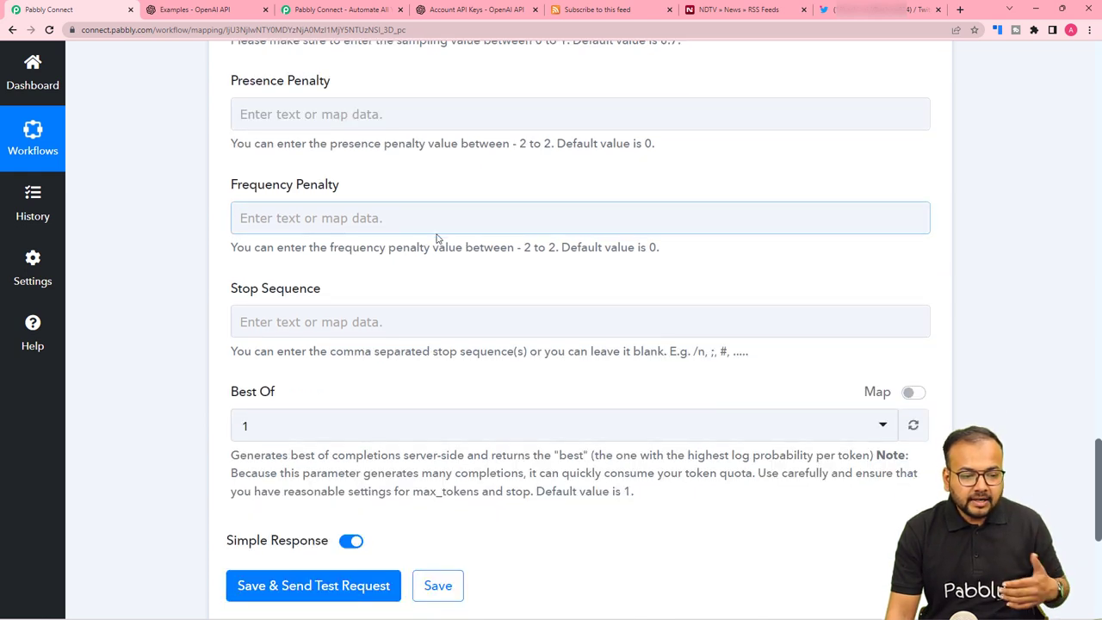
pyautogui.scroll(-1, 497, 215)
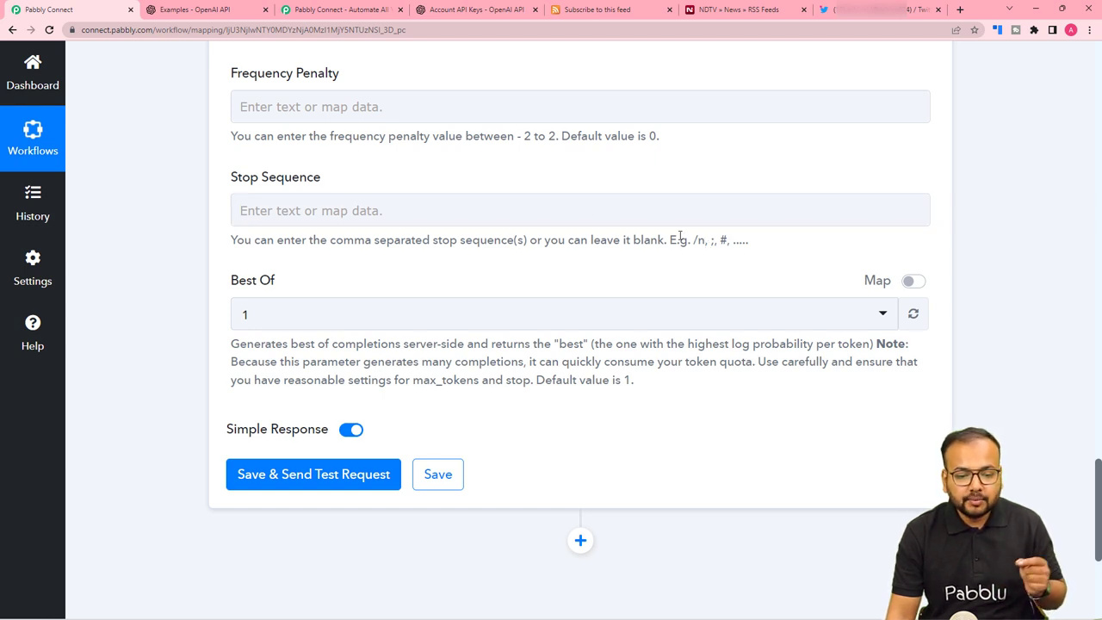
# Enter ',?' as the Stop Sequence.
pyautogui.click(587, 215)
pyautogui.write(',')
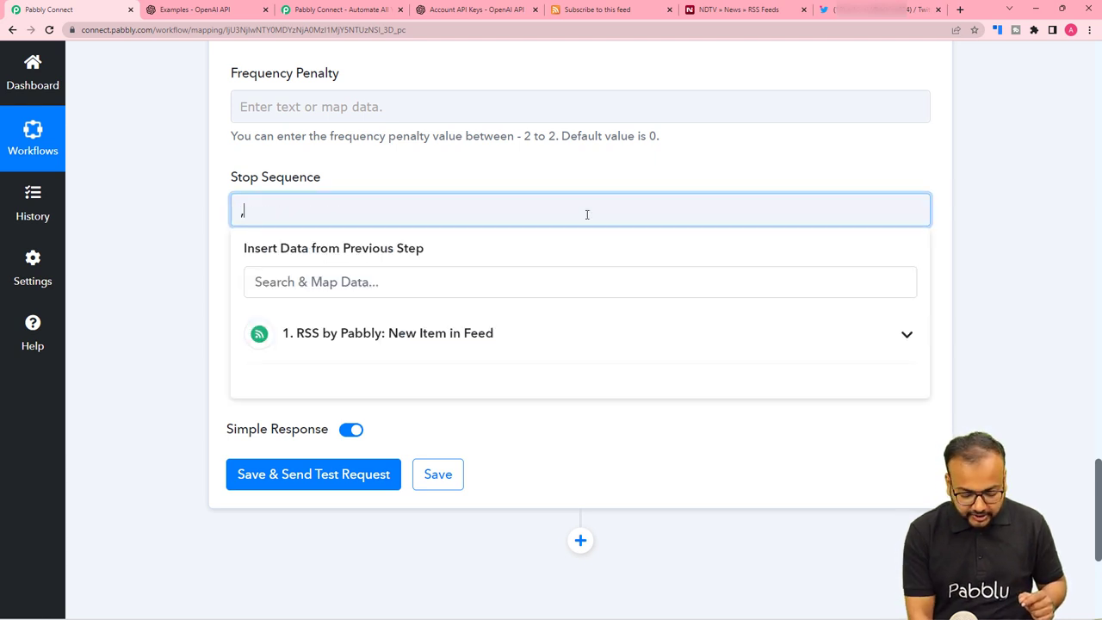
pyautogui.write('?')
pyautogui.click(568, 168)
# Change the Best Of setting from 1 to 3.
pyautogui.scroll(-3, 590, 250)
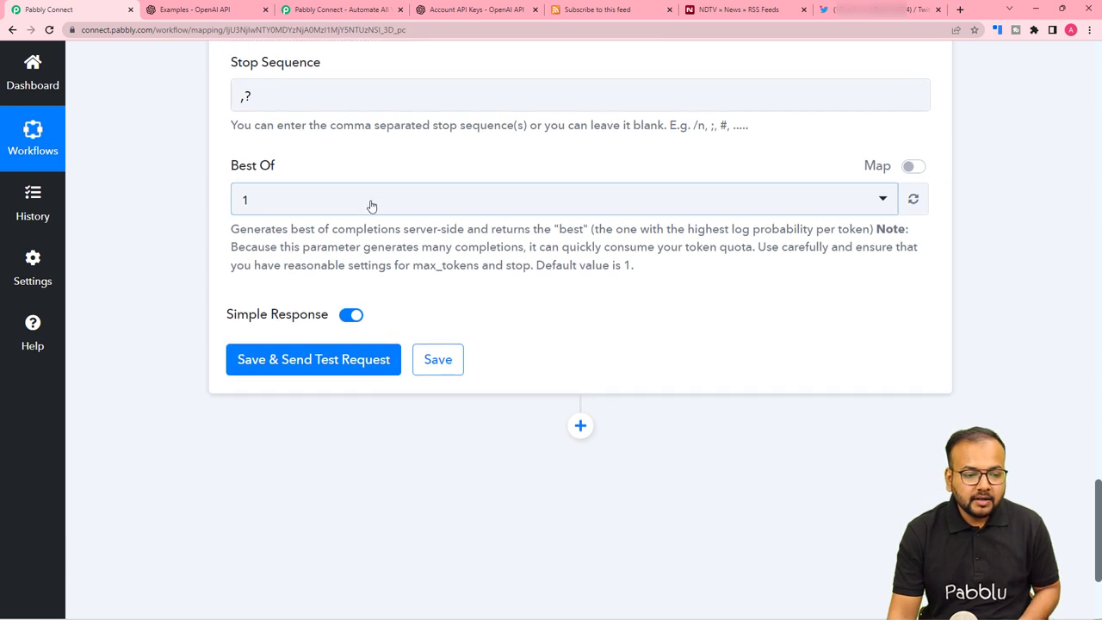
pyautogui.click(472, 212)
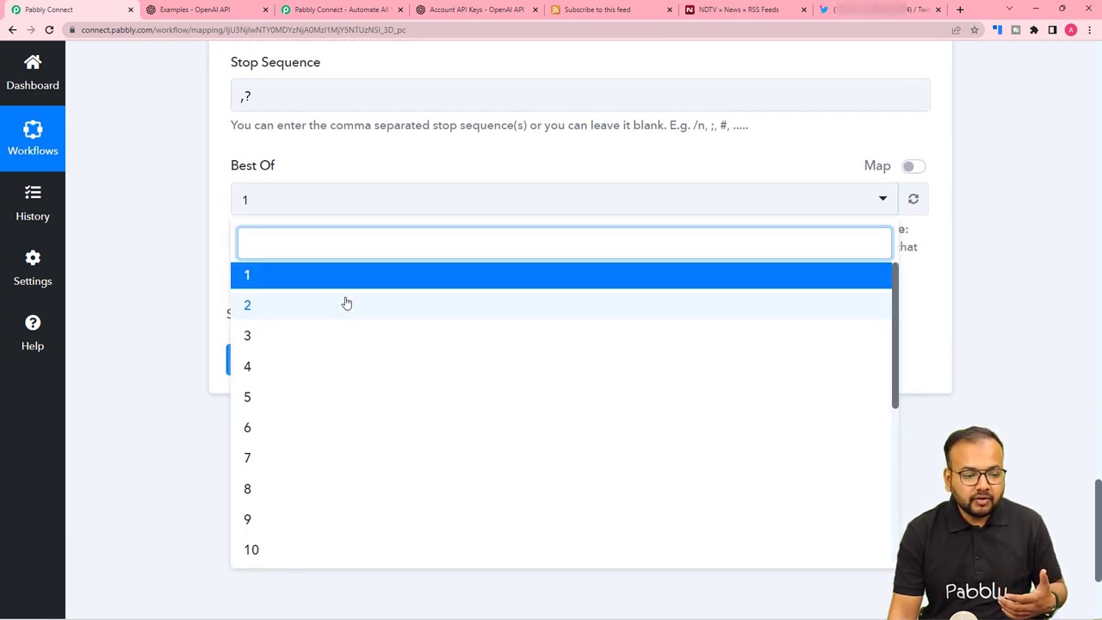
pyautogui.click(148, 229)
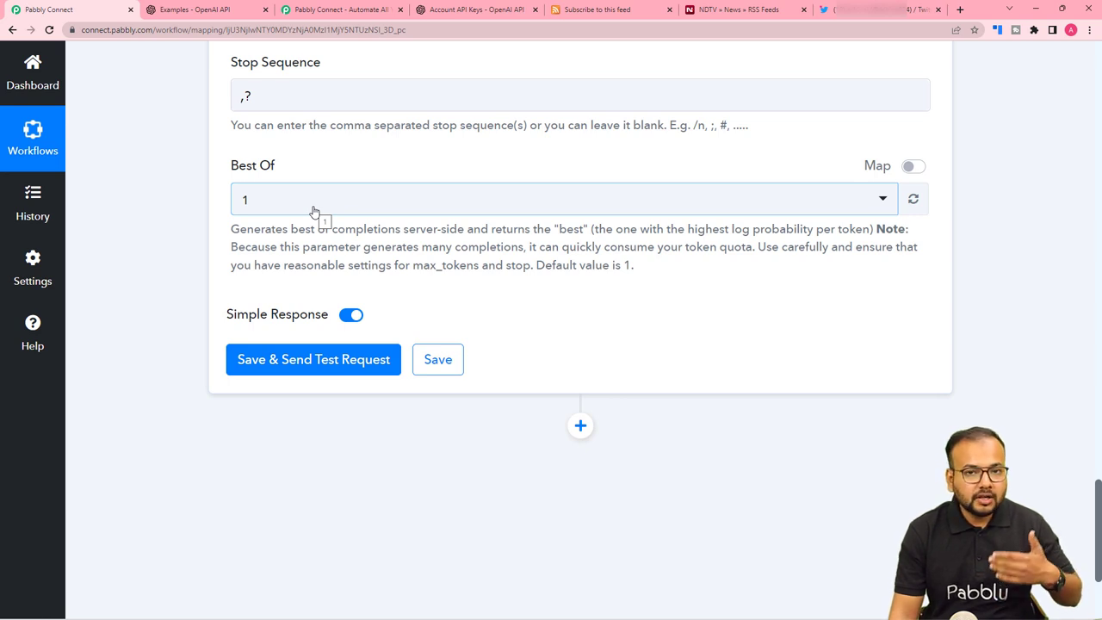
pyautogui.click(359, 205)
pyautogui.click(287, 336)
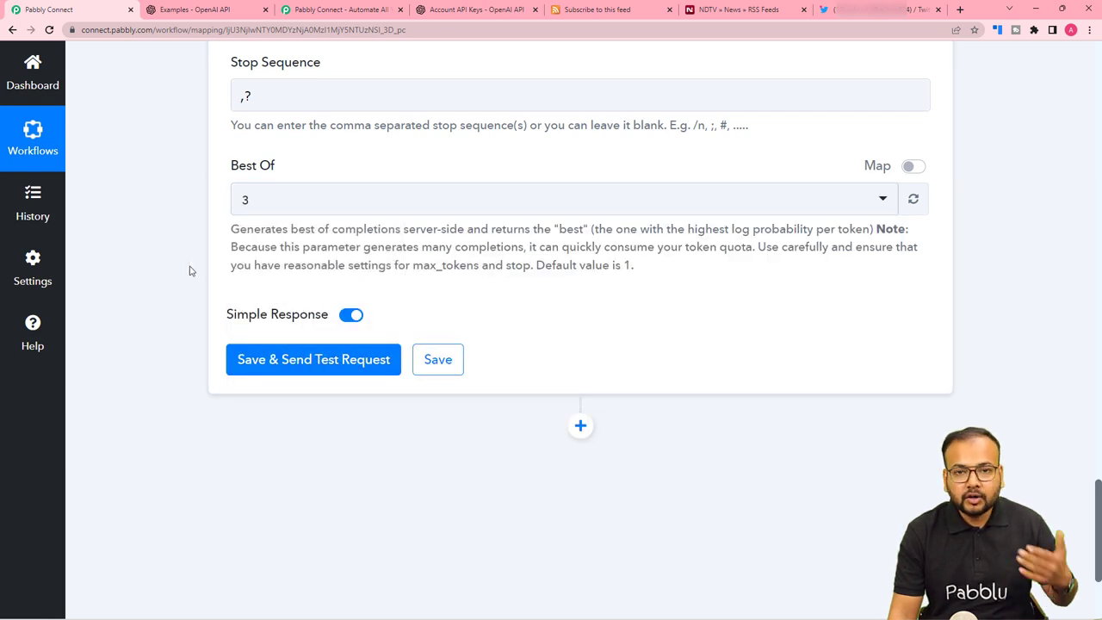
pyautogui.scroll(-2, 190, 271)
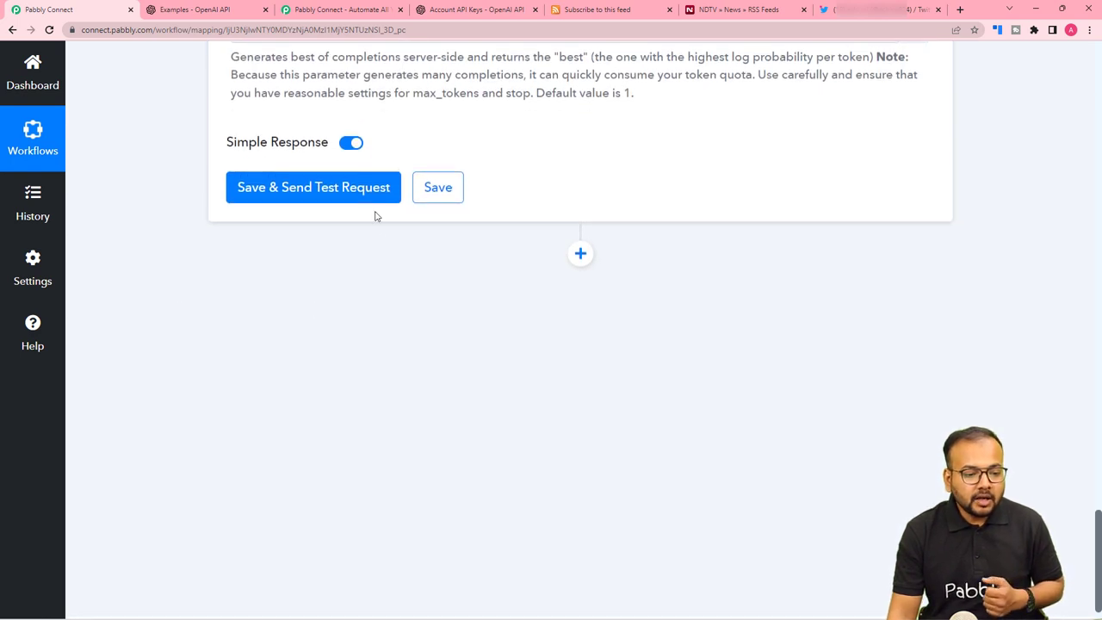
# Save and test the OpenAI step, checking the generated Japanese street food alley tweet.
pyautogui.click(303, 187)
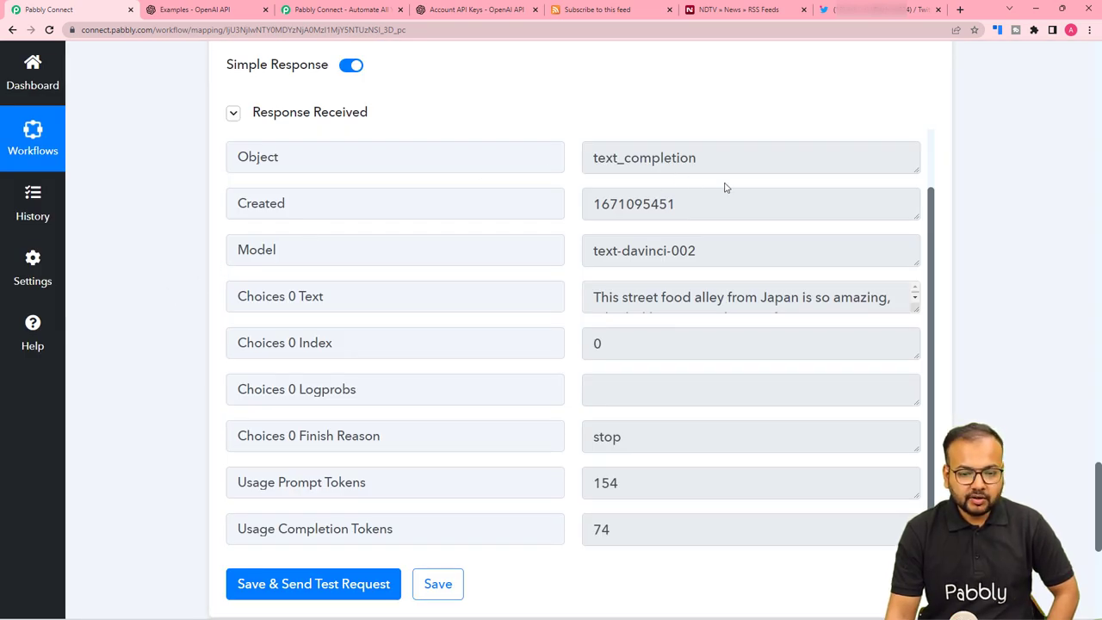
pyautogui.scroll(3, 726, 184)
pyautogui.scroll(-2, 659, 285)
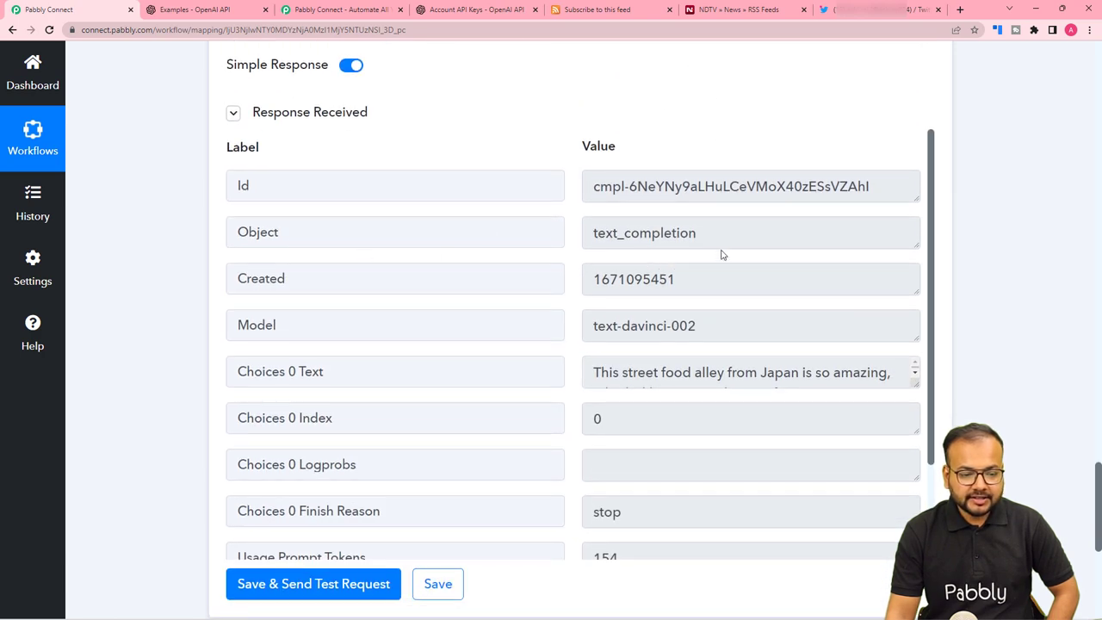
pyautogui.scroll(-1, 723, 255)
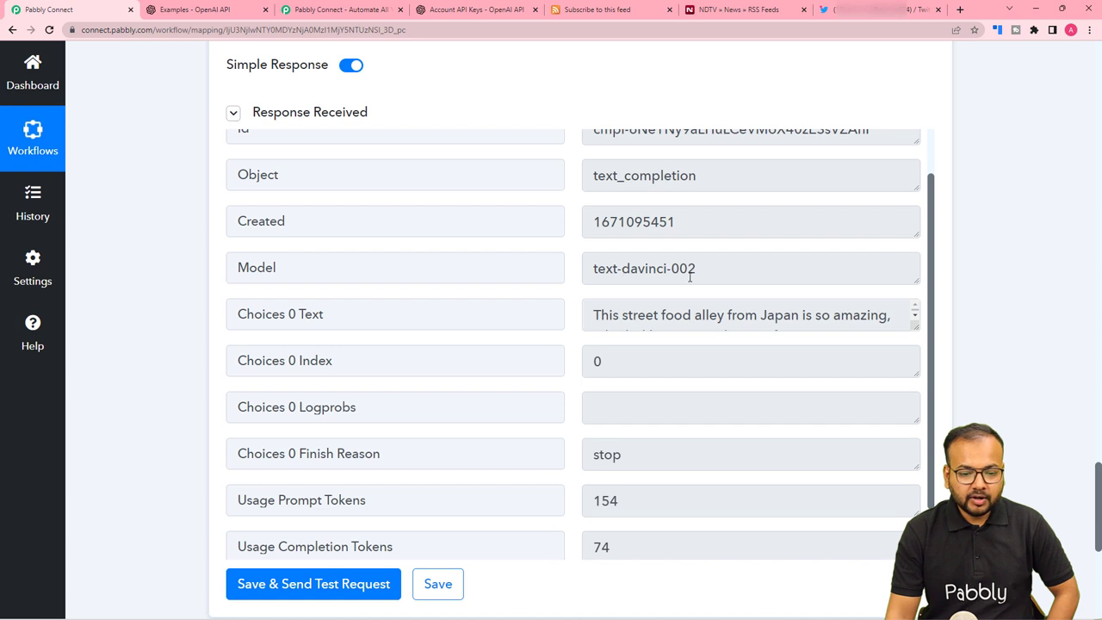
pyautogui.scroll(2, 439, 326)
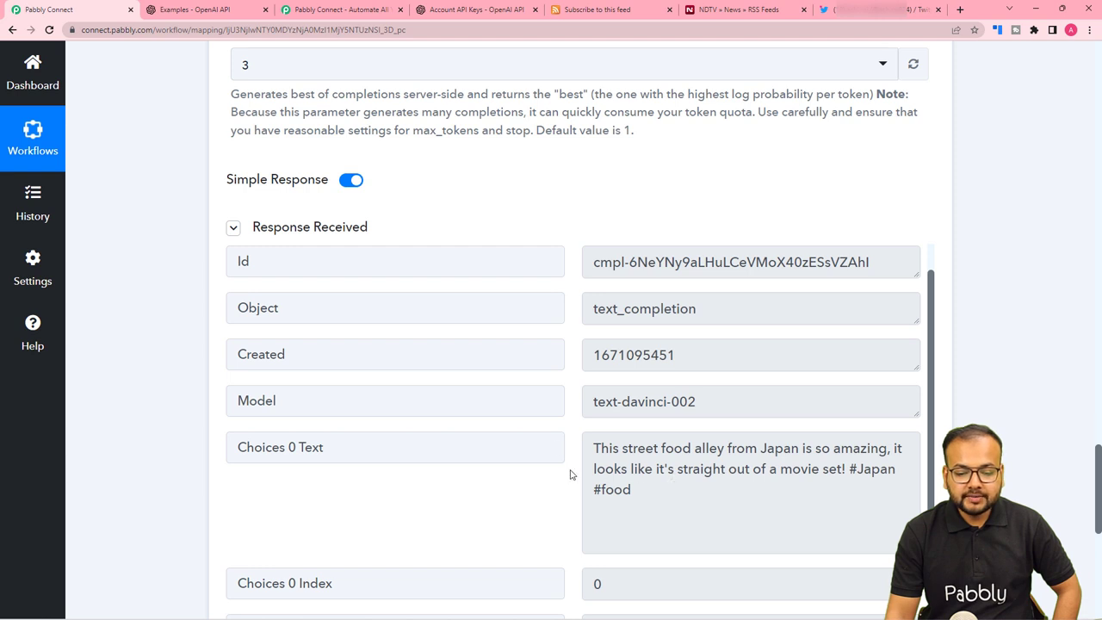
pyautogui.scroll(-1, 570, 475)
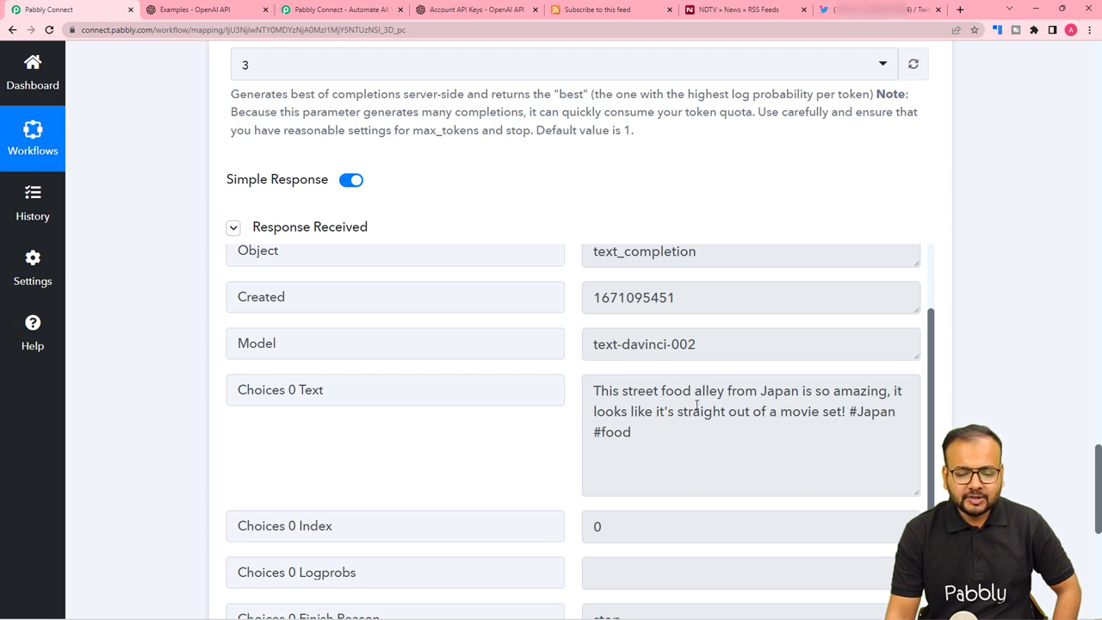
pyautogui.click(613, 12)
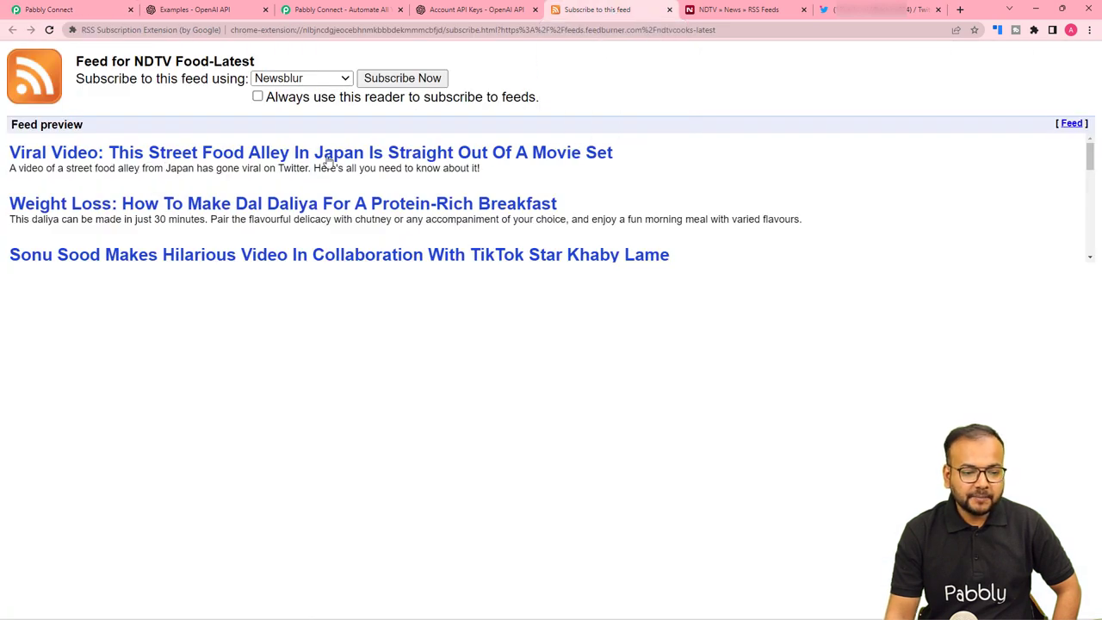
pyautogui.click(107, 10)
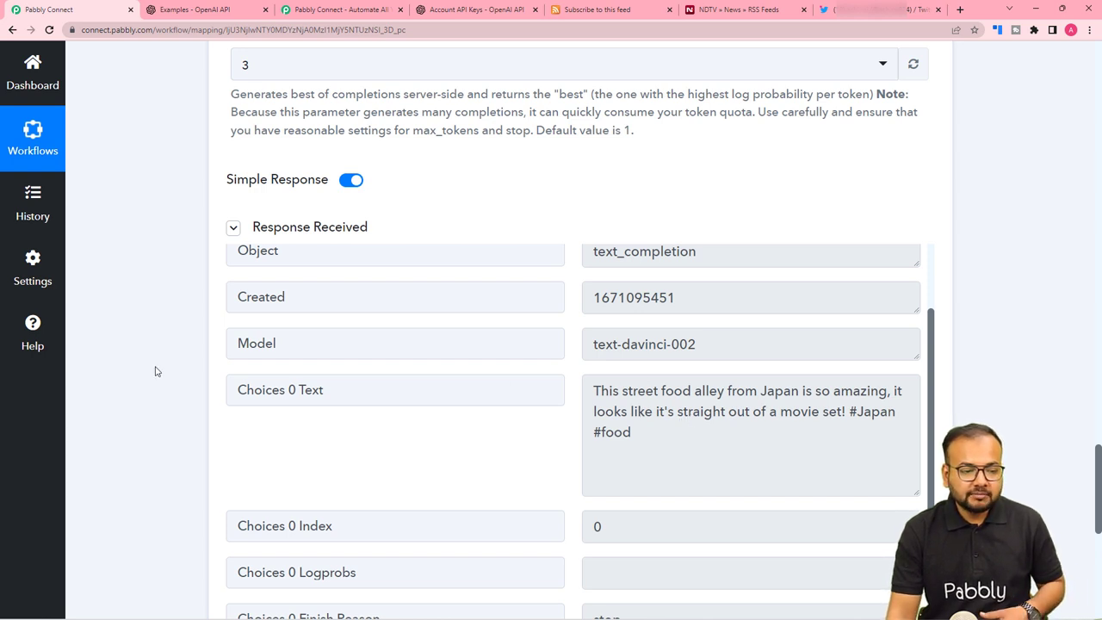
# Add a new action step after the OpenAI step using the Twitter app.
pyautogui.scroll(-1, 155, 371)
pyautogui.scroll(-5, 123, 387)
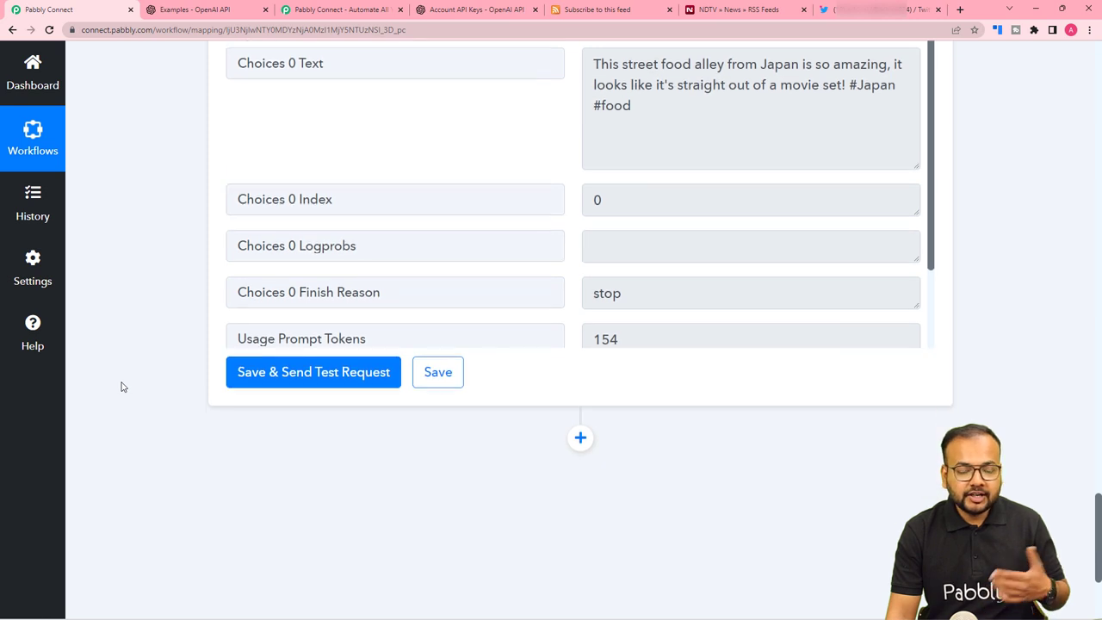
pyautogui.scroll(-1, 134, 390)
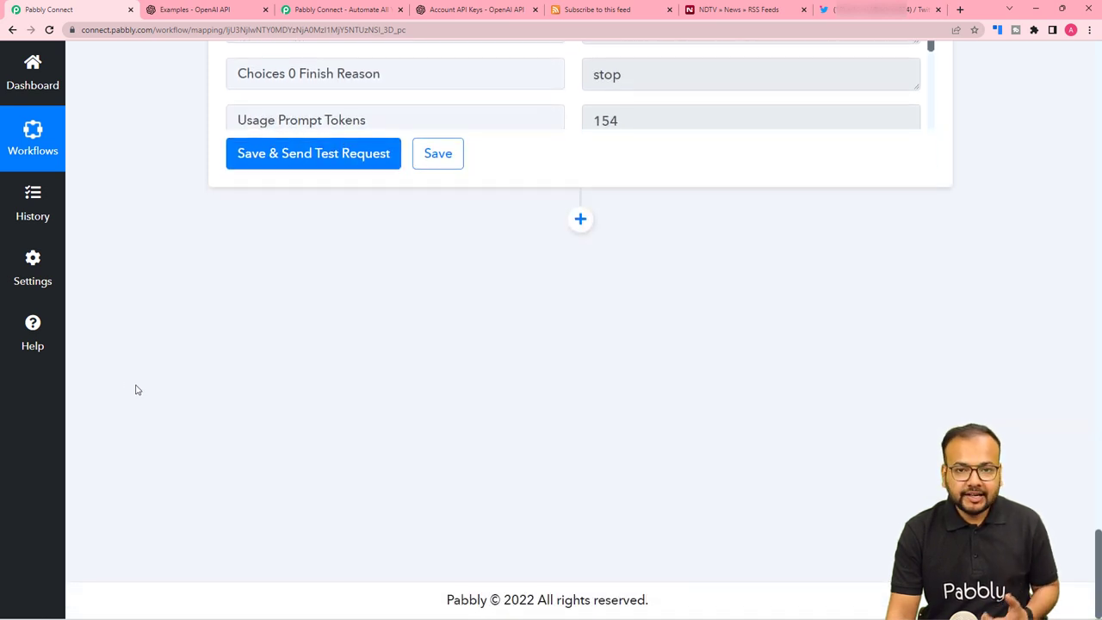
pyautogui.click(581, 219)
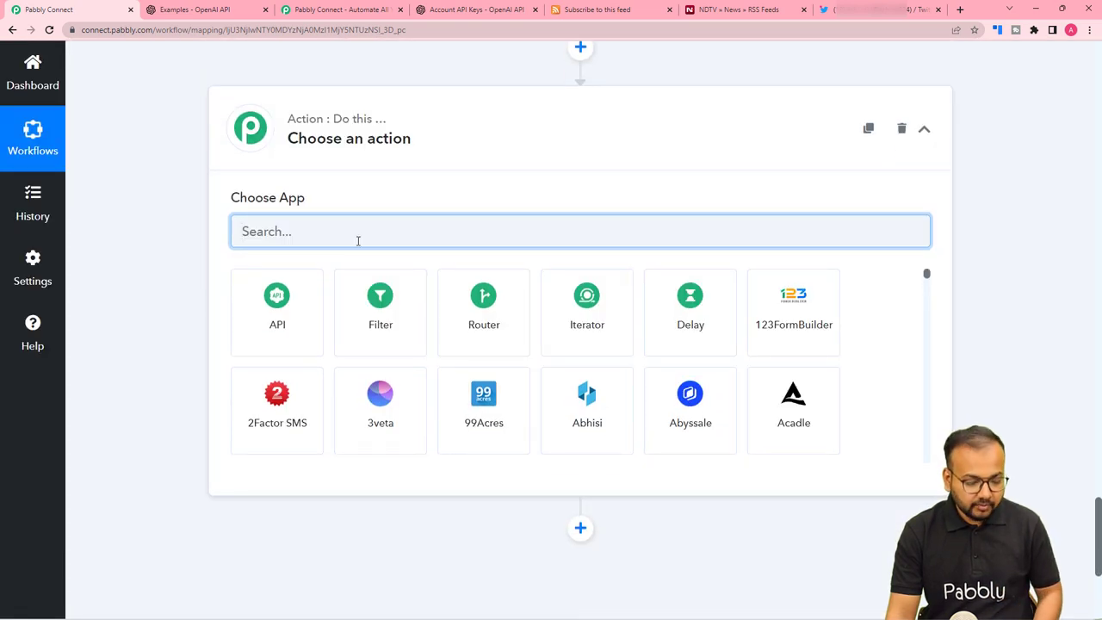
pyautogui.write('twi')
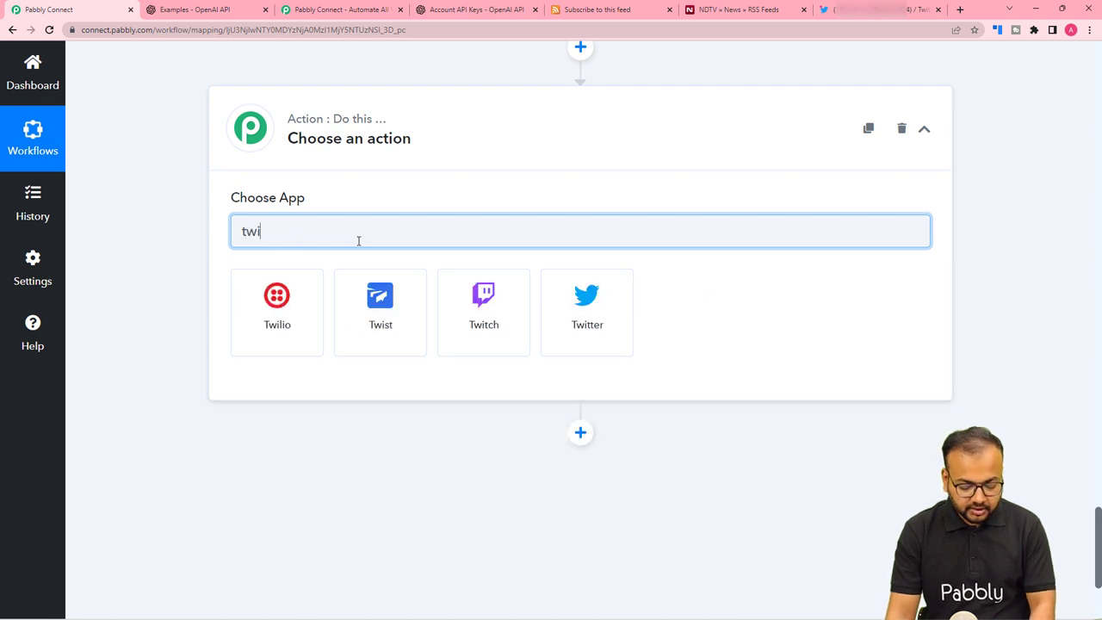
pyautogui.click(608, 331)
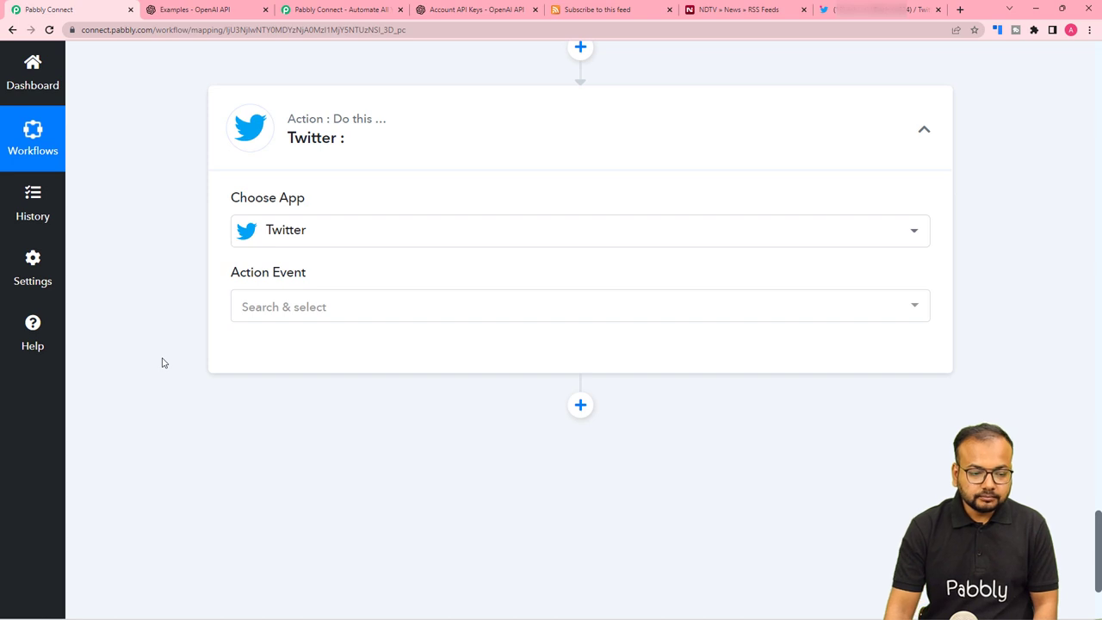
# Choose Create Tweet as the Twitter action event and start connecting an account.
pyautogui.click(269, 308)
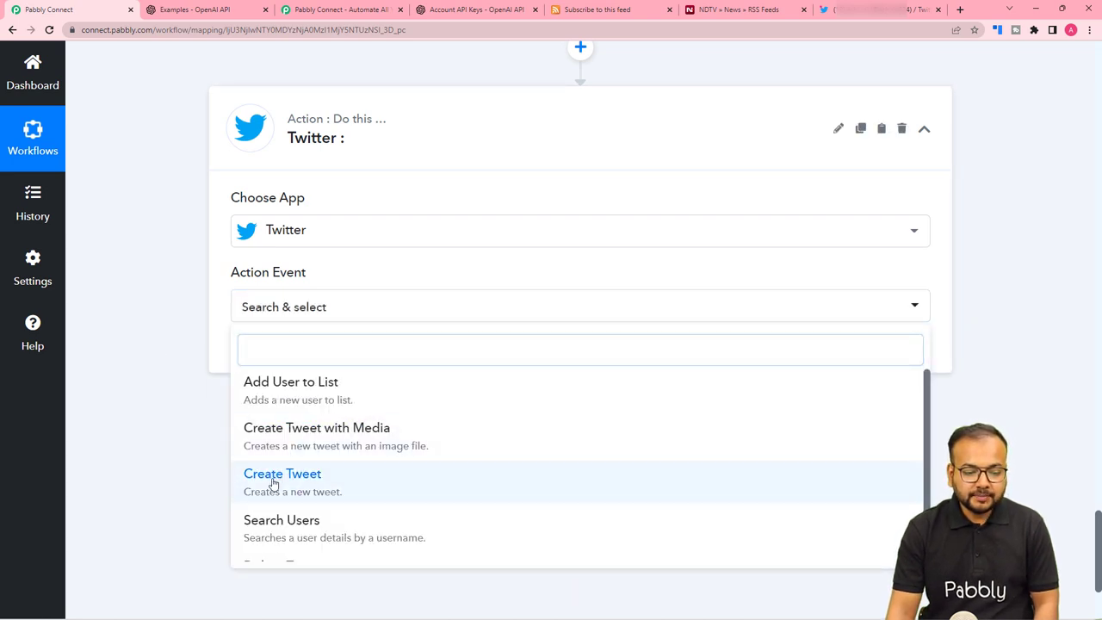
pyautogui.click(273, 484)
pyautogui.click(262, 353)
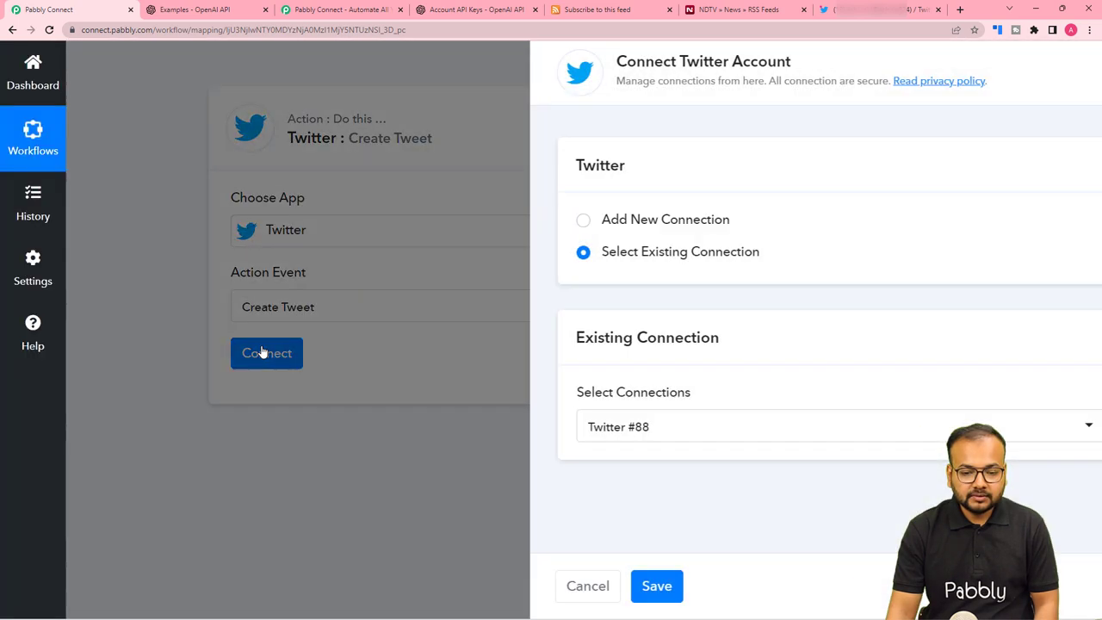
# Add a new Twitter connection and authorize Pabbly Connect in the Twitter popup.
pyautogui.click(518, 220)
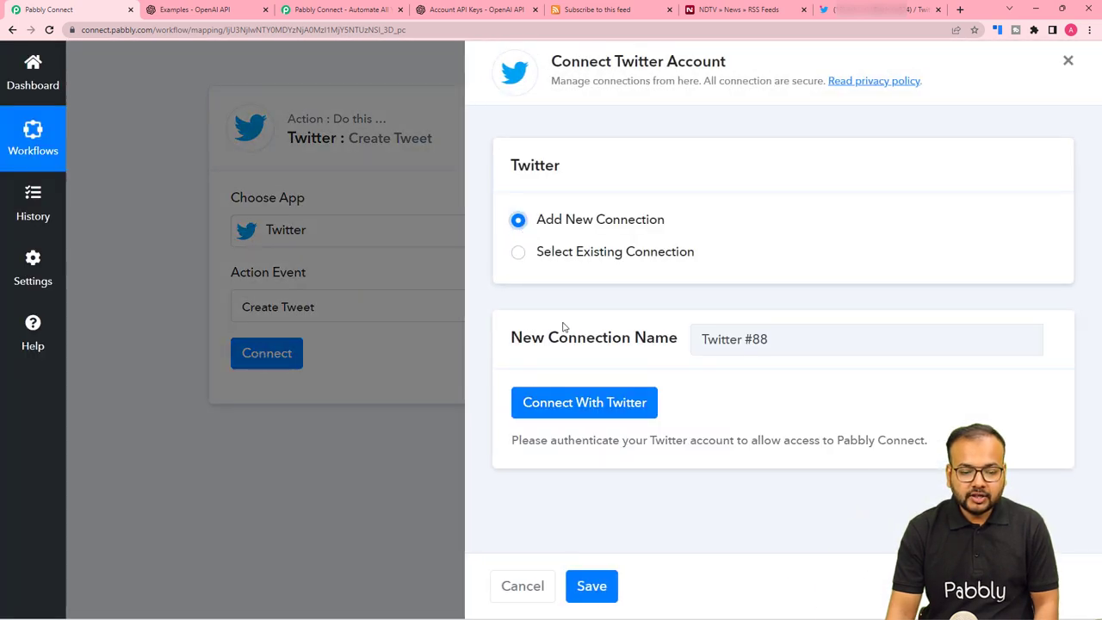
pyautogui.click(577, 404)
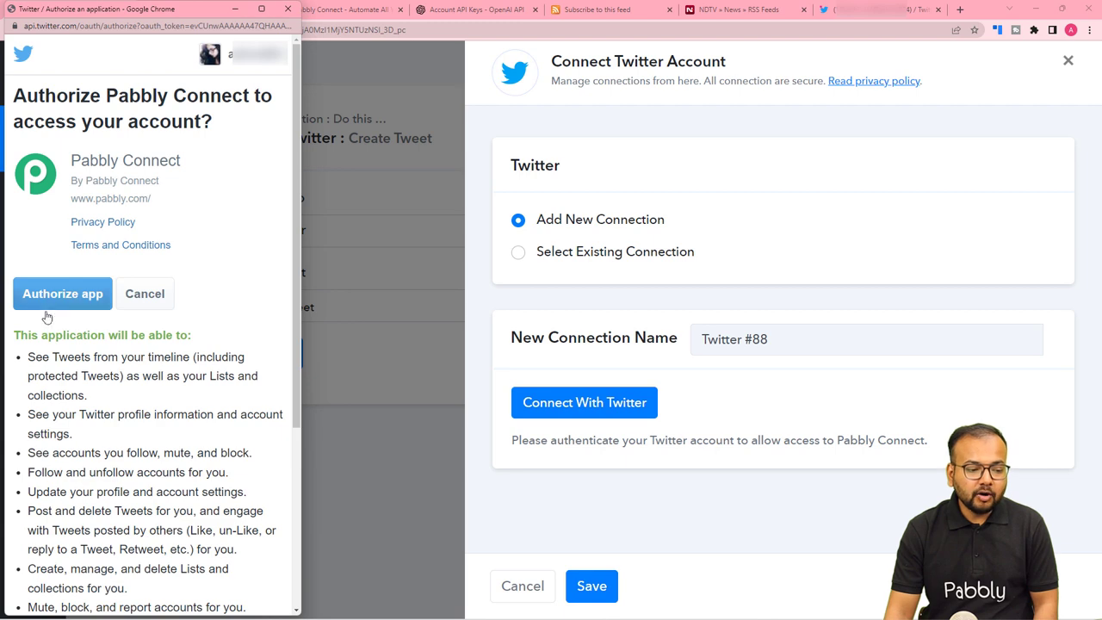
pyautogui.scroll(-1, 66, 372)
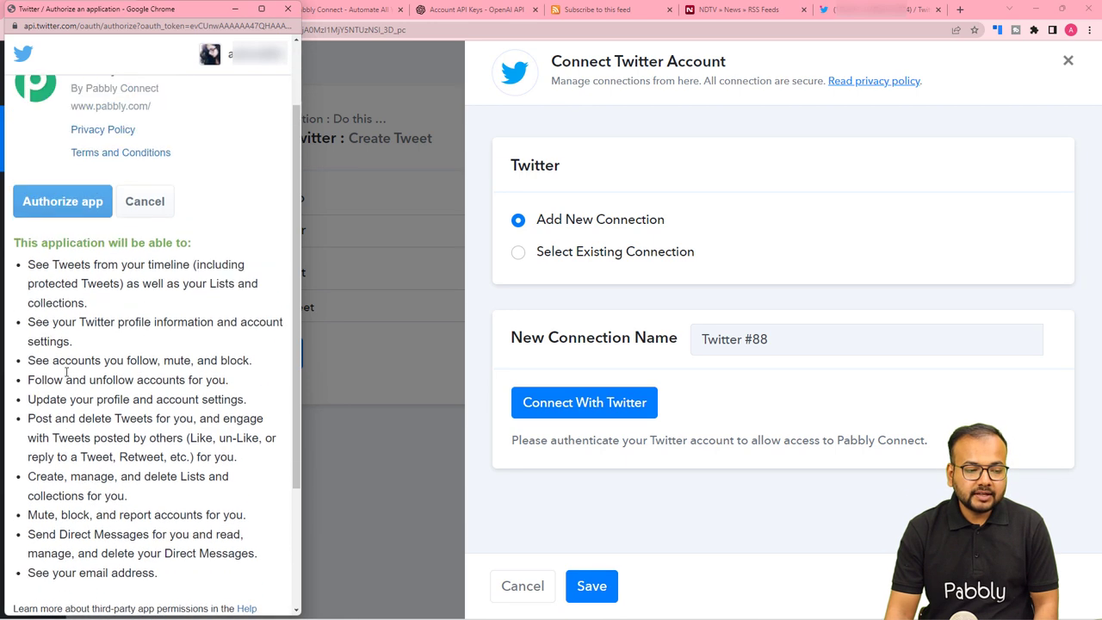
pyautogui.scroll(1, 66, 372)
pyautogui.click(67, 299)
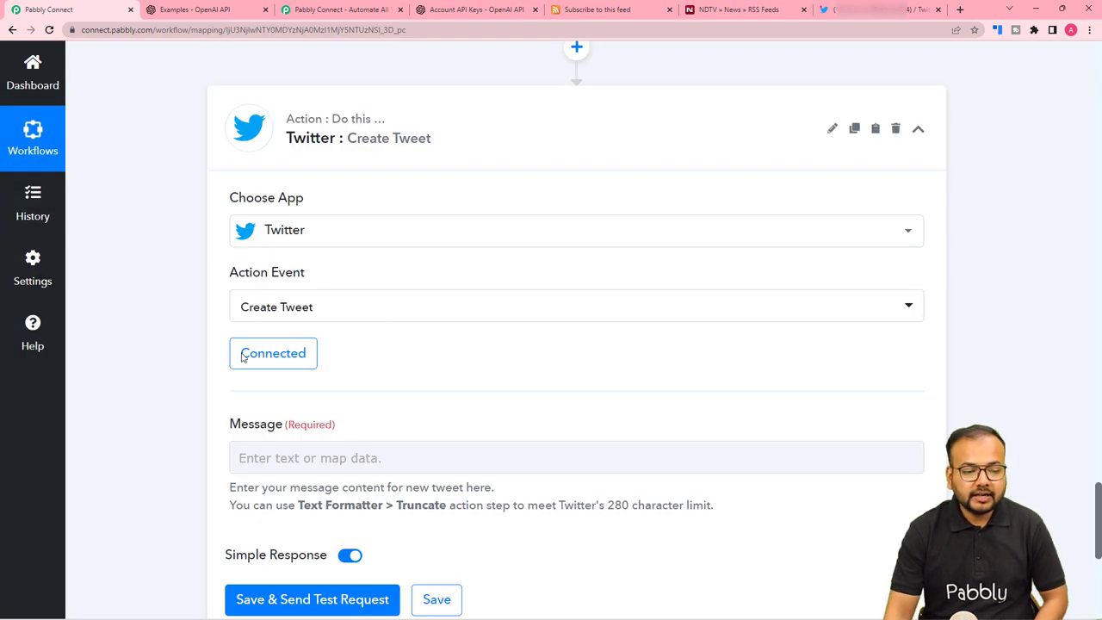
pyautogui.scroll(-1, 129, 379)
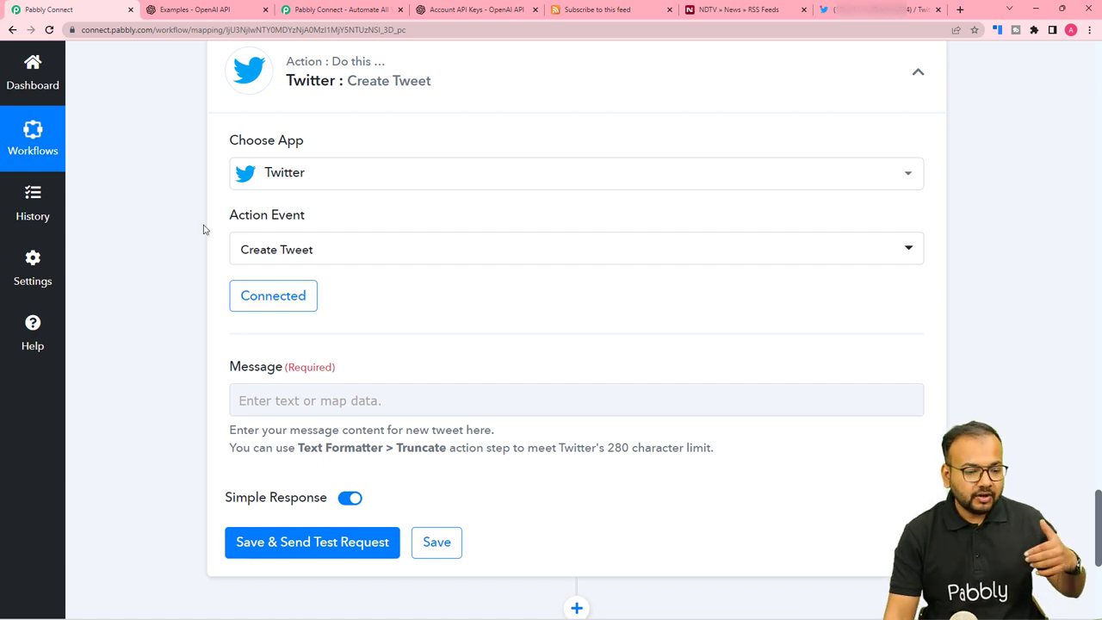
pyautogui.scroll(-1, 183, 350)
pyautogui.click(248, 342)
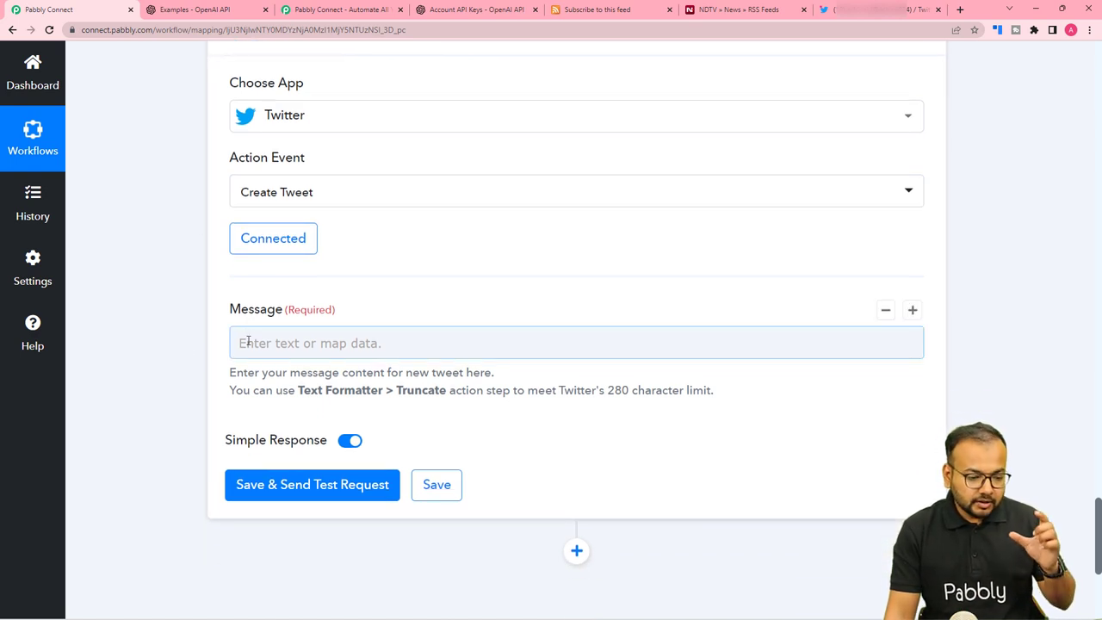
pyautogui.click(204, 285)
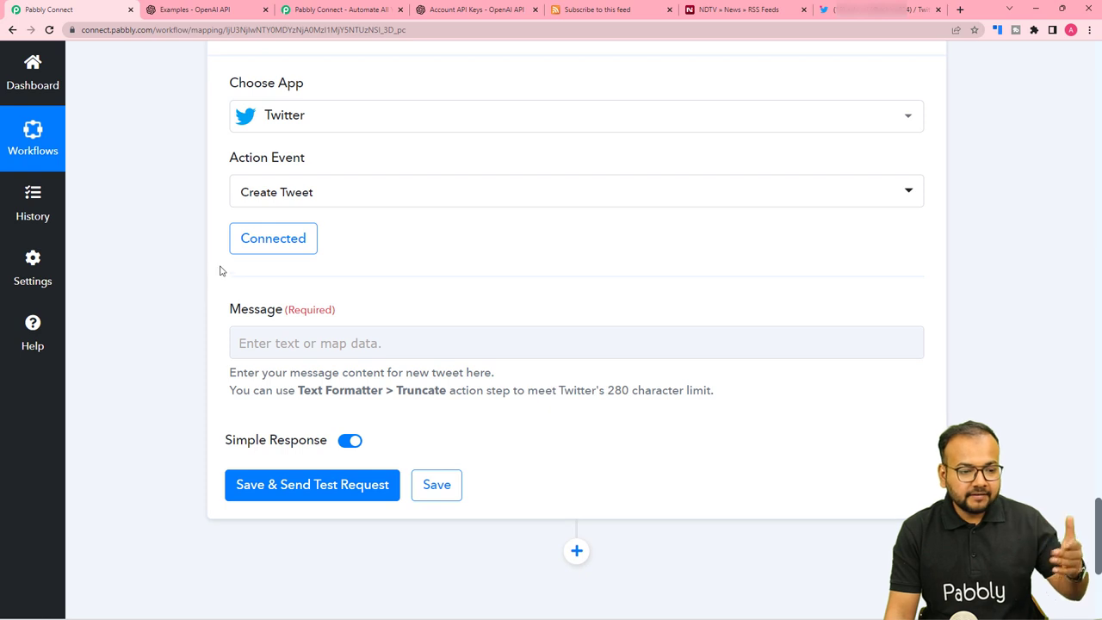
pyautogui.scroll(3, 219, 271)
pyautogui.scroll(6, 220, 271)
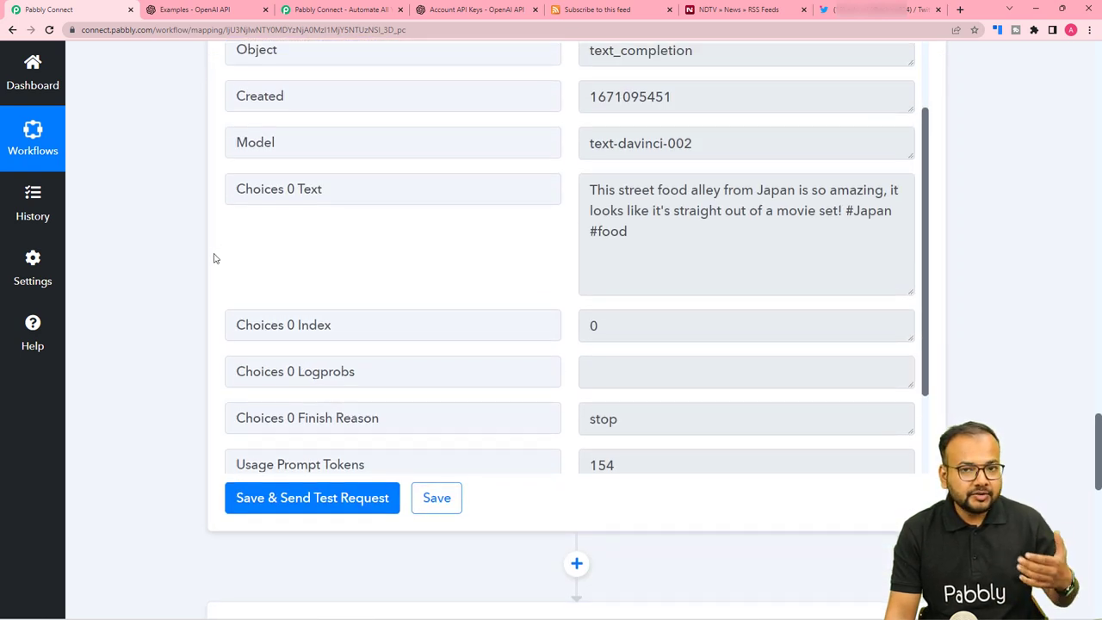
pyautogui.scroll(-4, 172, 260)
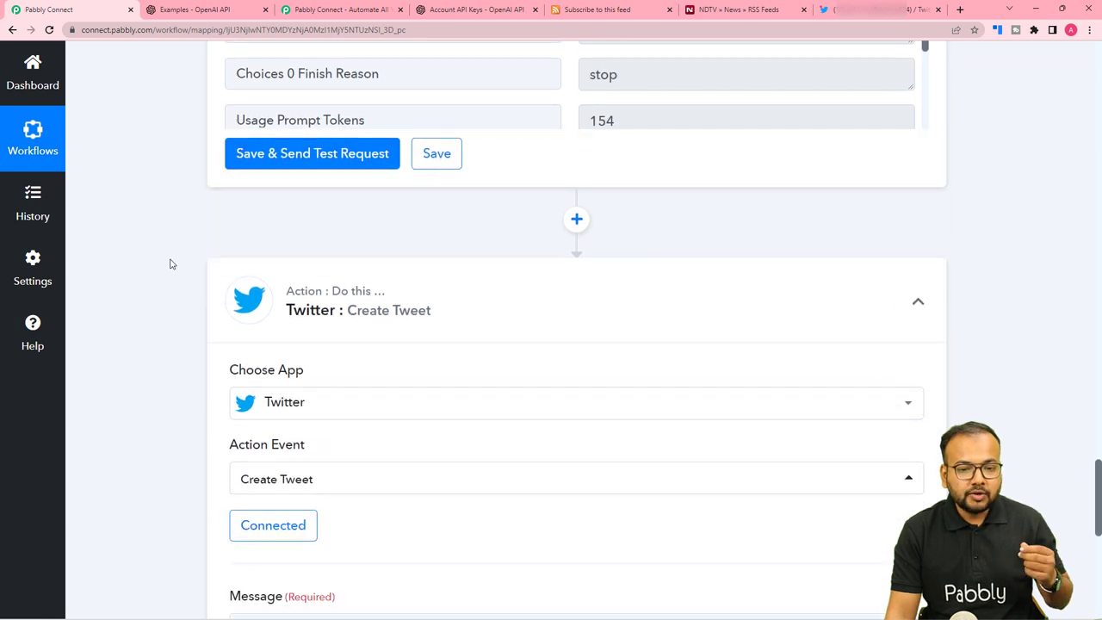
pyautogui.scroll(-1, 170, 264)
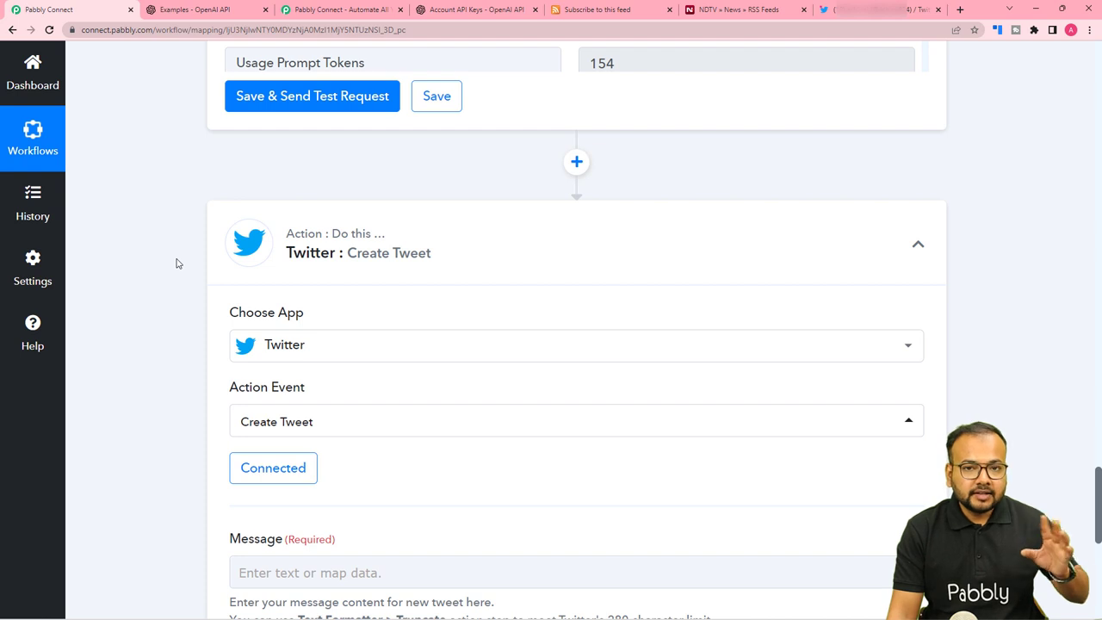
pyautogui.scroll(-3, 176, 263)
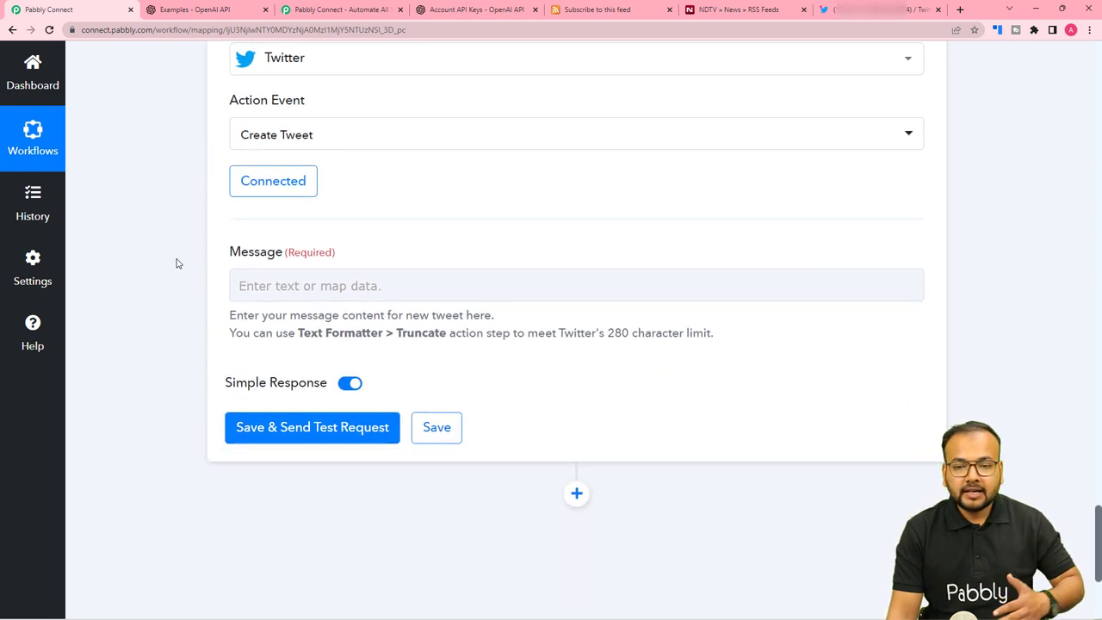
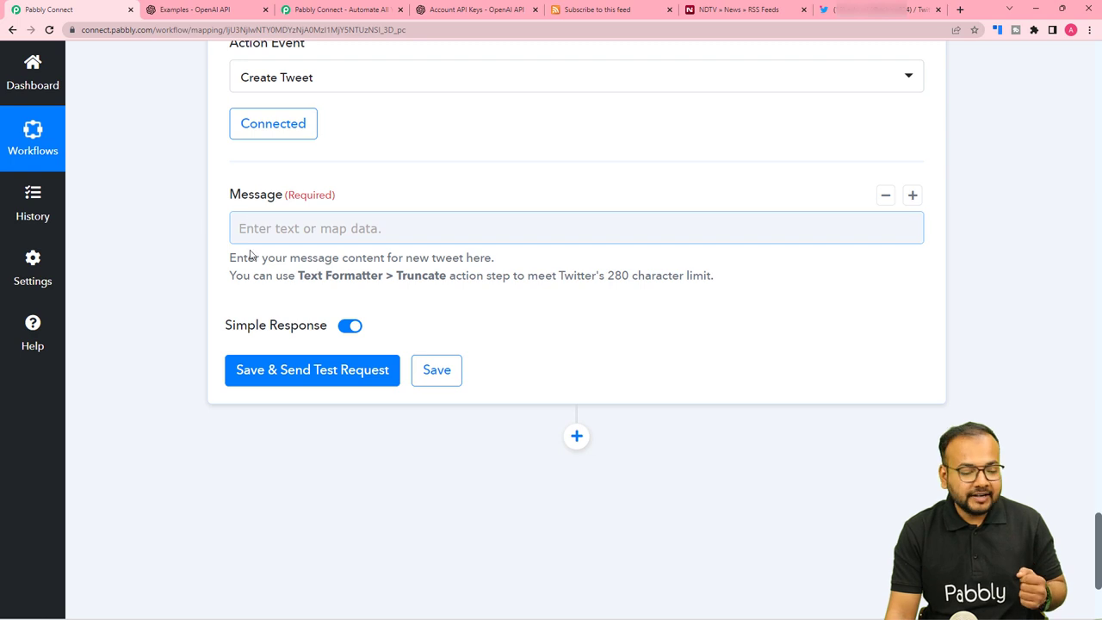
# Insert the OpenAI step's Choices 0 Text into the tweet Message field.
pyautogui.click(265, 229)
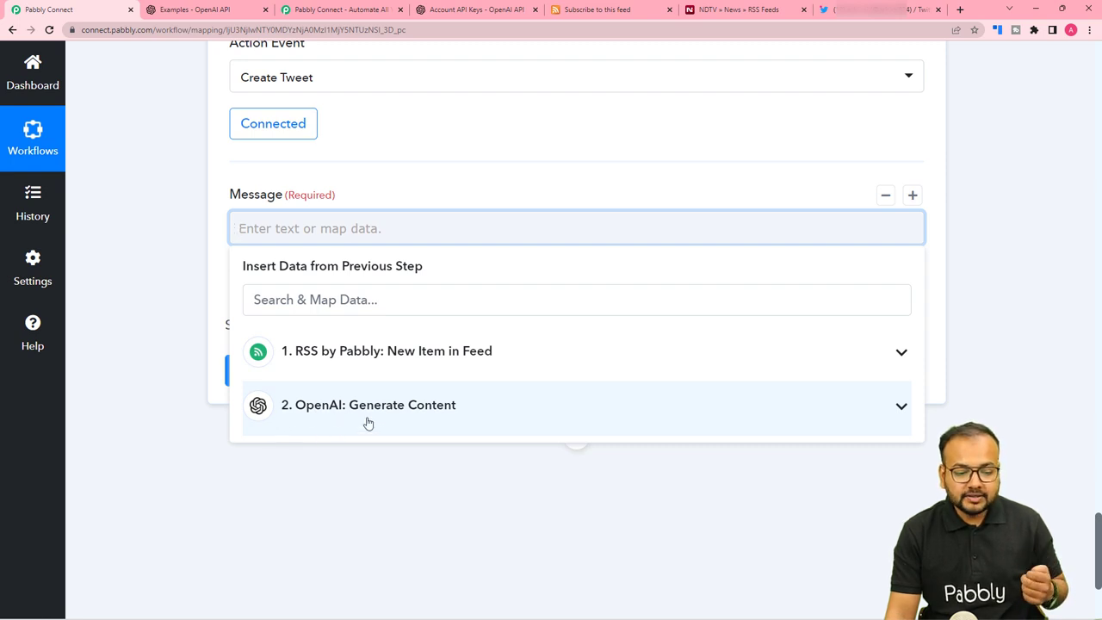
pyautogui.click(323, 420)
pyautogui.scroll(-3, 322, 485)
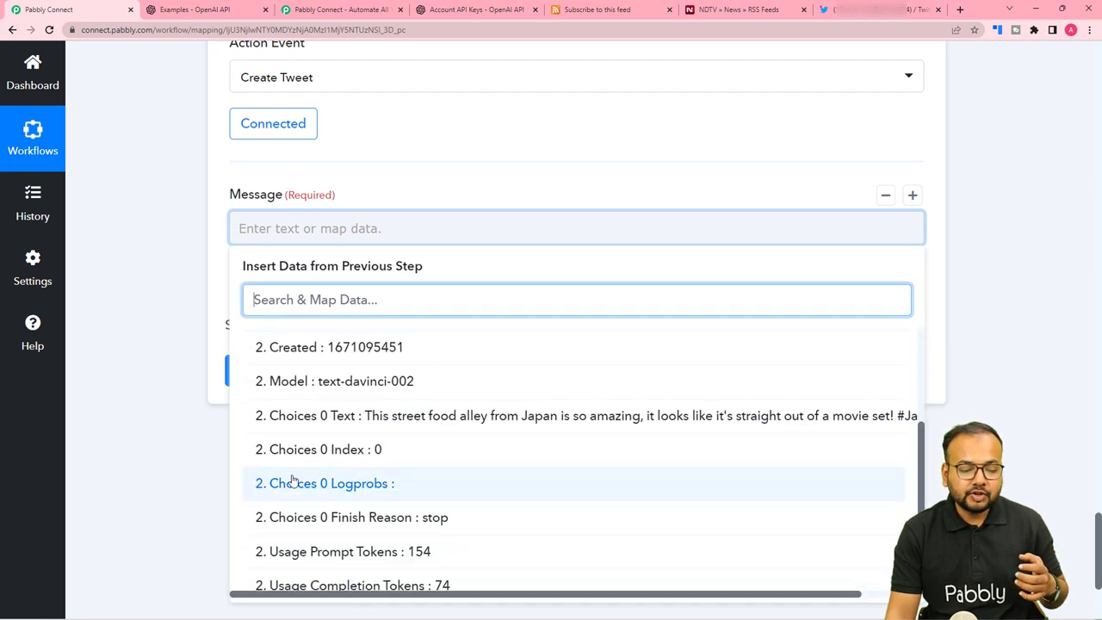
pyautogui.click(348, 427)
# Append the RSS item's Link after the generated text and check the Twitter profile.
pyautogui.click(327, 257)
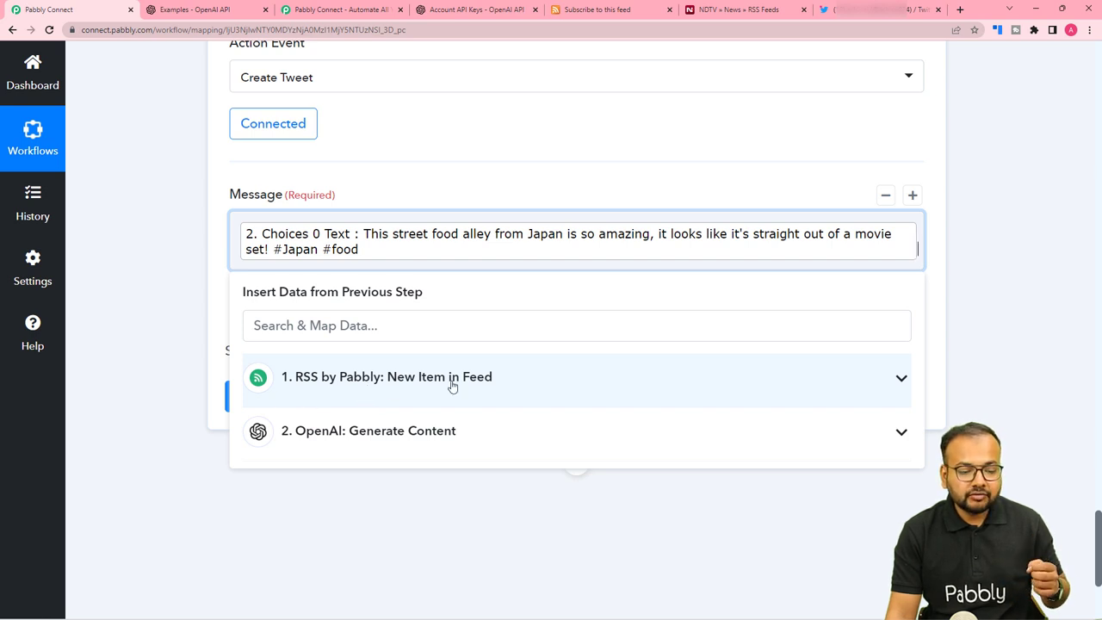
pyautogui.click(308, 393)
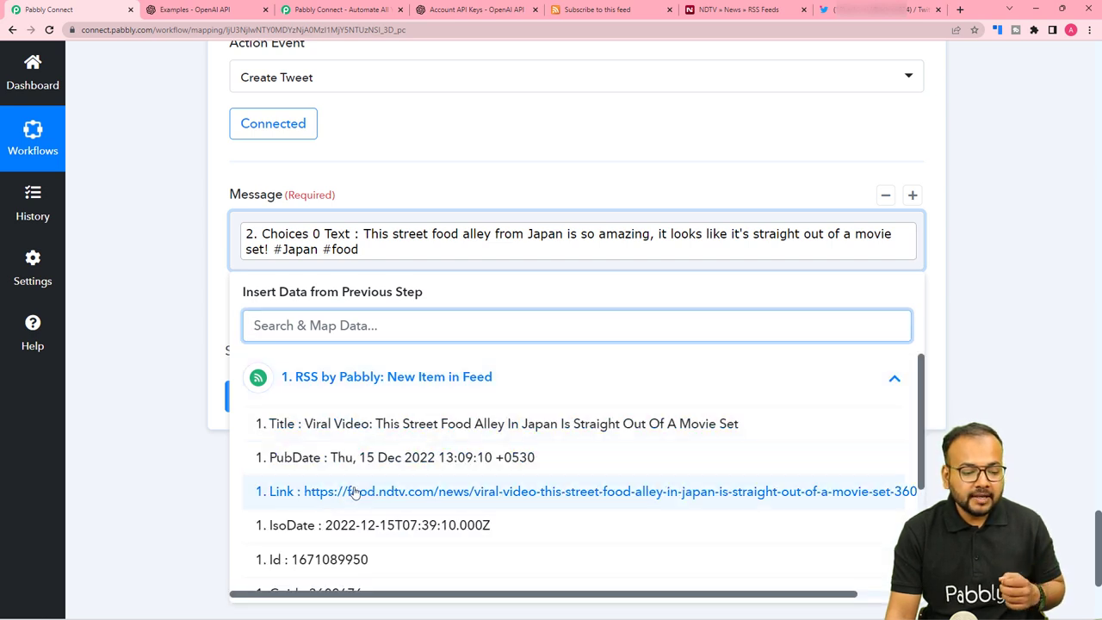
pyautogui.click(327, 492)
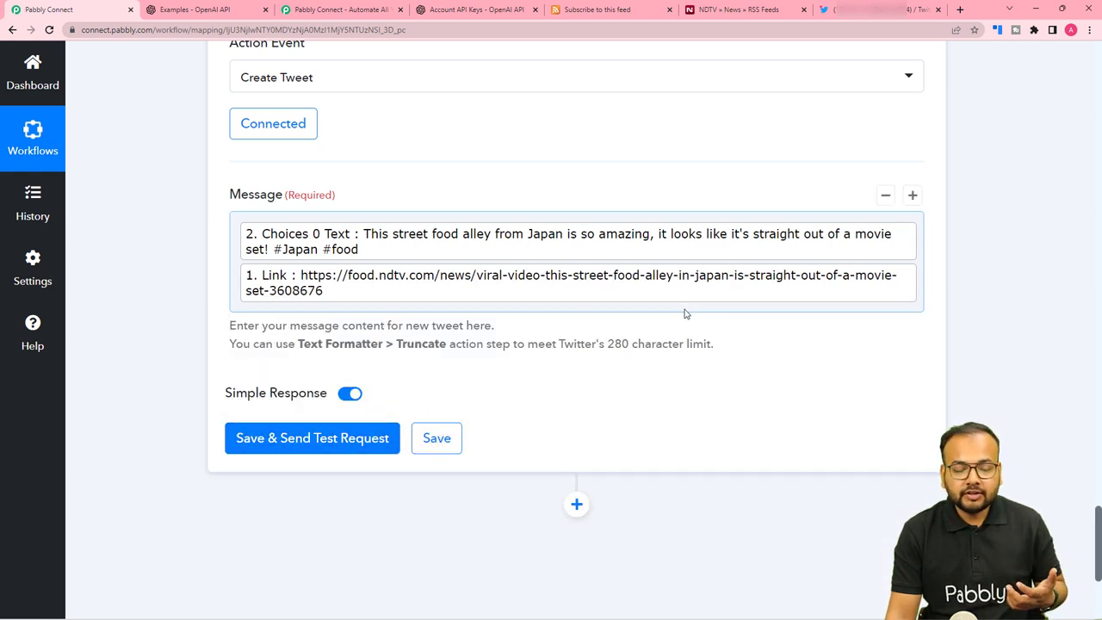
pyautogui.click(850, 10)
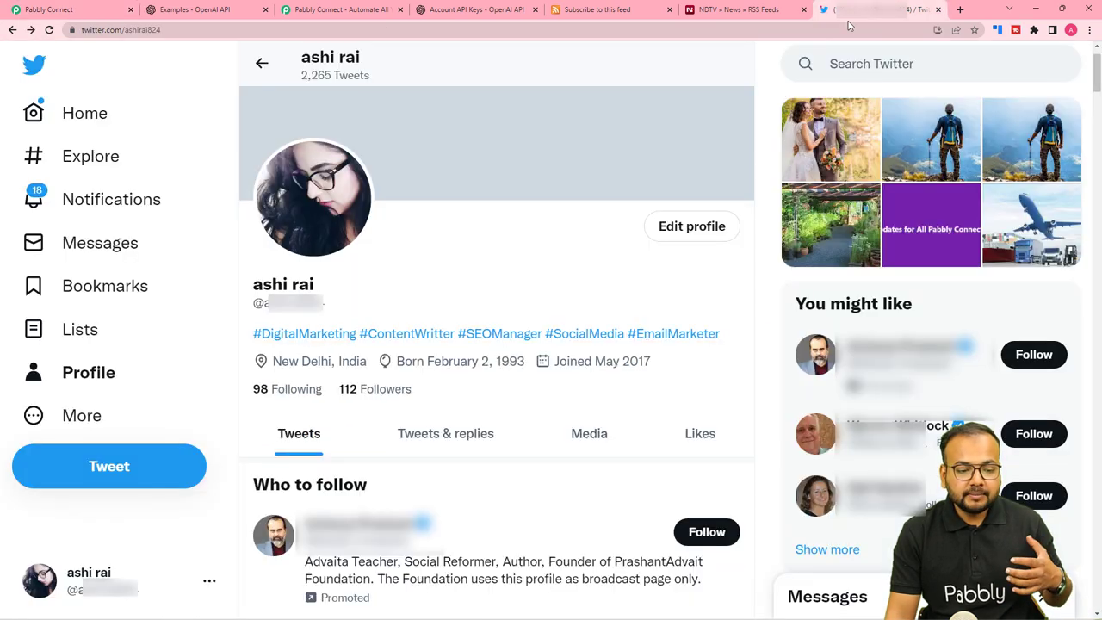
pyautogui.click(71, 15)
# Save the tweet step, send a test tweet, and review the returned text and #Japan hashtag.
pyautogui.click(248, 444)
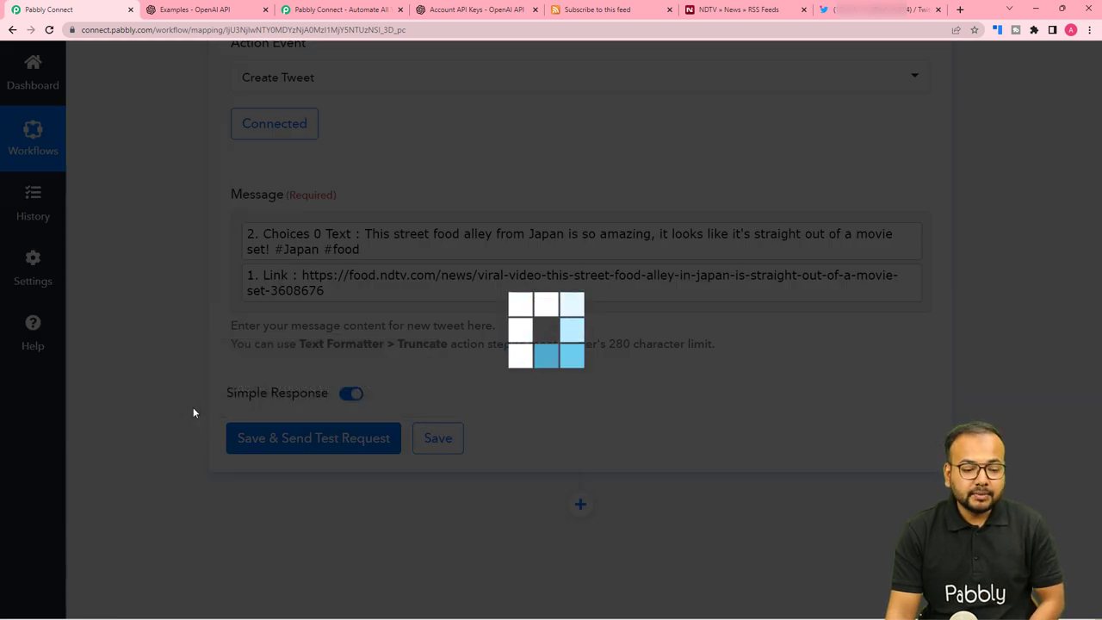
pyautogui.scroll(-3, 193, 413)
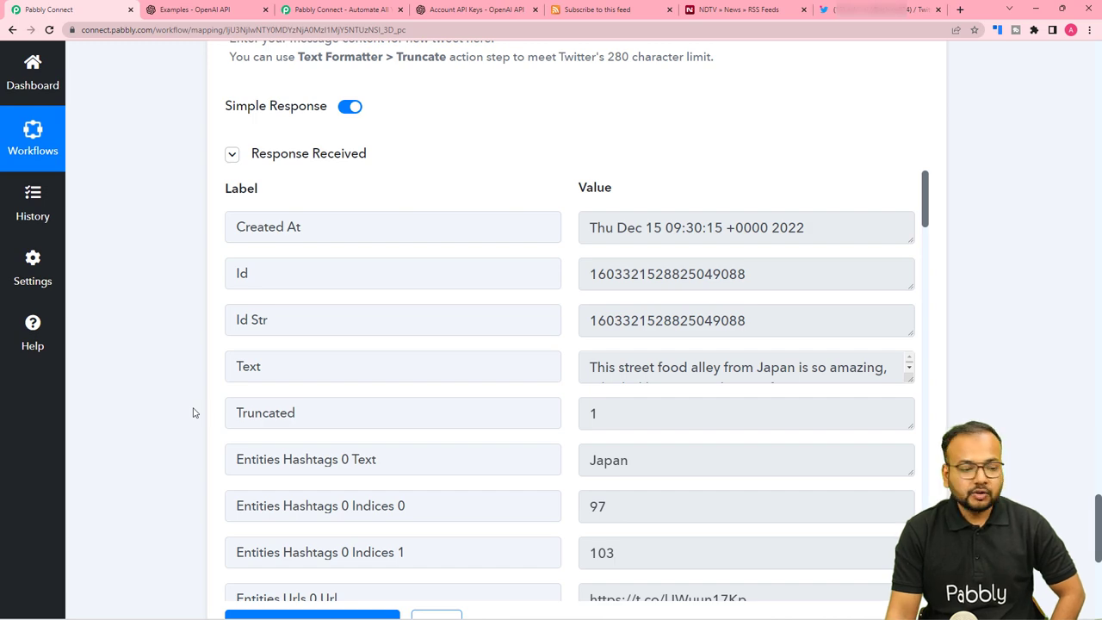
pyautogui.click(834, 19)
# Reload the Twitter profile and scroll to the new Japan street-food tweet with its NDTV link.
pyautogui.scroll(-5, 374, 239)
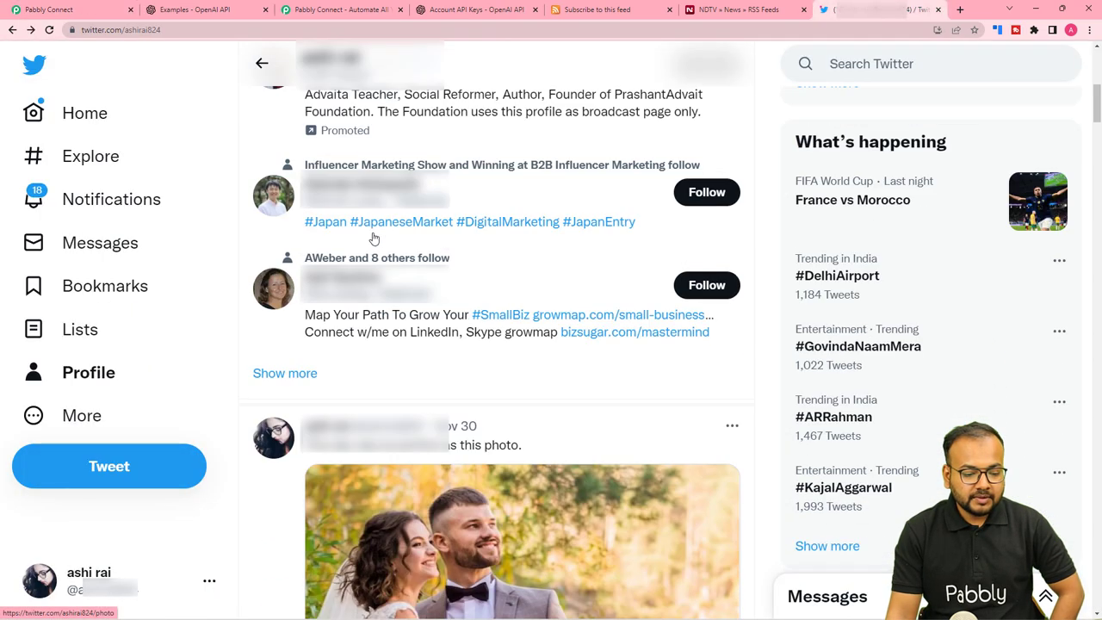
pyautogui.scroll(-2, 374, 239)
pyautogui.click(49, 30)
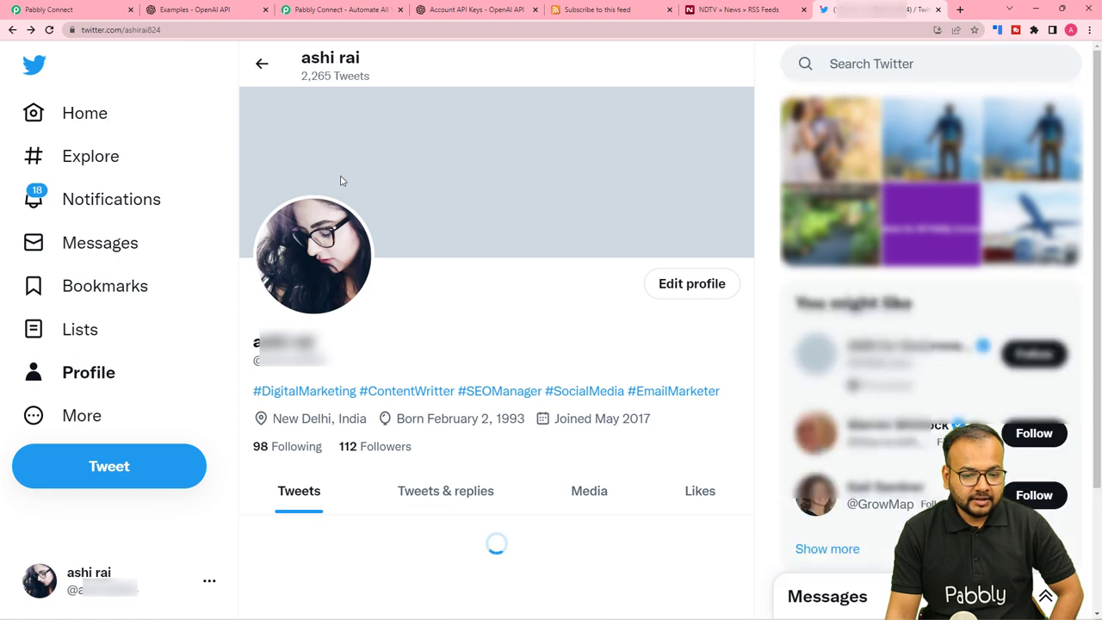
pyautogui.scroll(-4, 347, 186)
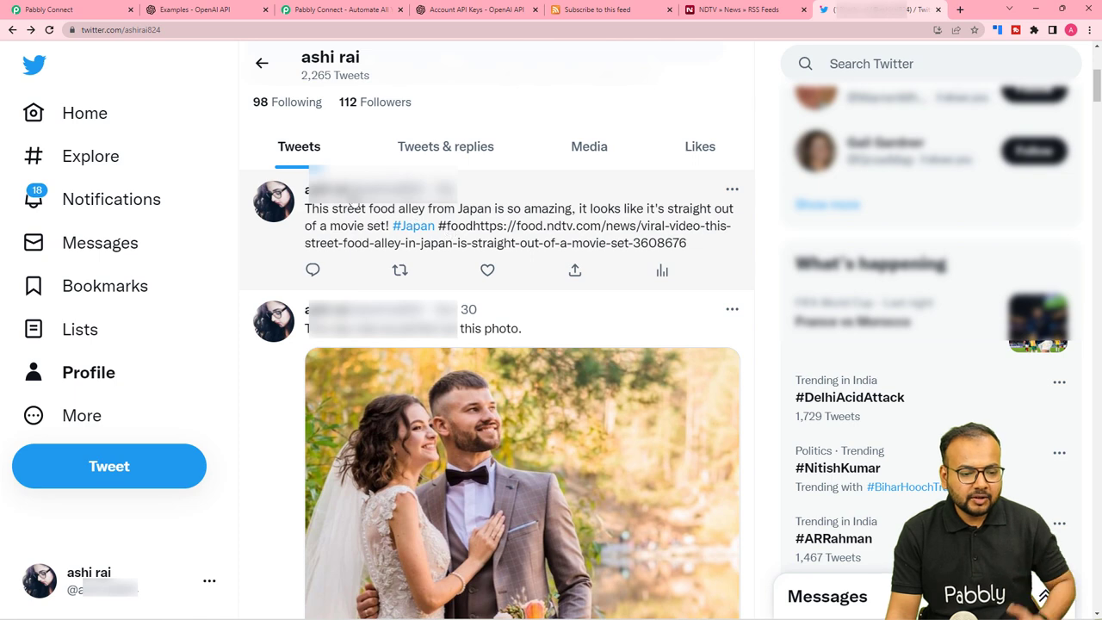
# Resend the test tweet from the Message step, then reload Twitter to load the newest post.
pyautogui.click(94, 10)
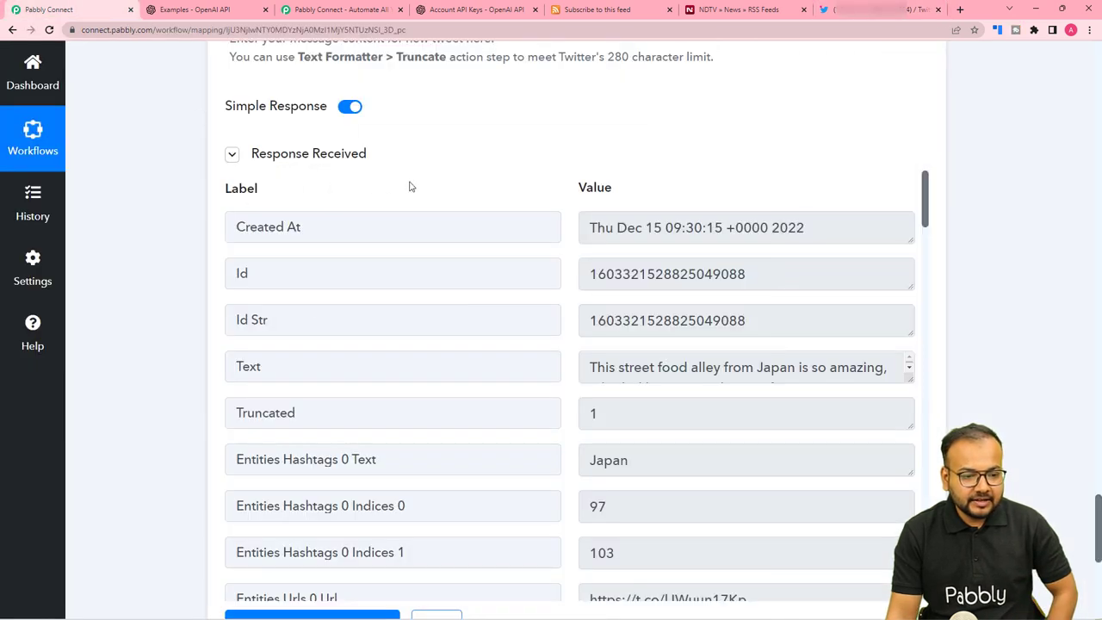
pyautogui.scroll(3, 413, 194)
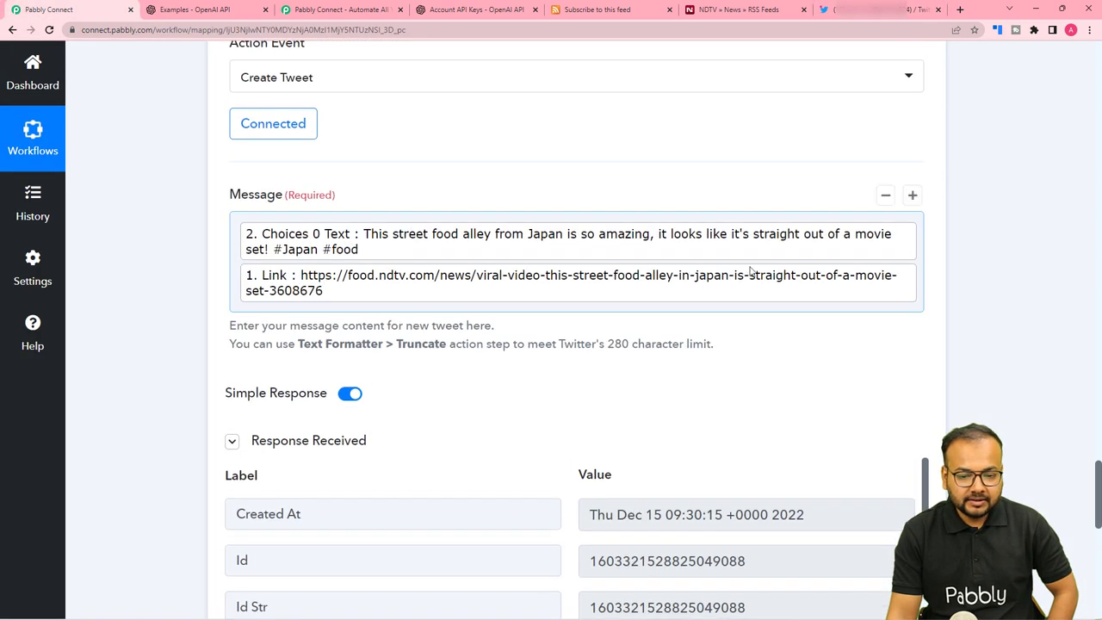
pyautogui.click(240, 276)
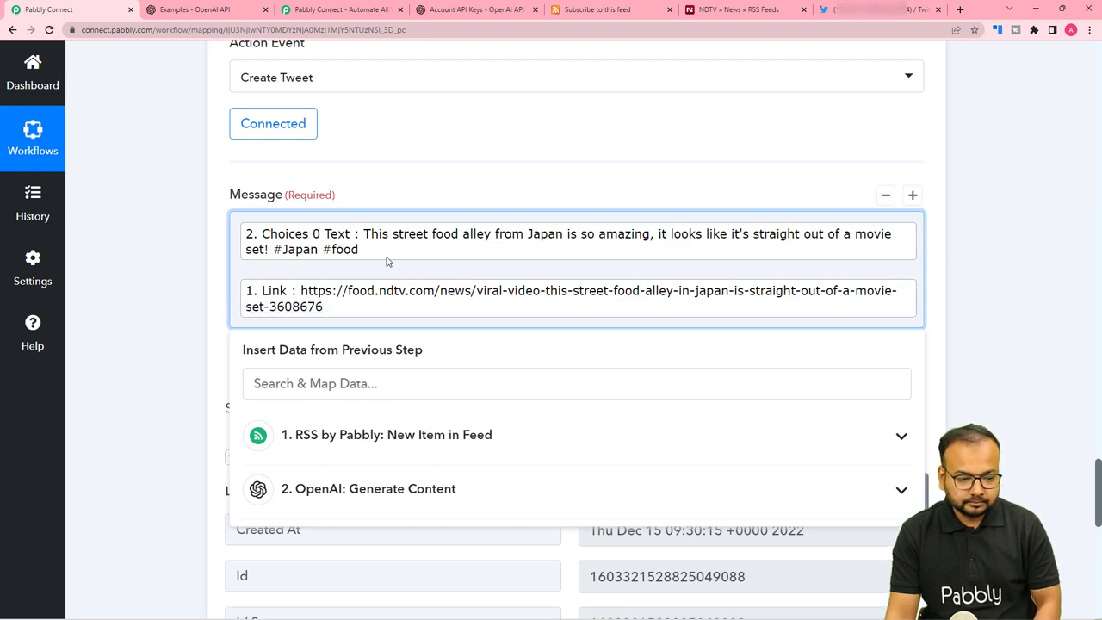
pyautogui.click(192, 281)
pyautogui.scroll(-6, 192, 280)
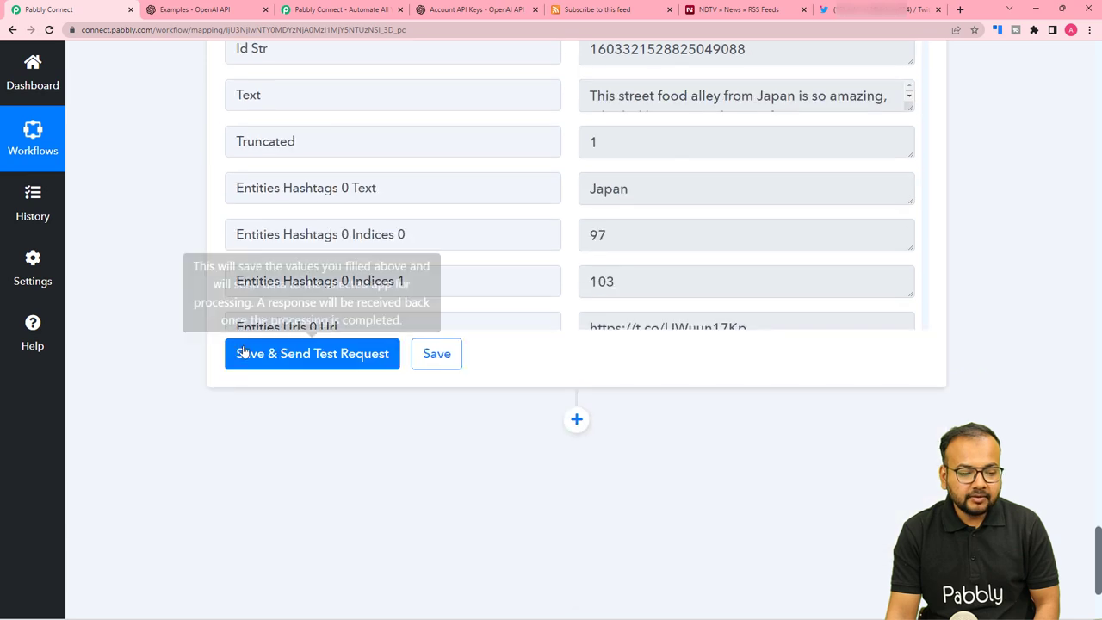
pyautogui.click(246, 353)
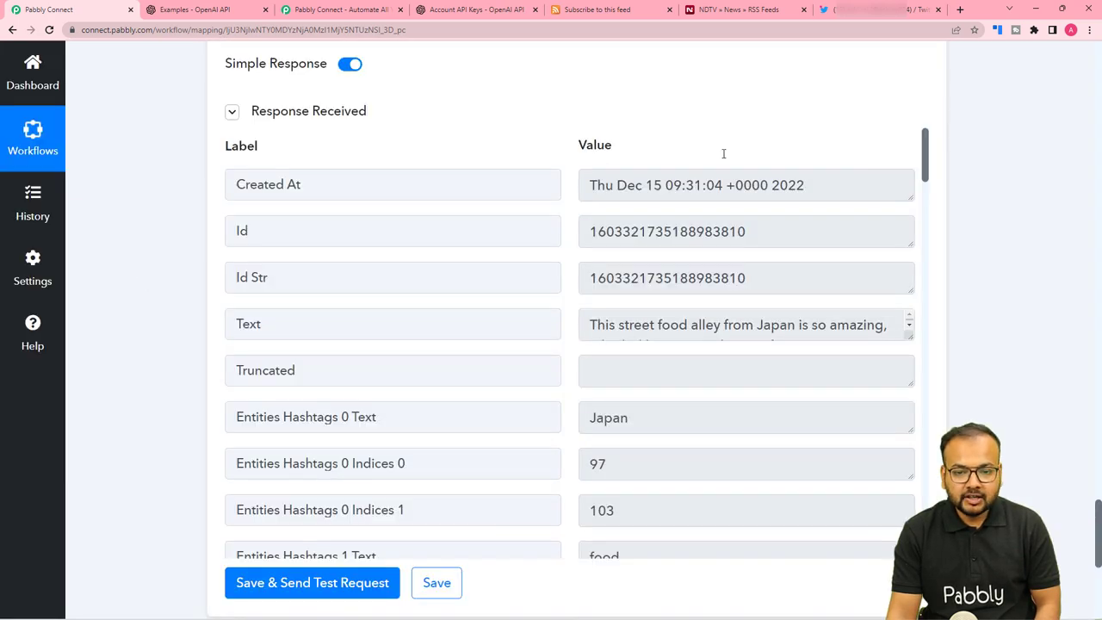
pyautogui.hotkey('ctrl', '9')
pyautogui.click(50, 30)
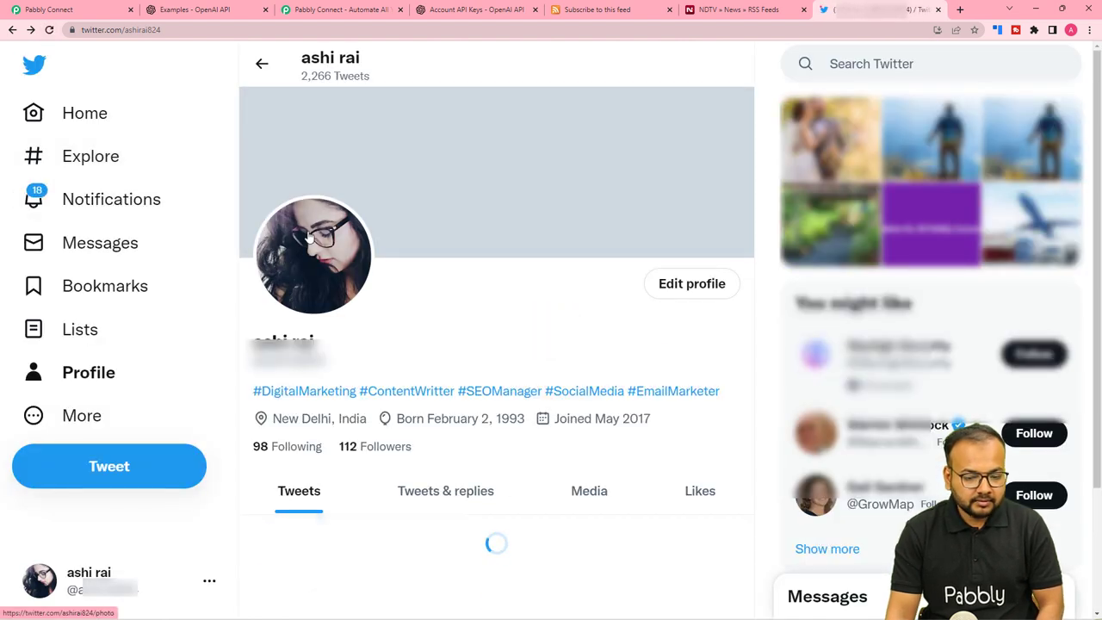
# Scroll to the newest tweet showing #Japan #food and the NDTV preview card.
pyautogui.scroll(-4, 308, 238)
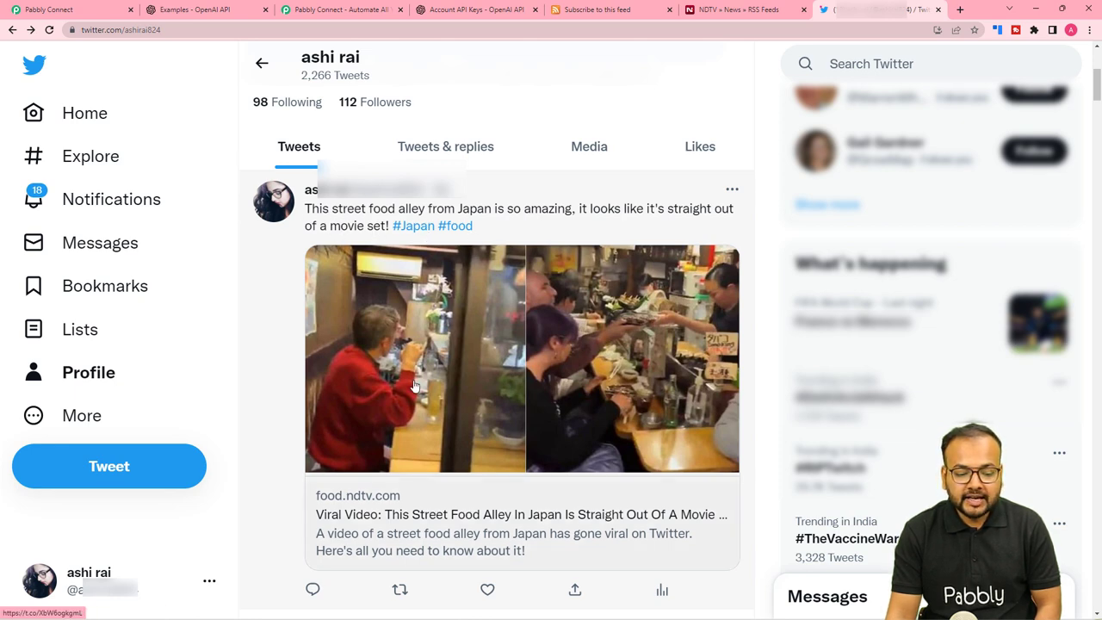
pyautogui.scroll(-1, 418, 379)
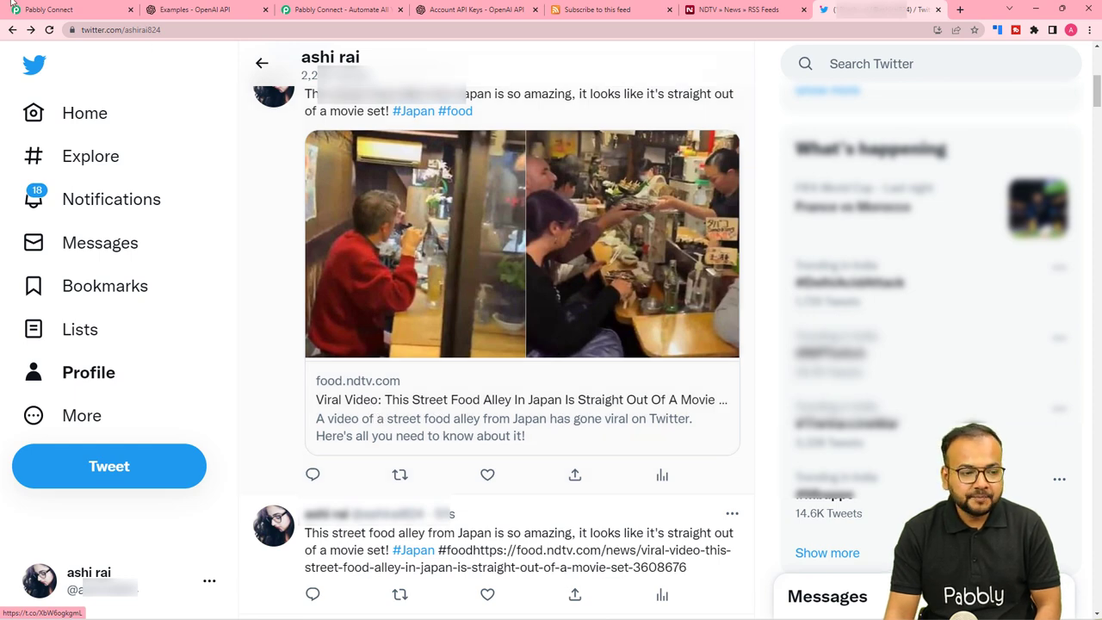
pyautogui.click(76, 8)
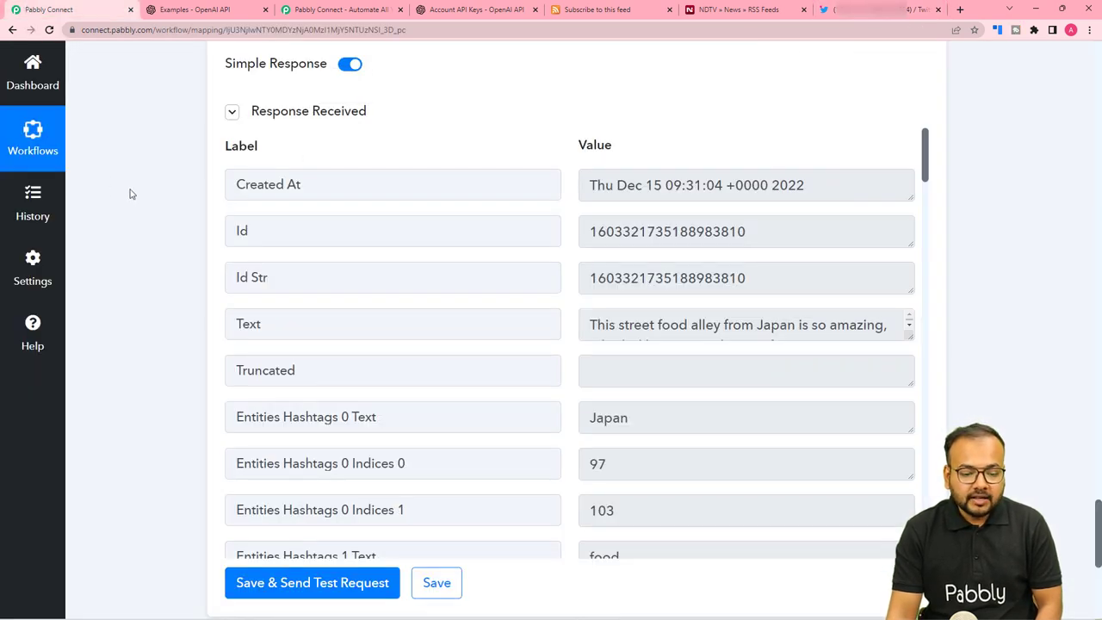
# Compare with Twitter, then resend the test tweet and view error 187 'Status is a duplicate.'.
pyautogui.scroll(-2, 132, 207)
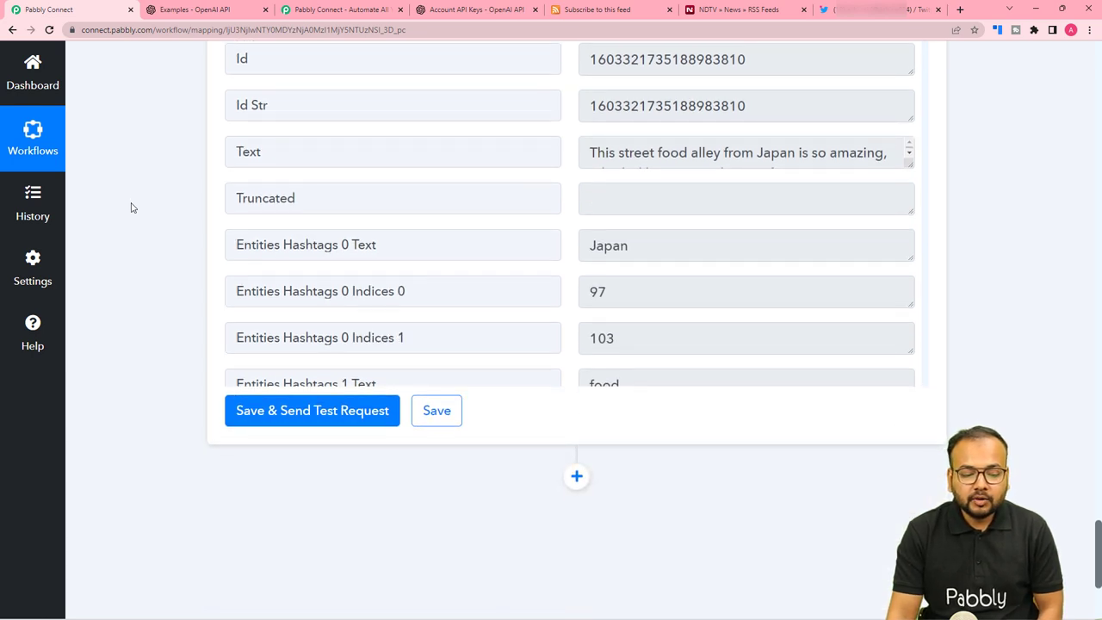
pyautogui.click(266, 417)
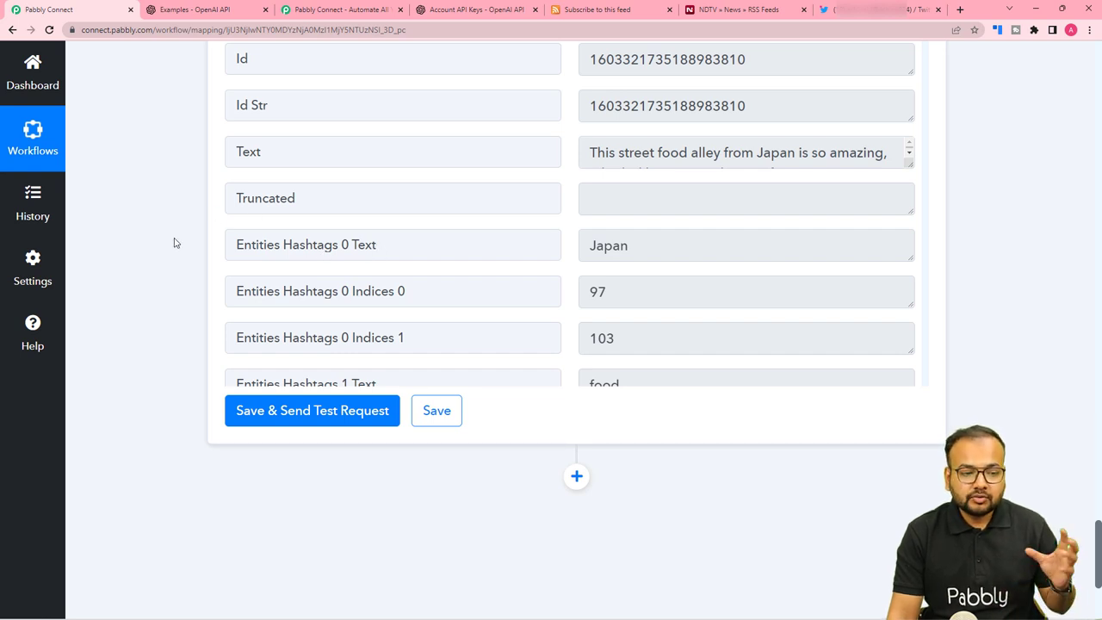
pyautogui.scroll(2, 178, 267)
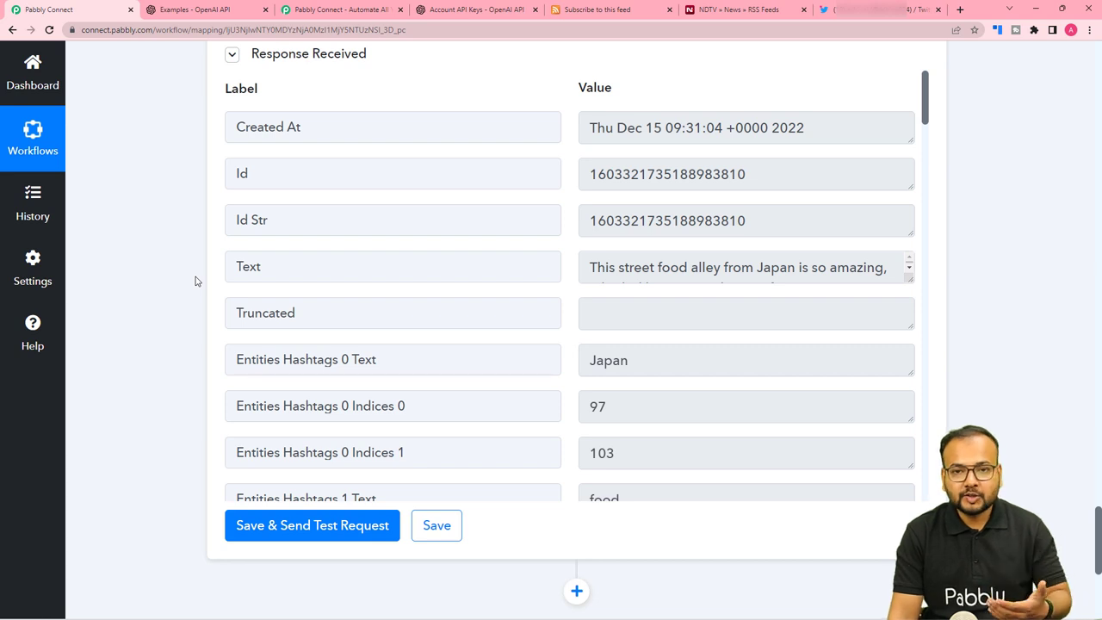
pyautogui.click(848, 10)
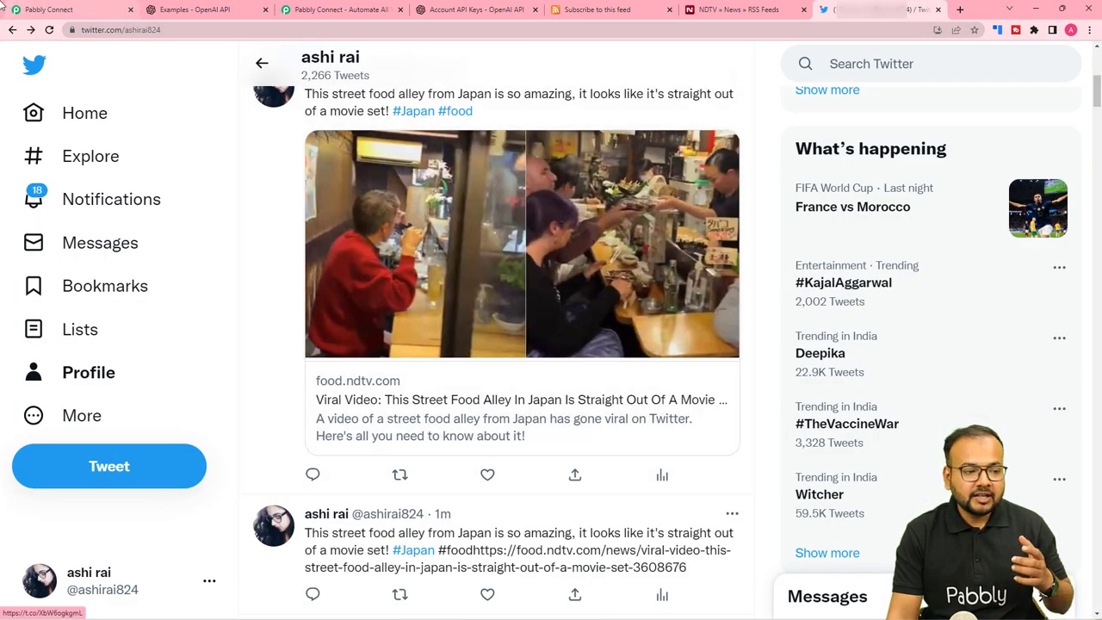
pyautogui.click(30, 9)
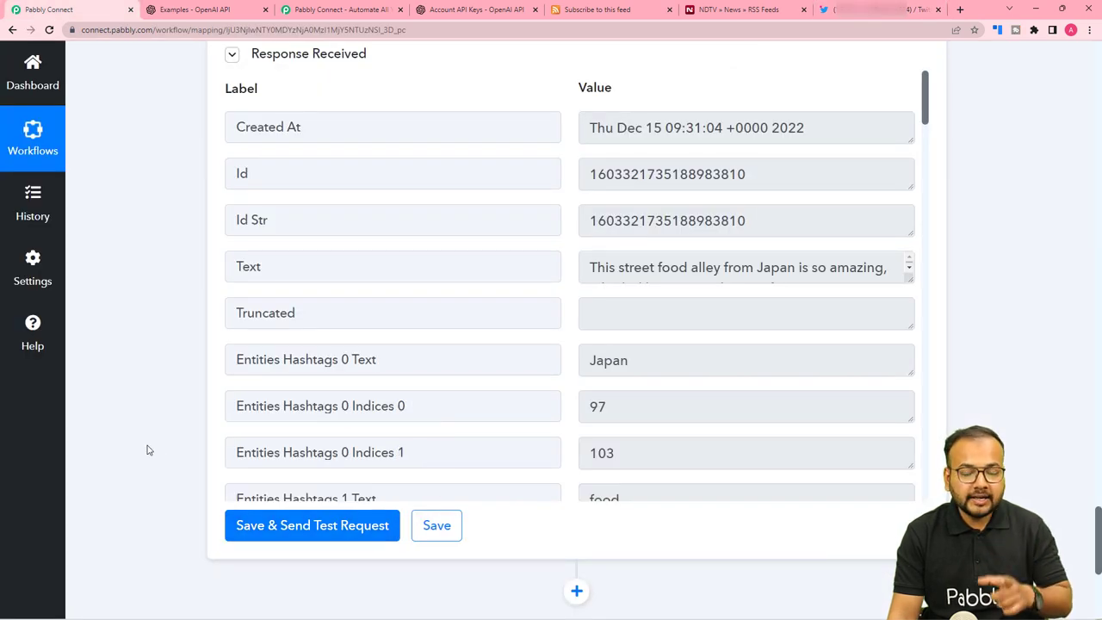
pyautogui.scroll(-1, 198, 508)
pyautogui.click(237, 470)
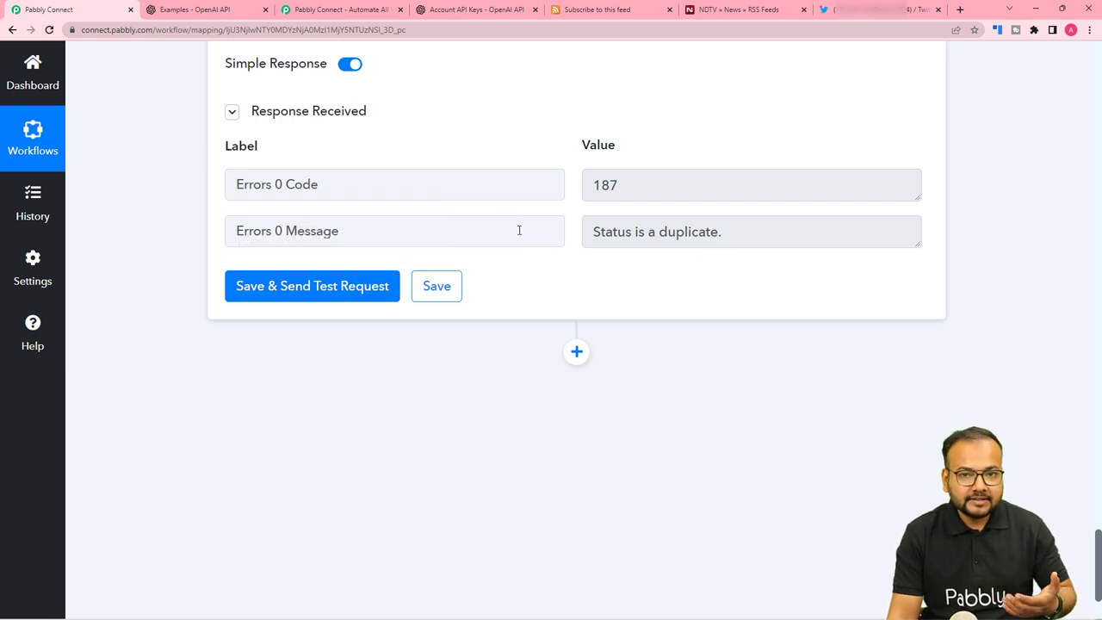
pyautogui.scroll(-2, 526, 238)
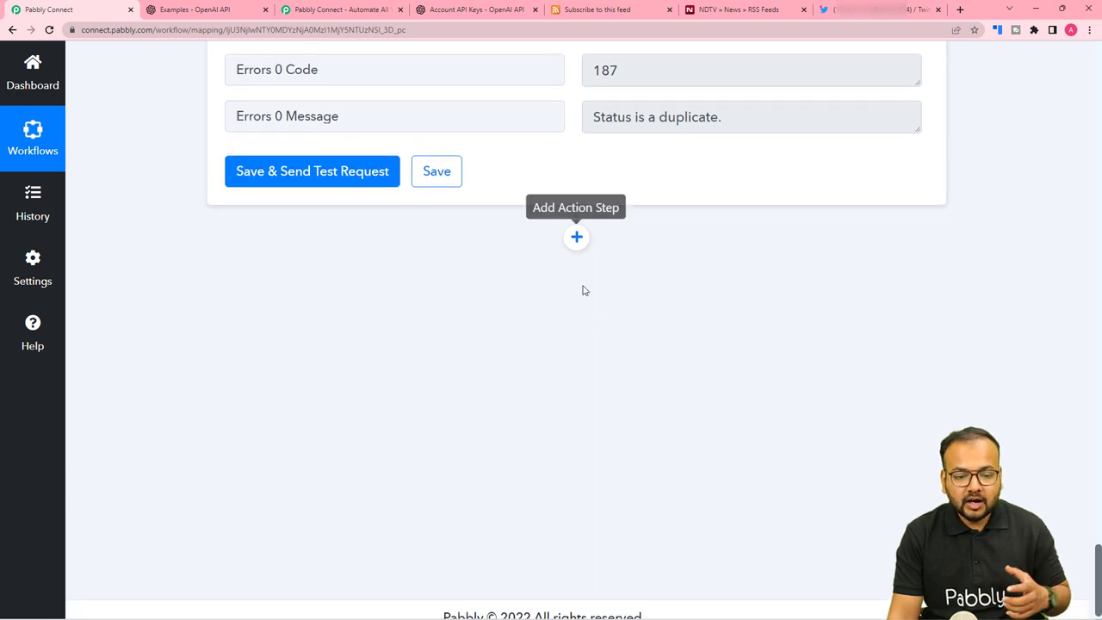
pyautogui.click(577, 238)
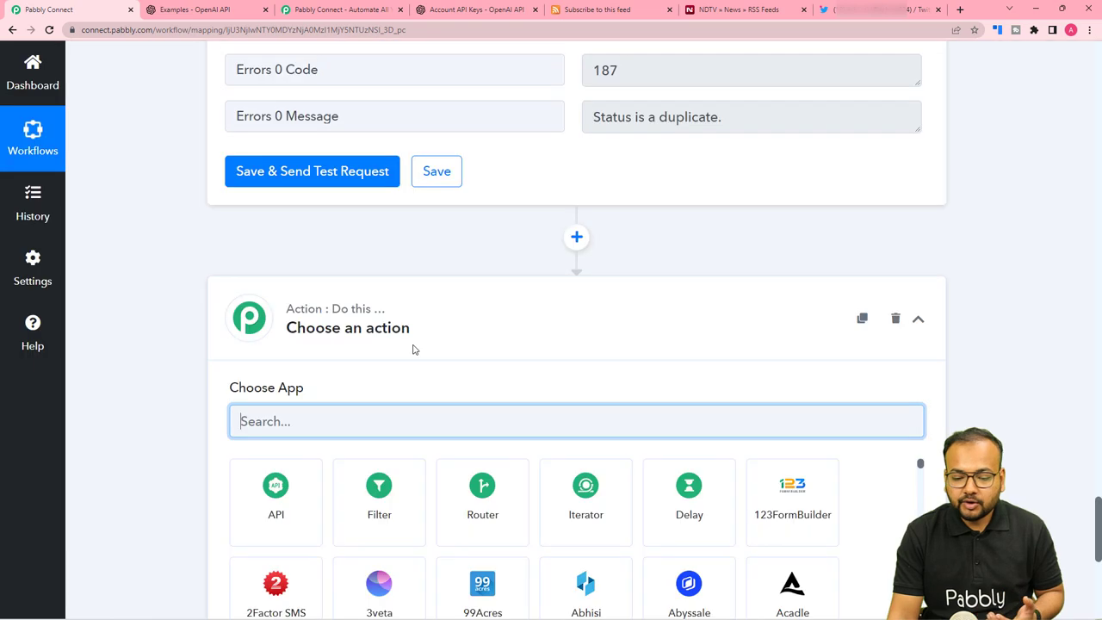
pyautogui.scroll(-2, 414, 351)
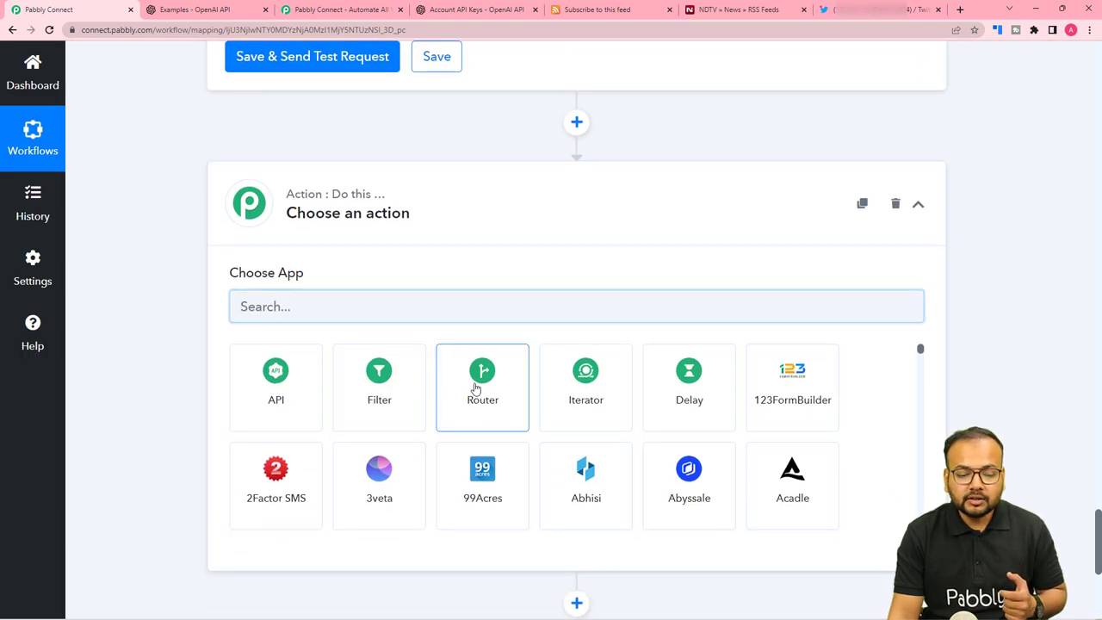
pyautogui.click(477, 389)
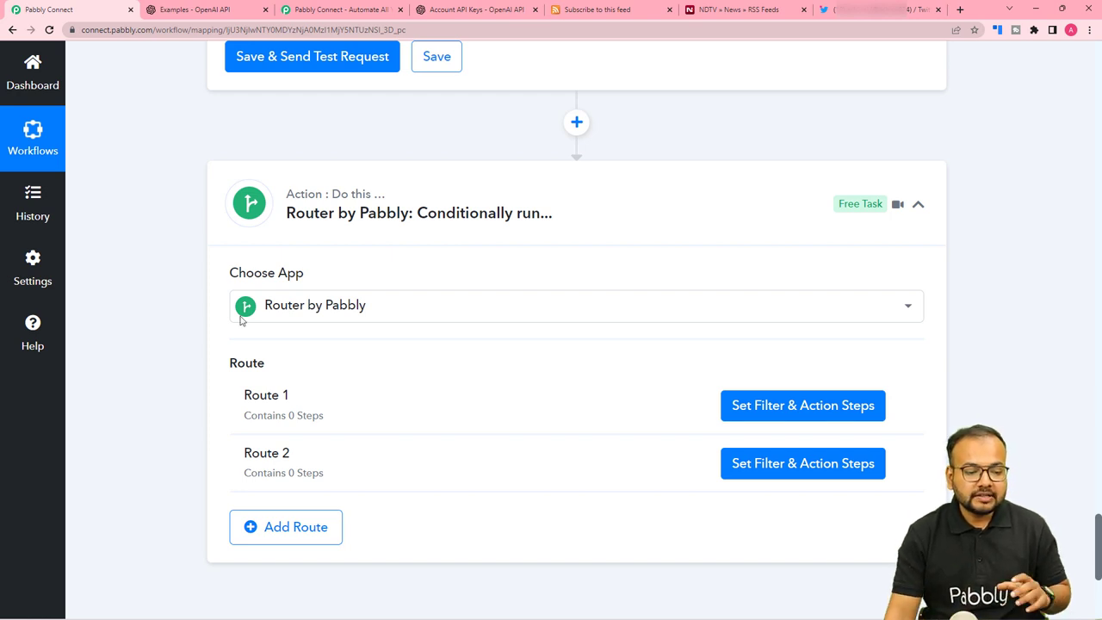
pyautogui.scroll(-2, 256, 322)
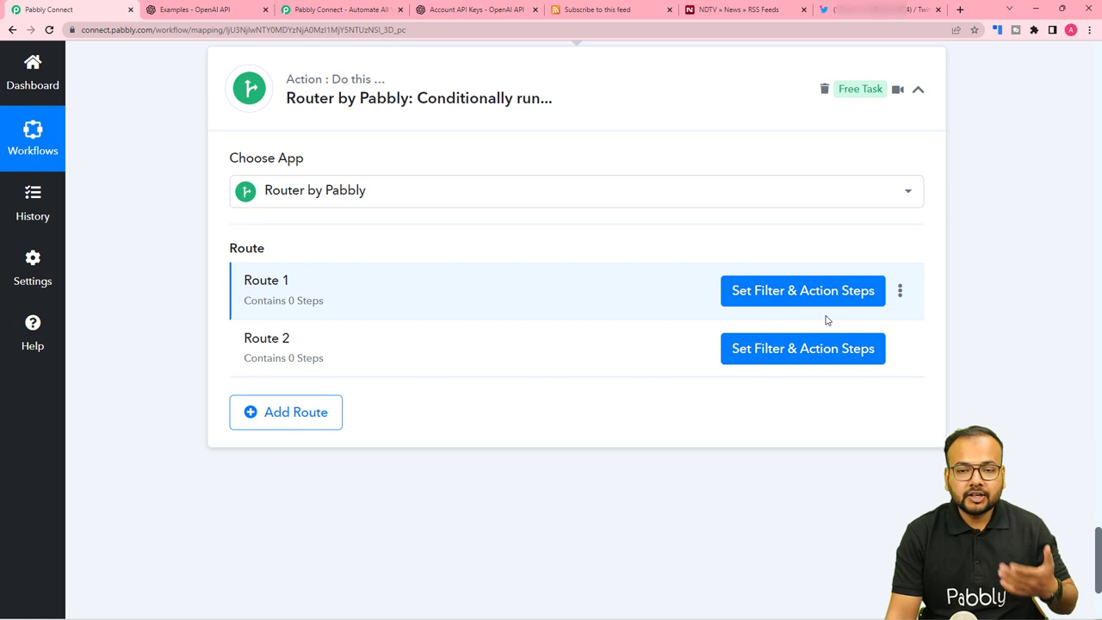
pyautogui.scroll(1, 665, 341)
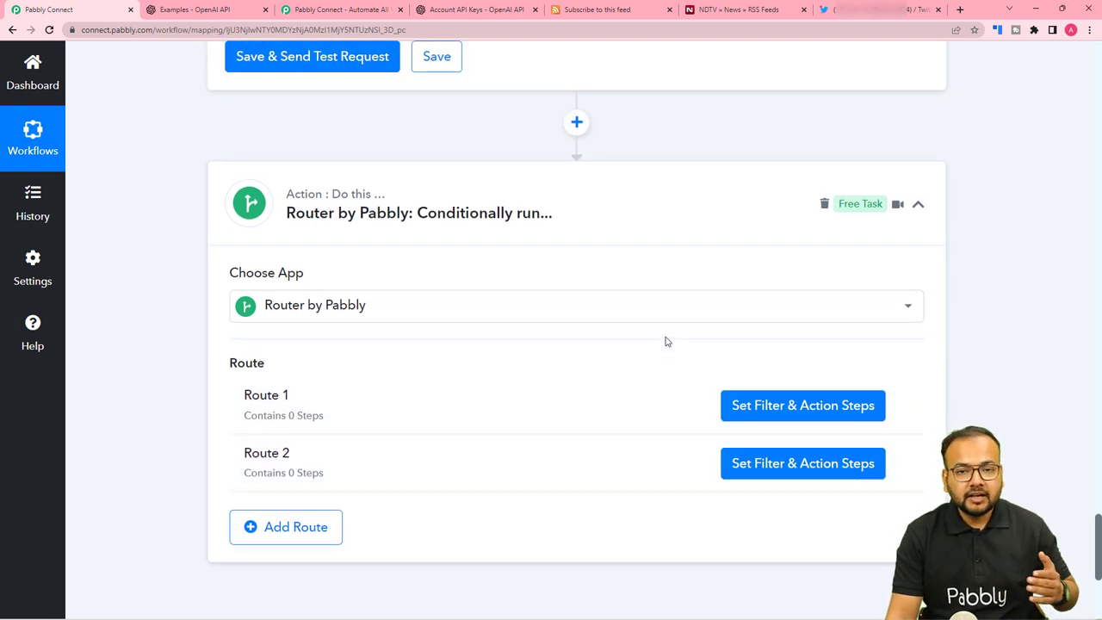
pyautogui.scroll(2, 668, 341)
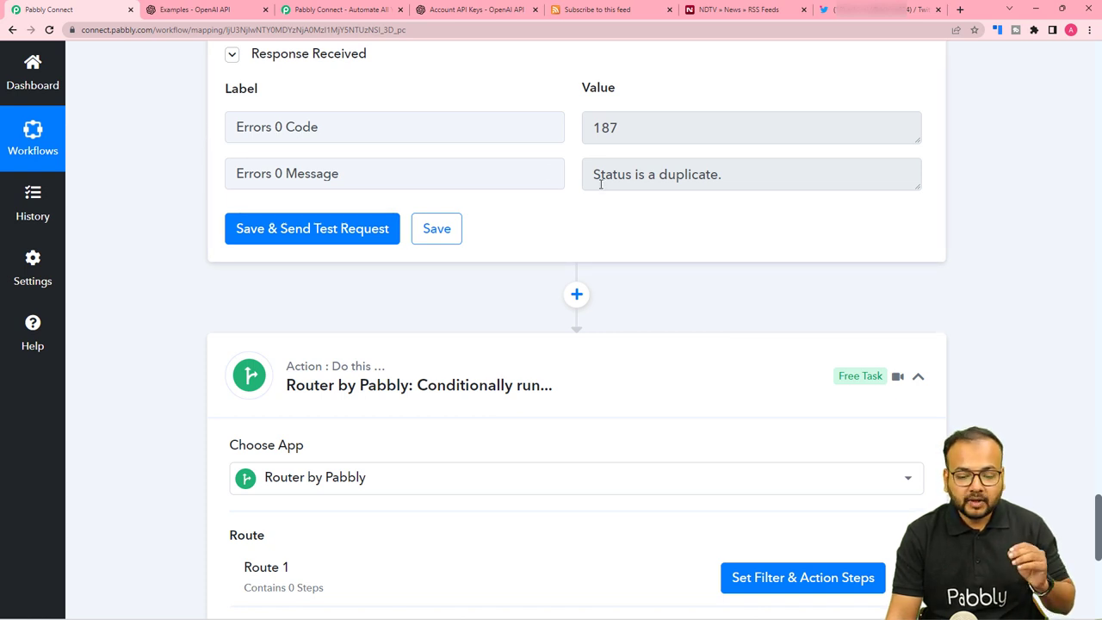
pyautogui.scroll(-3, 601, 183)
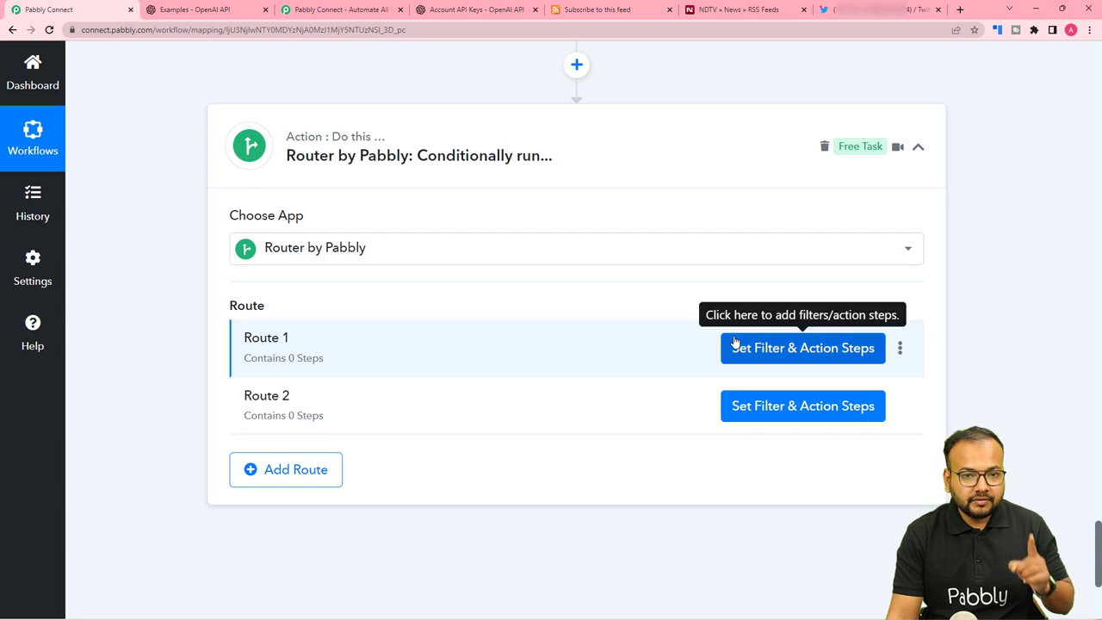
# Set Route 1's filter label to 3. Errors 0 Code with Filter Type Exists.
pyautogui.click(754, 348)
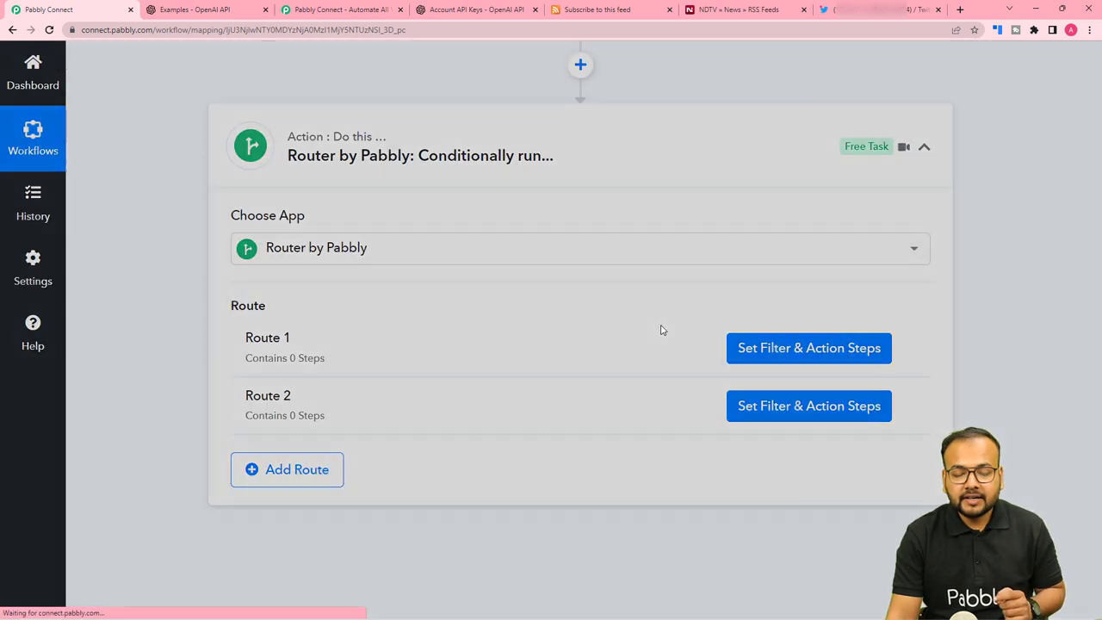
pyautogui.scroll(-2, 680, 293)
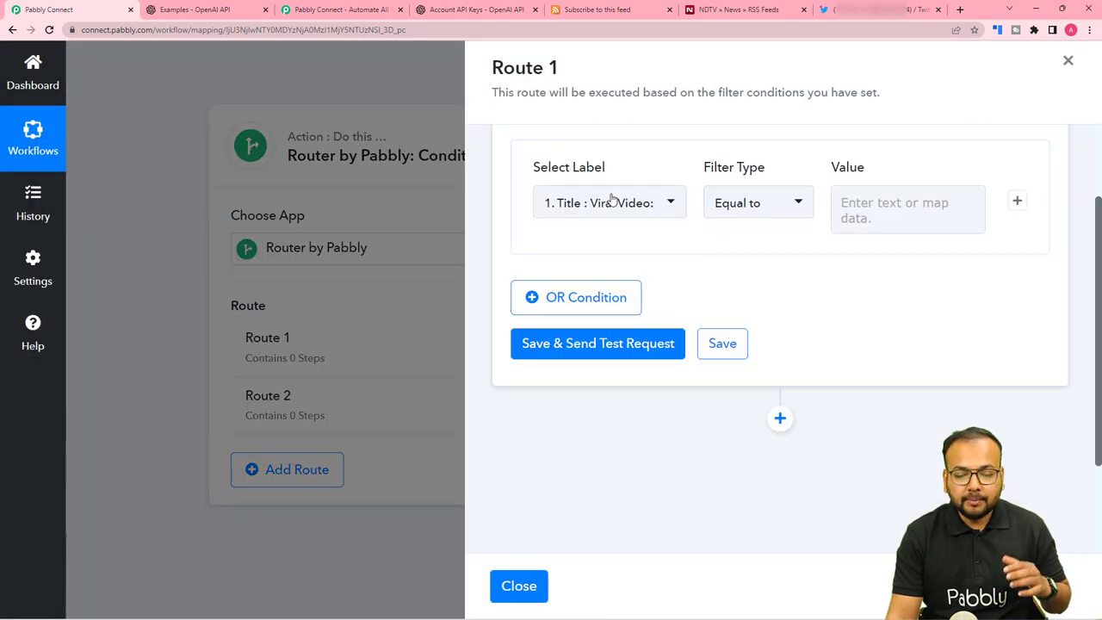
pyautogui.scroll(2, 720, 279)
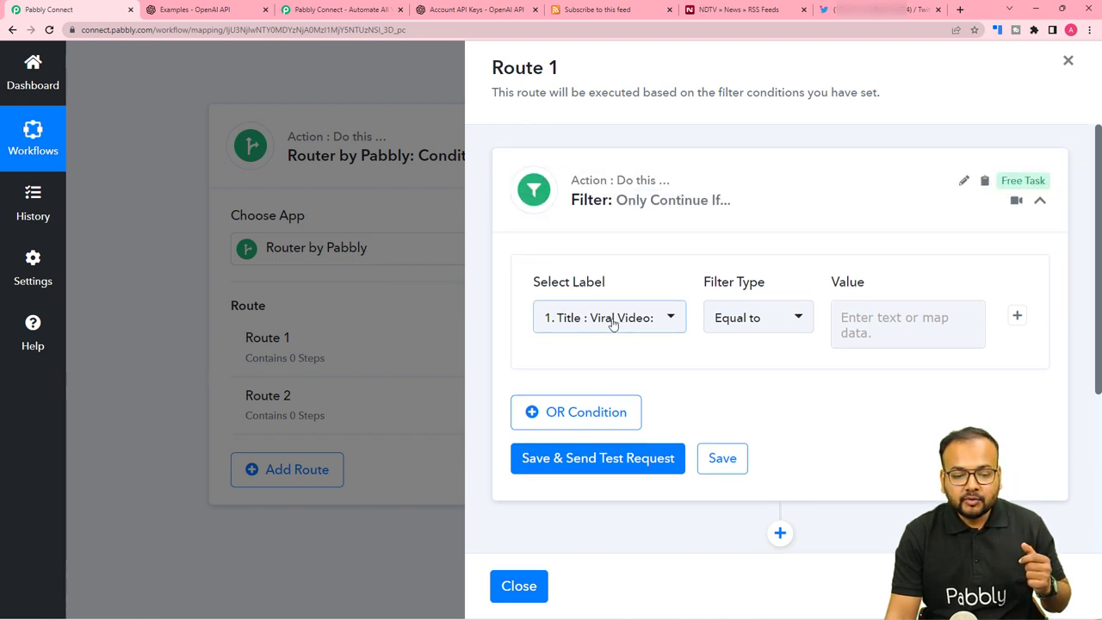
pyautogui.click(567, 319)
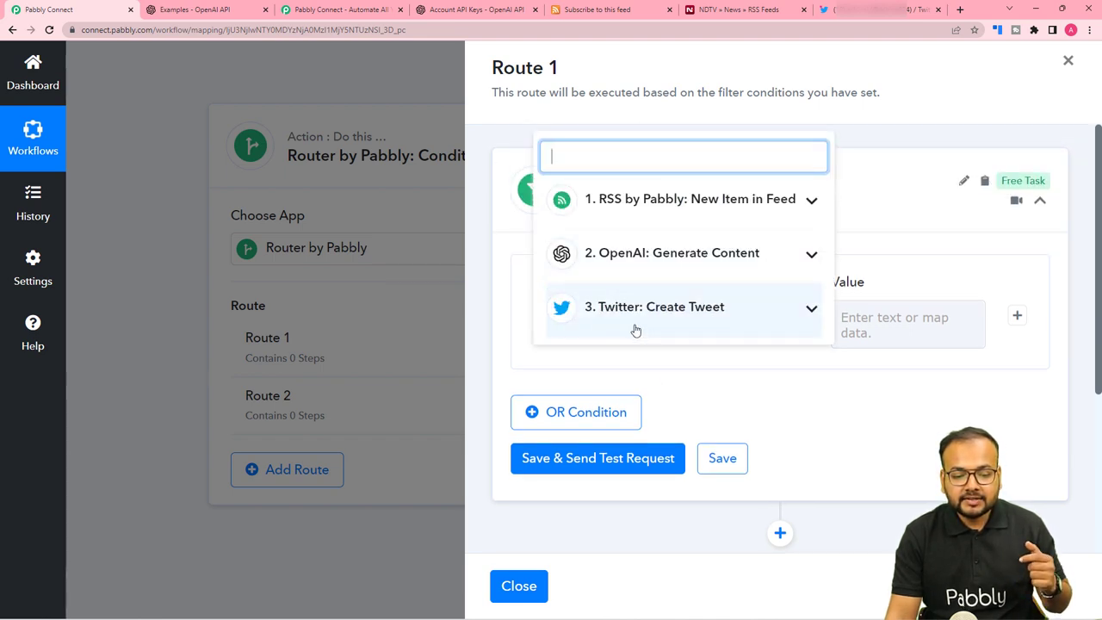
pyautogui.click(629, 325)
pyautogui.scroll(-1, 613, 344)
pyautogui.click(606, 312)
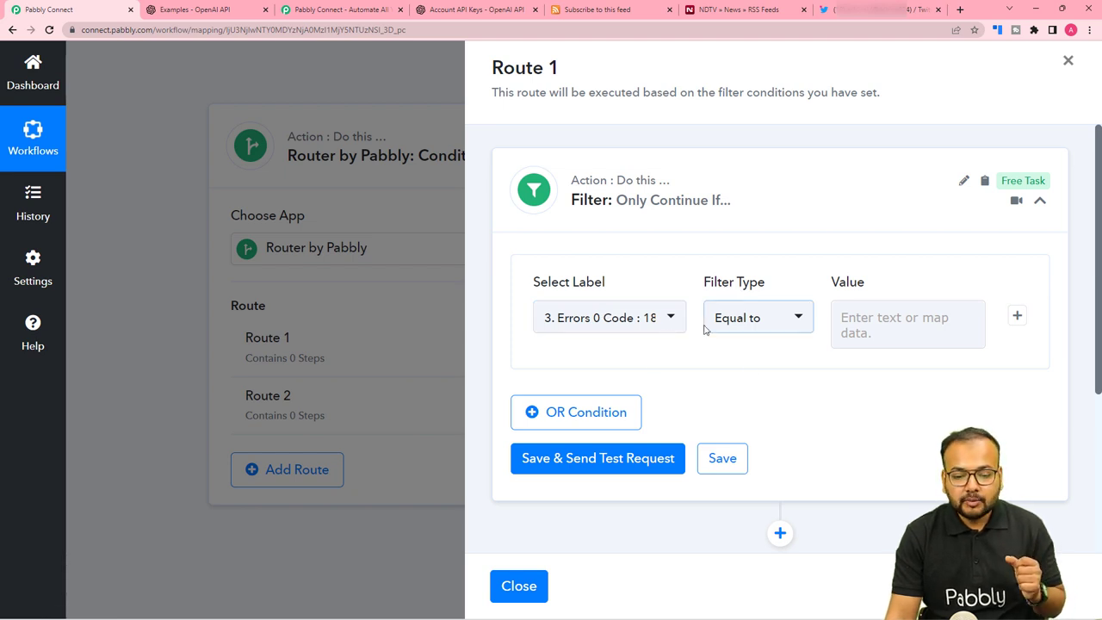
pyautogui.click(753, 328)
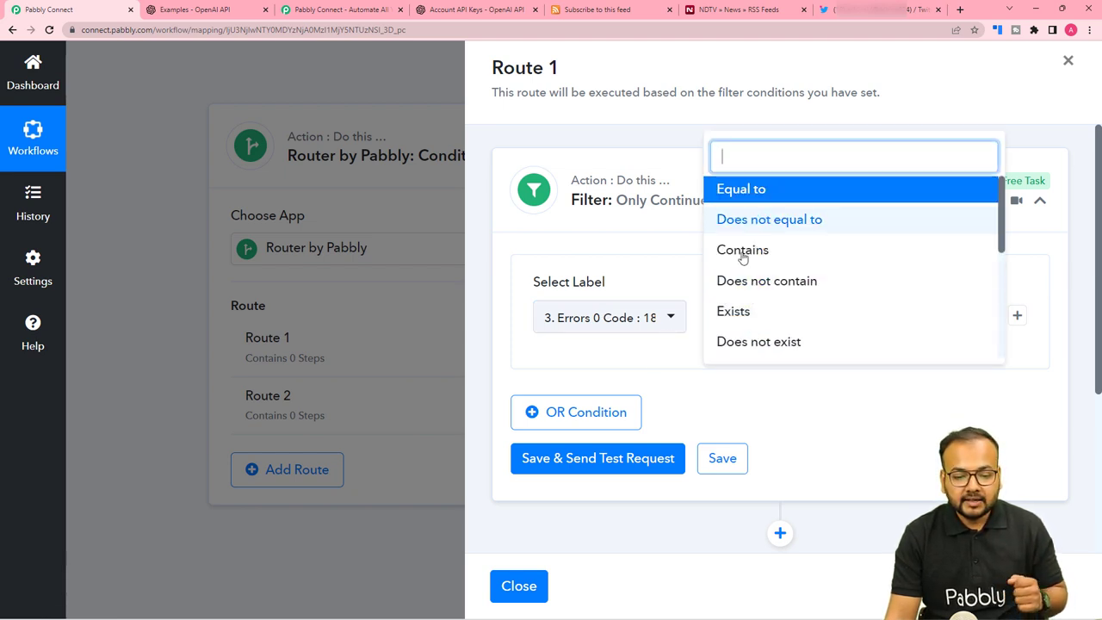
pyautogui.click(733, 317)
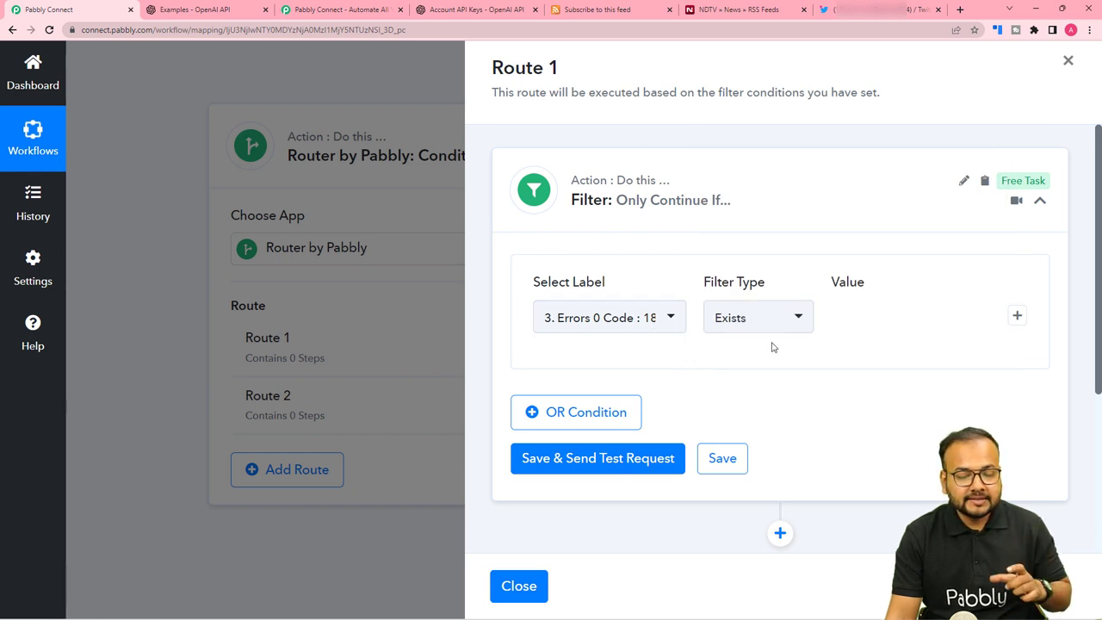
# Save the filter and run its test, which returns 'Condition is true'.
pyautogui.scroll(-2, 772, 347)
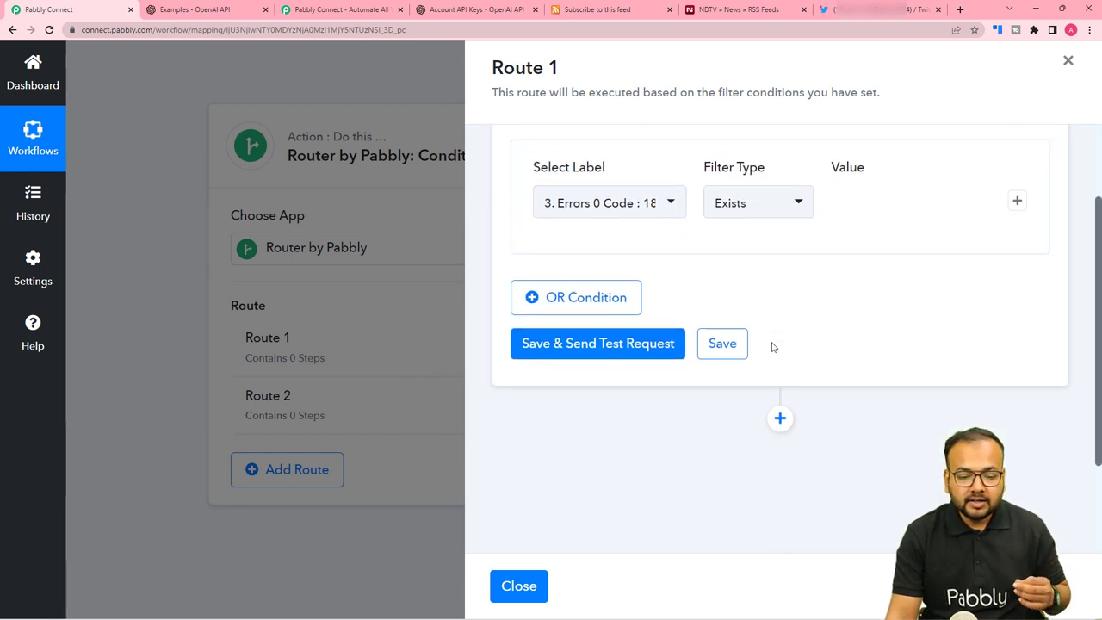
pyautogui.click(586, 355)
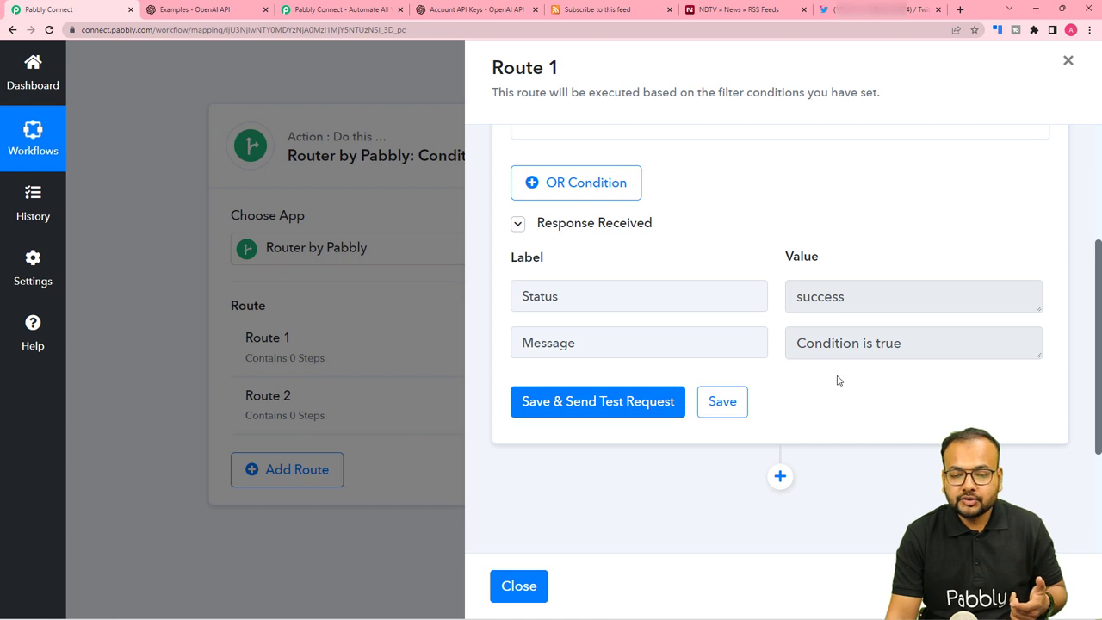
pyautogui.scroll(-1, 838, 380)
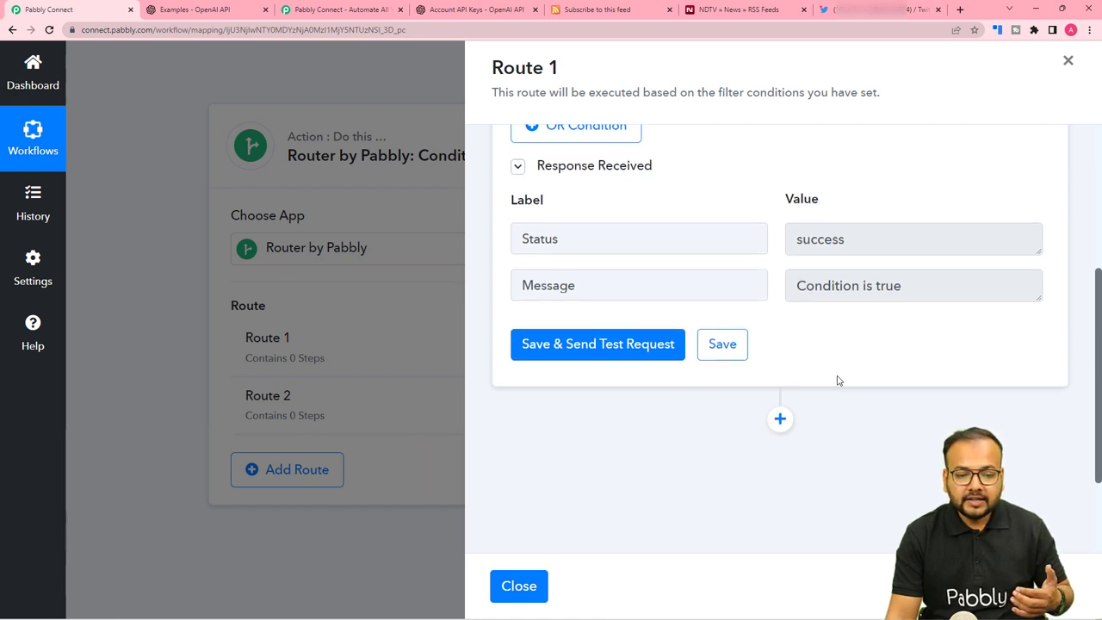
pyautogui.scroll(-2, 838, 380)
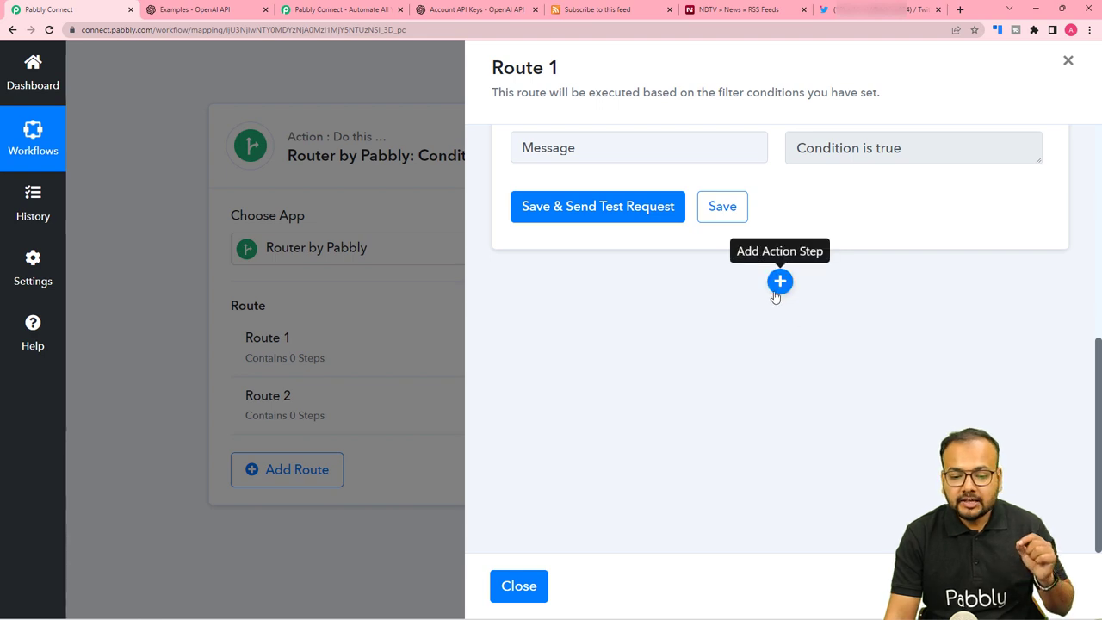
# Add a Gmail action step to Route 1 with the Send Email event.
pyautogui.click(781, 282)
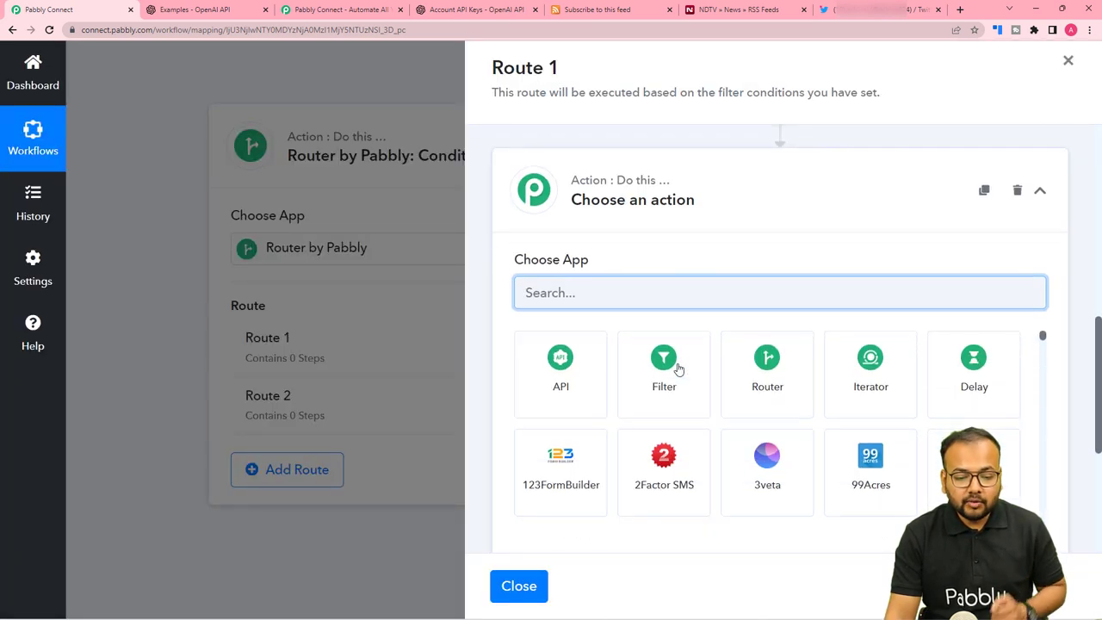
pyautogui.write('gmail')
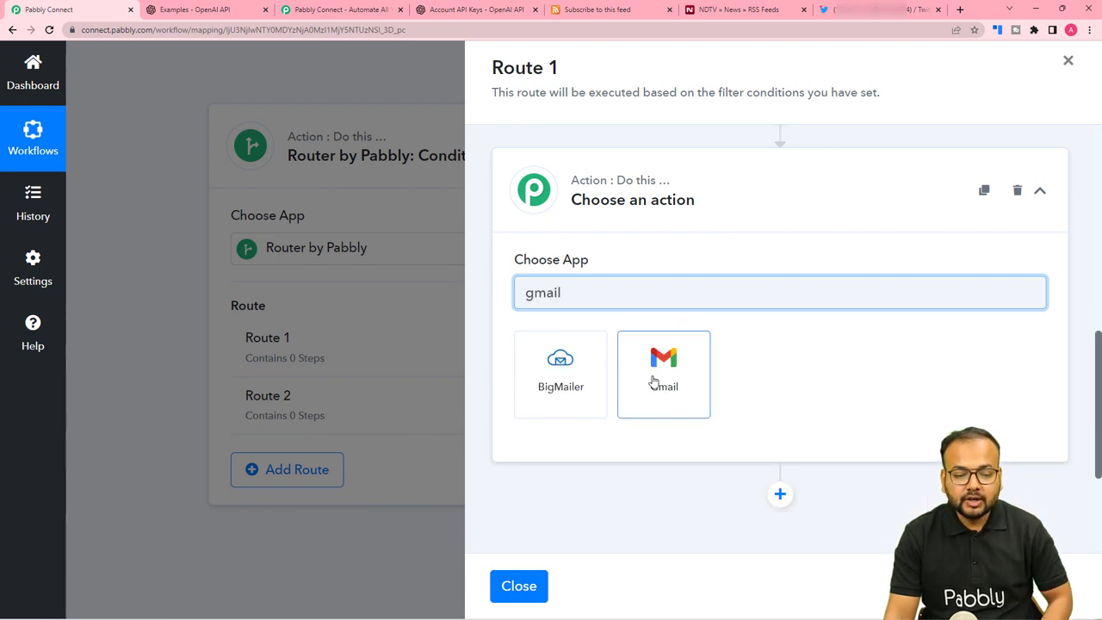
pyautogui.click(652, 381)
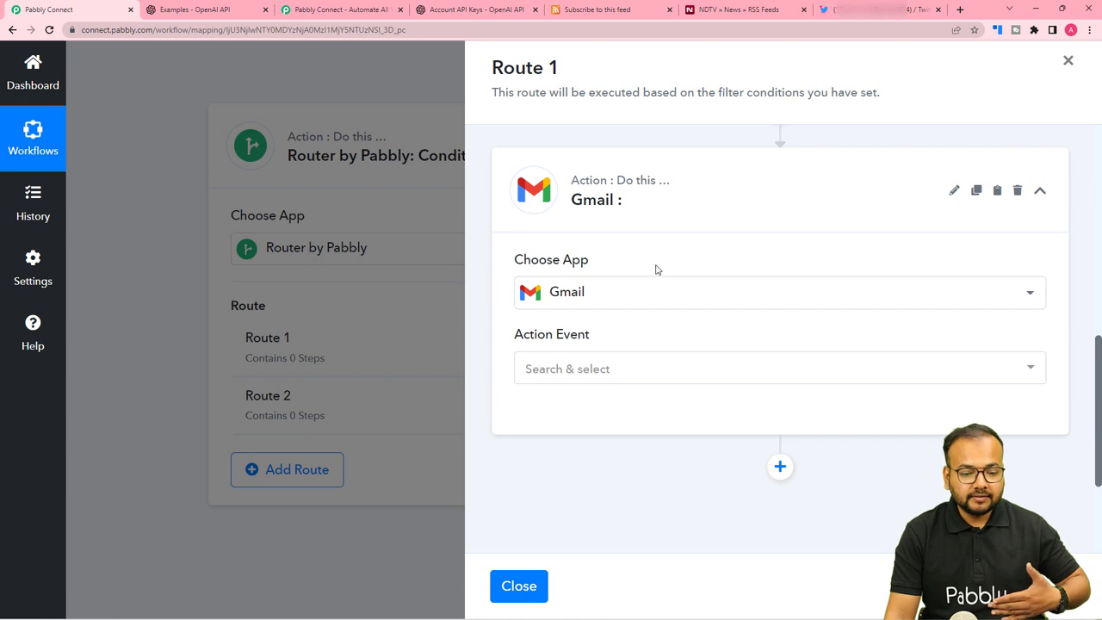
pyautogui.click(592, 308)
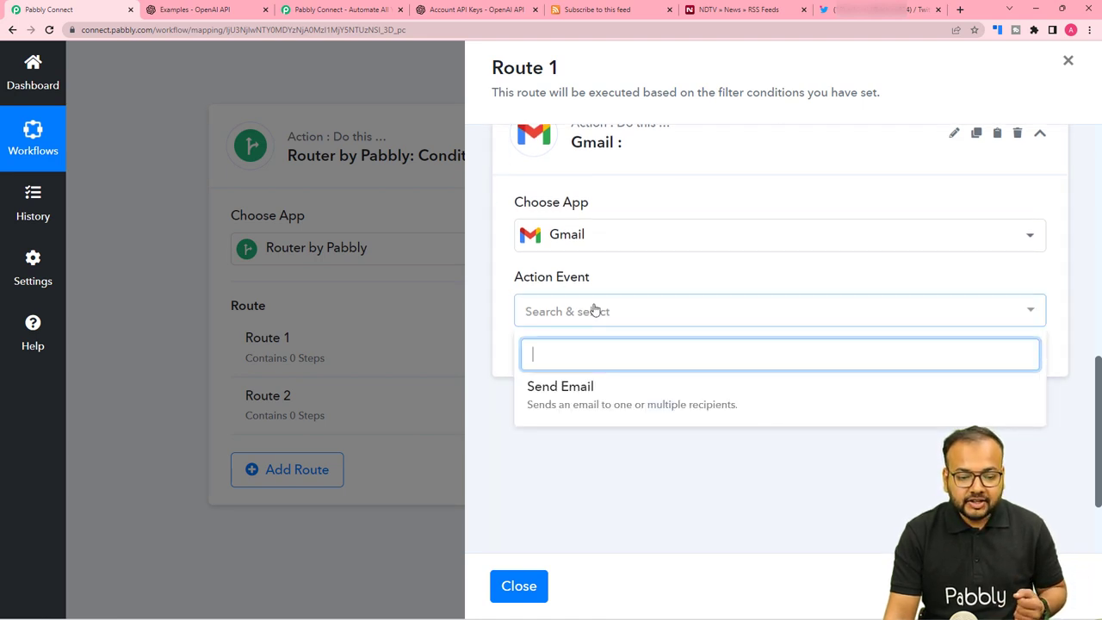
pyautogui.click(564, 399)
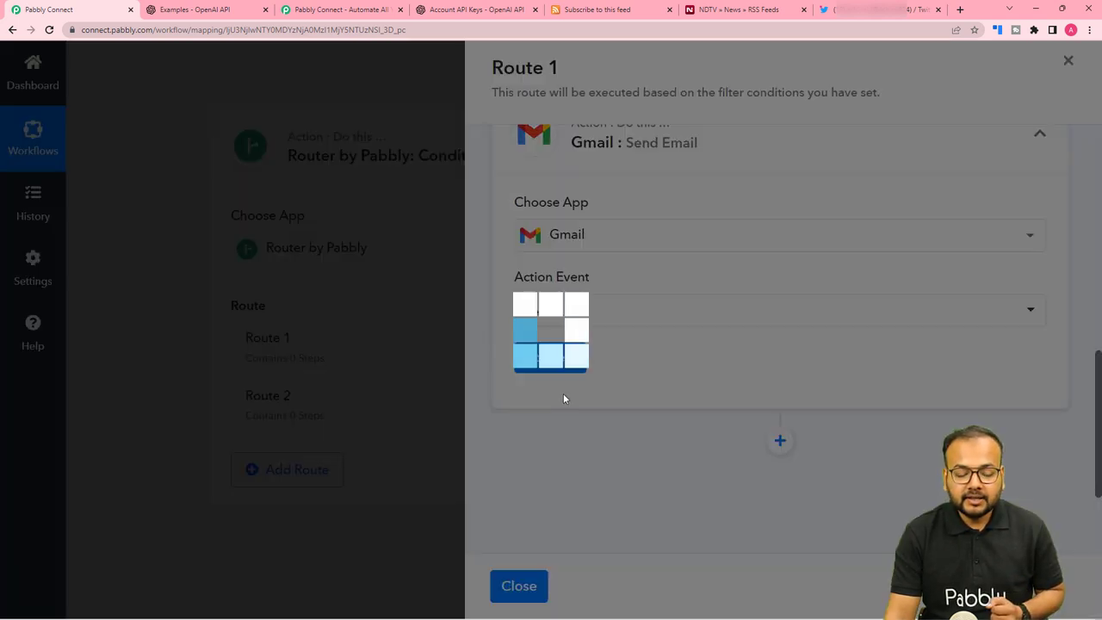
# Create a new Gmail connection by choosing the Google account and granting Pabbly Connect access.
pyautogui.click(557, 359)
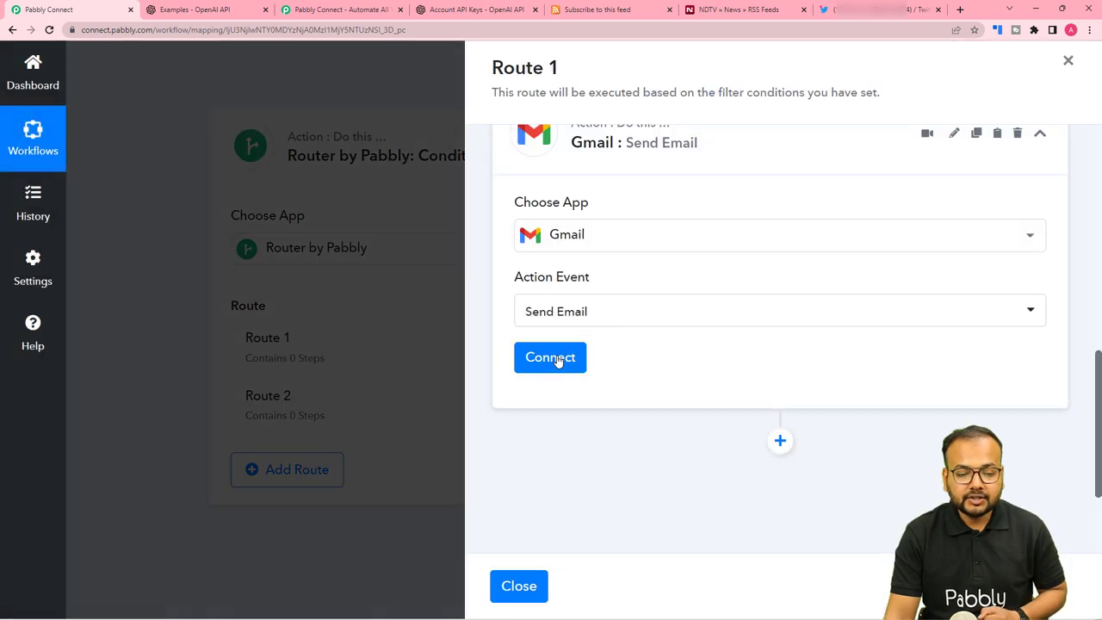
pyautogui.click(518, 222)
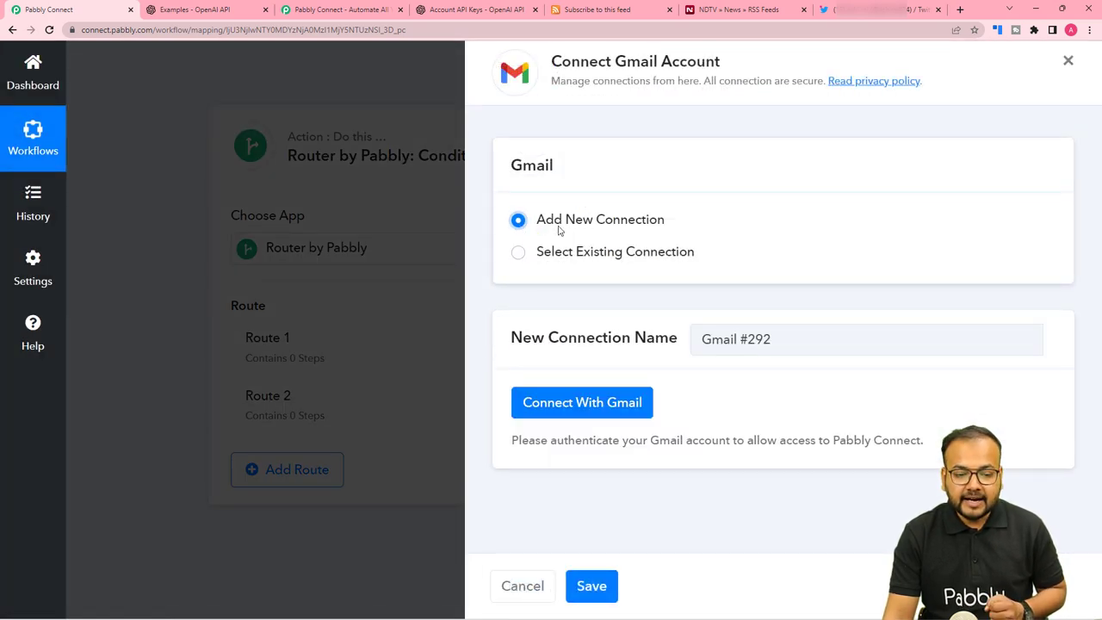
pyautogui.click(602, 411)
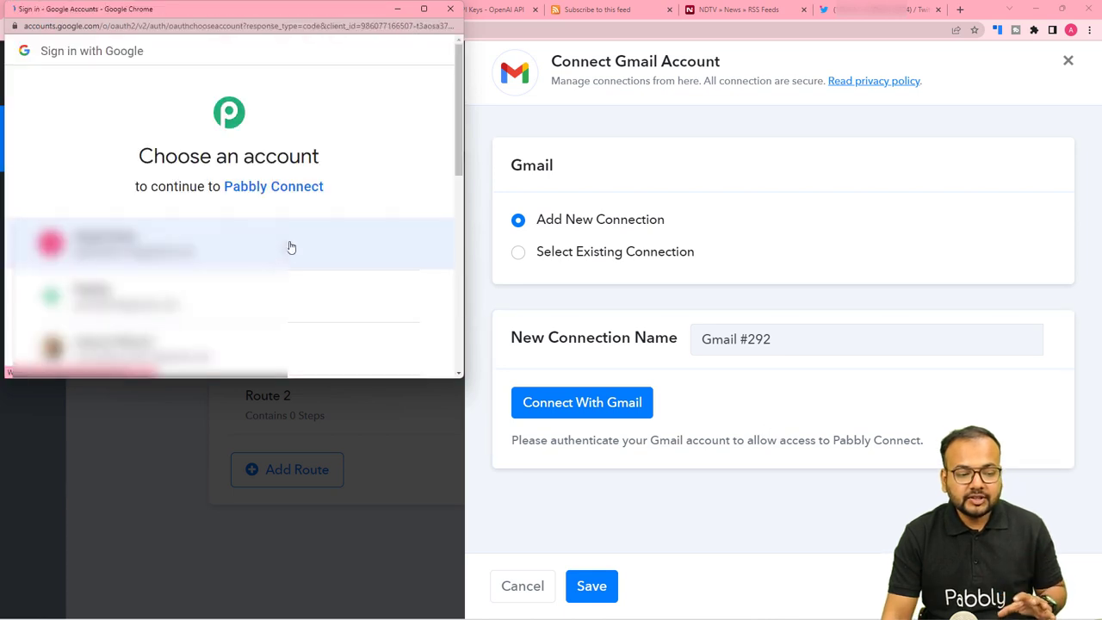
pyautogui.click(245, 302)
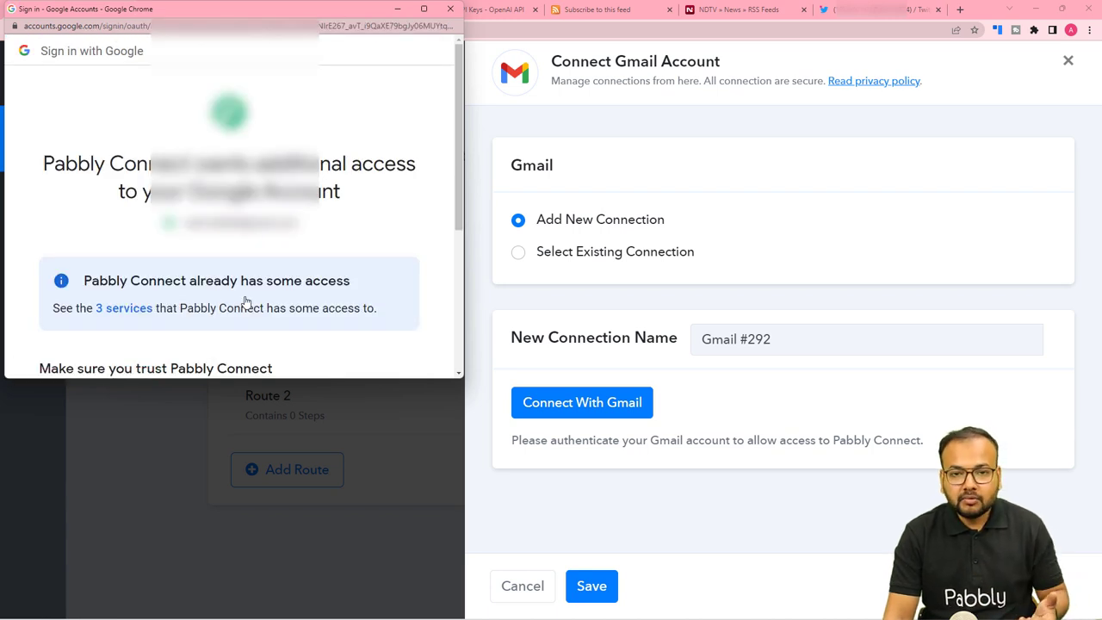
pyautogui.scroll(-3, 245, 302)
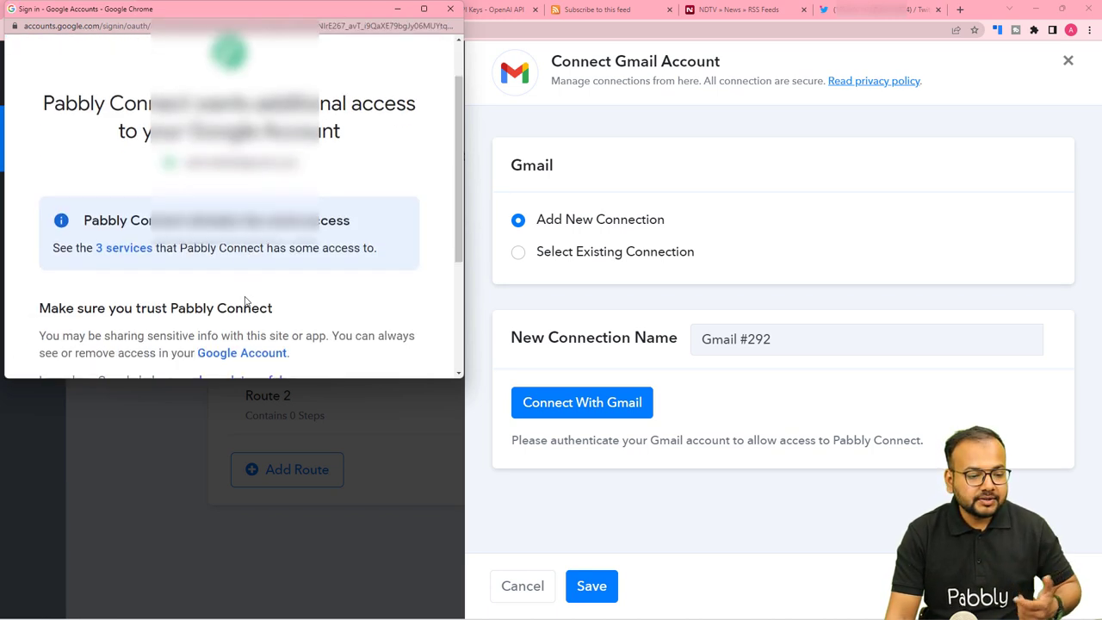
pyautogui.click(250, 302)
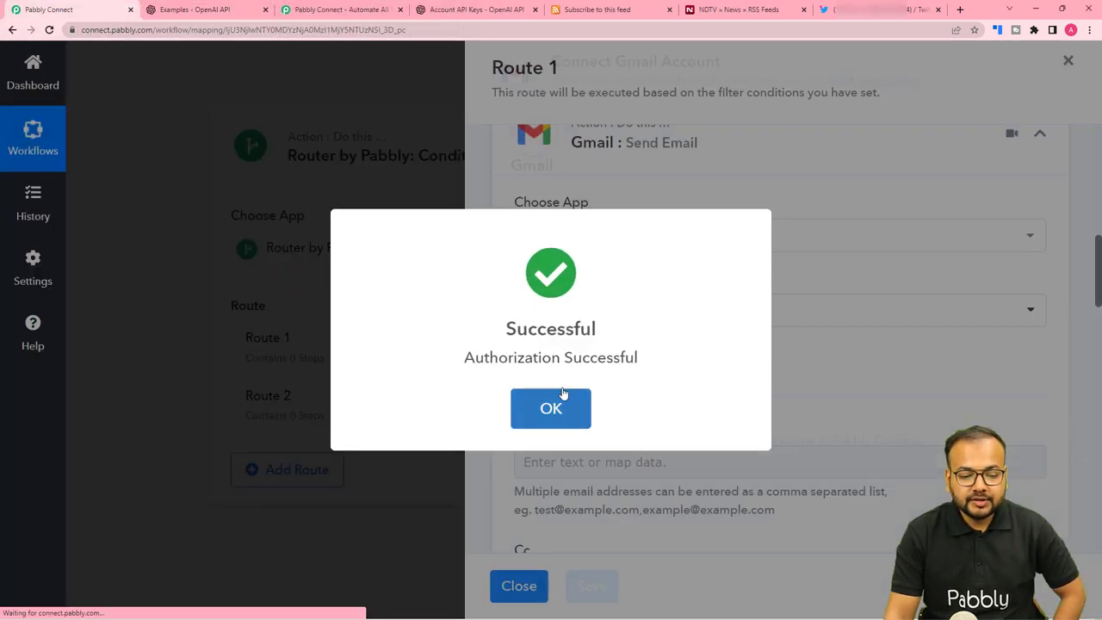
# Enter the demo recipient email address in the To field.
pyautogui.click(563, 393)
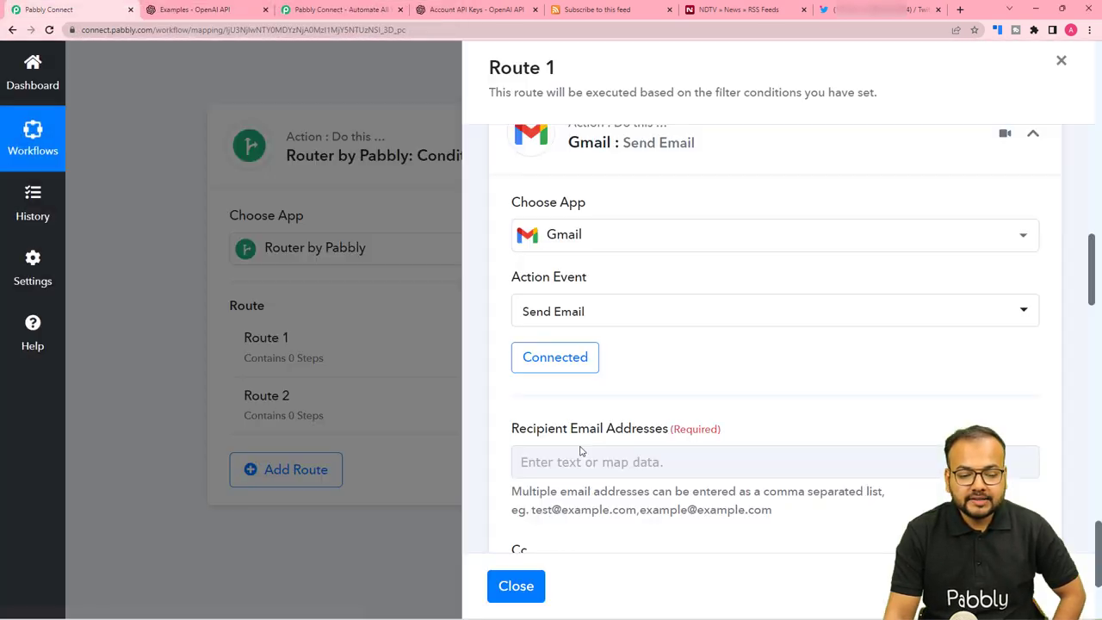
pyautogui.scroll(-1, 581, 450)
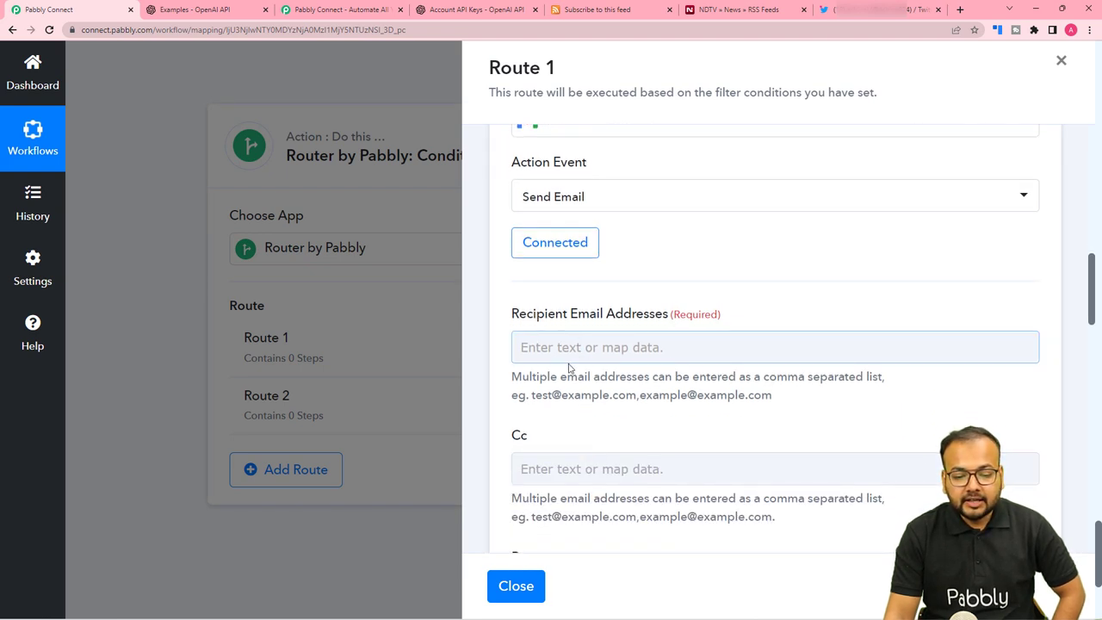
pyautogui.click(638, 344)
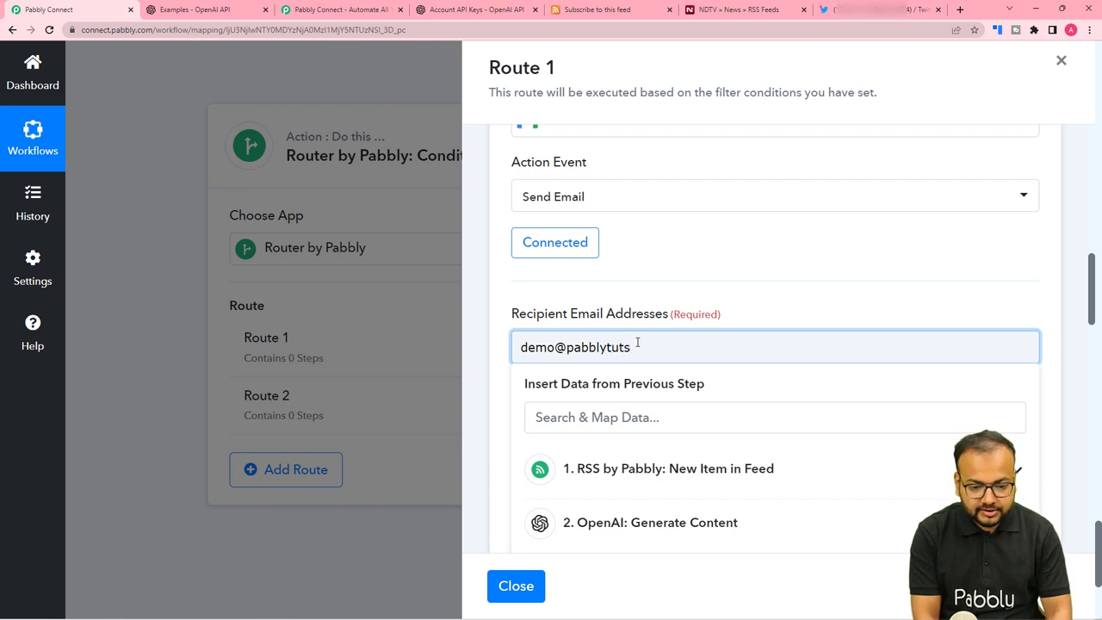
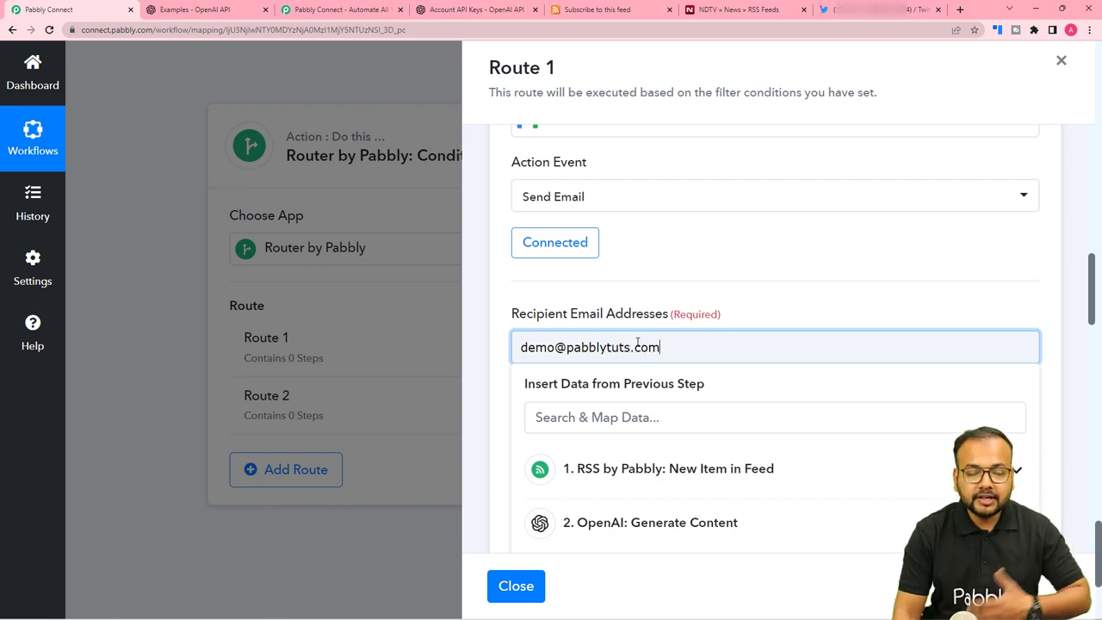
pyautogui.click(648, 333)
# Set the sender name to 'My Name' and the subject to 'Tweet Status Update'.
pyautogui.scroll(-2, 633, 362)
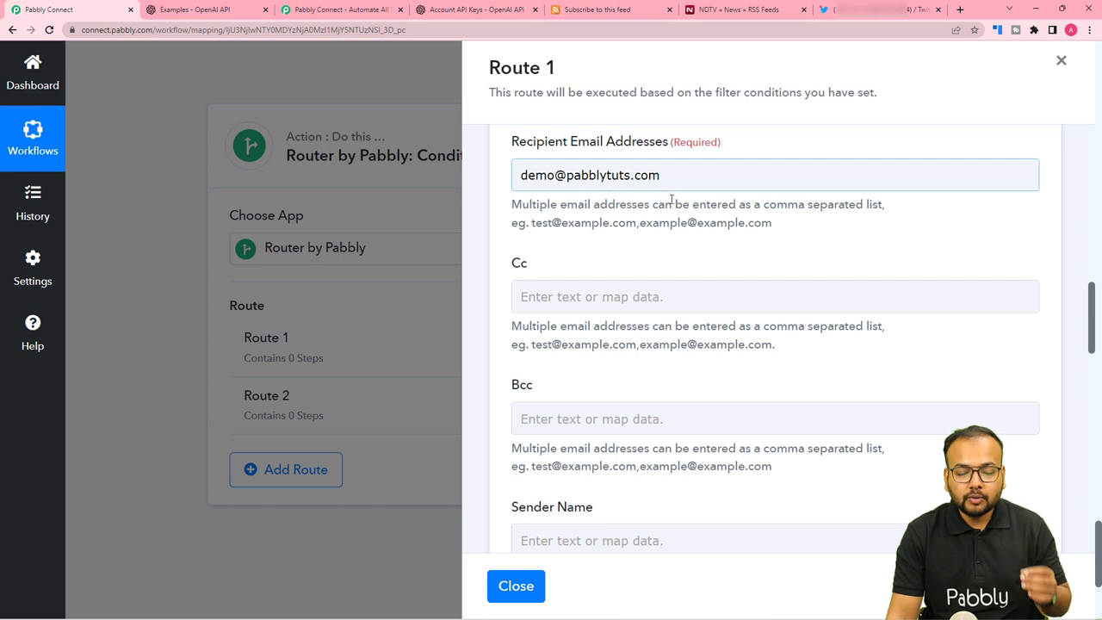
pyautogui.scroll(-3, 691, 211)
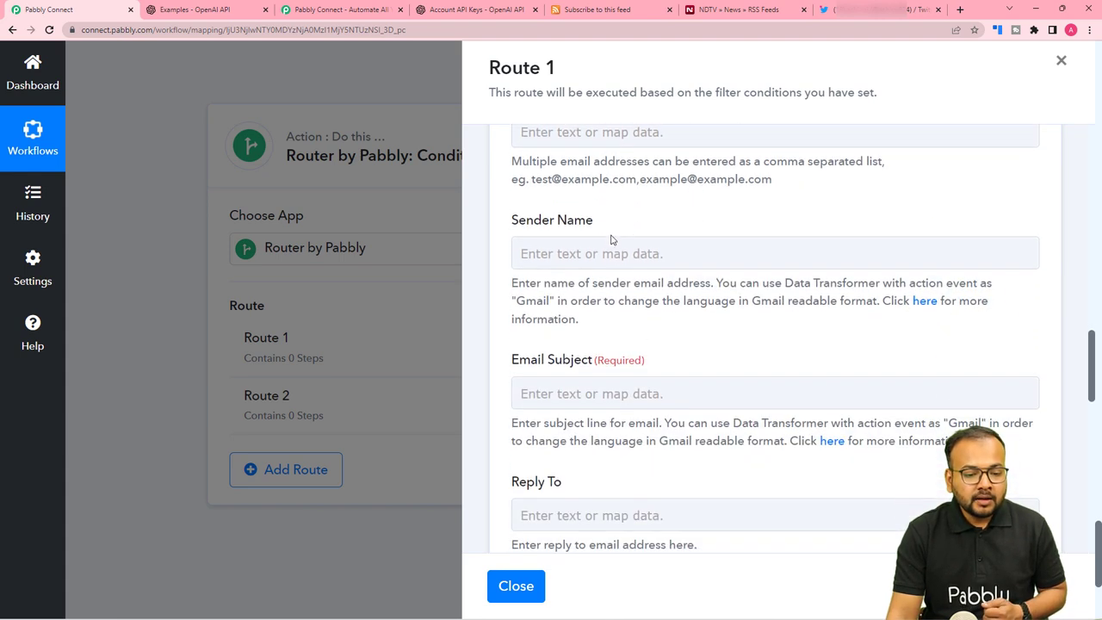
pyautogui.click(653, 255)
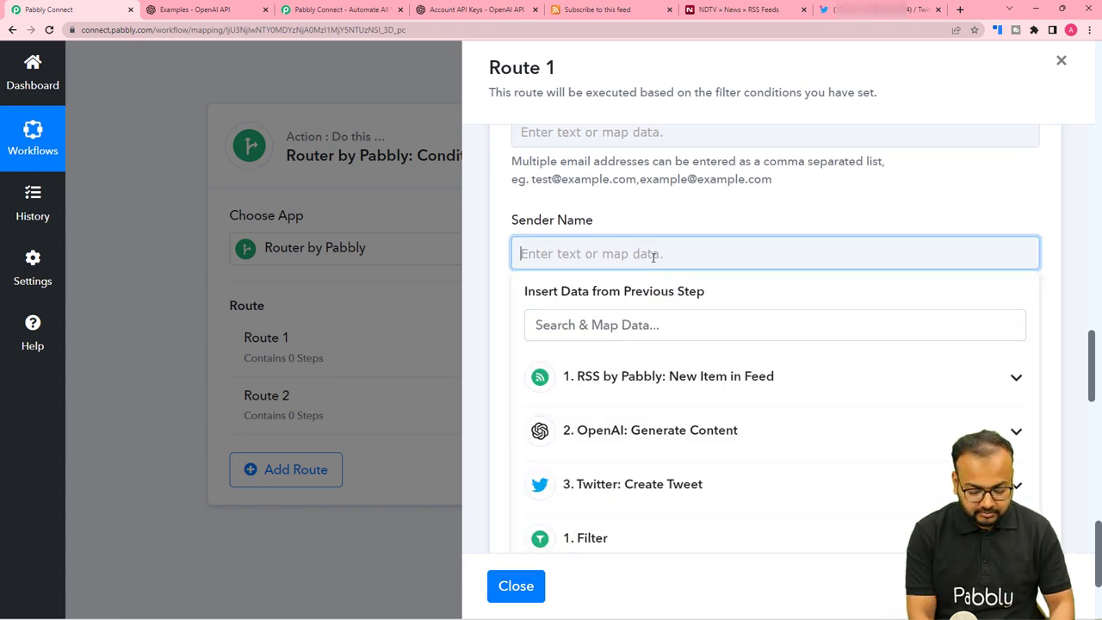
pyautogui.write('My ')
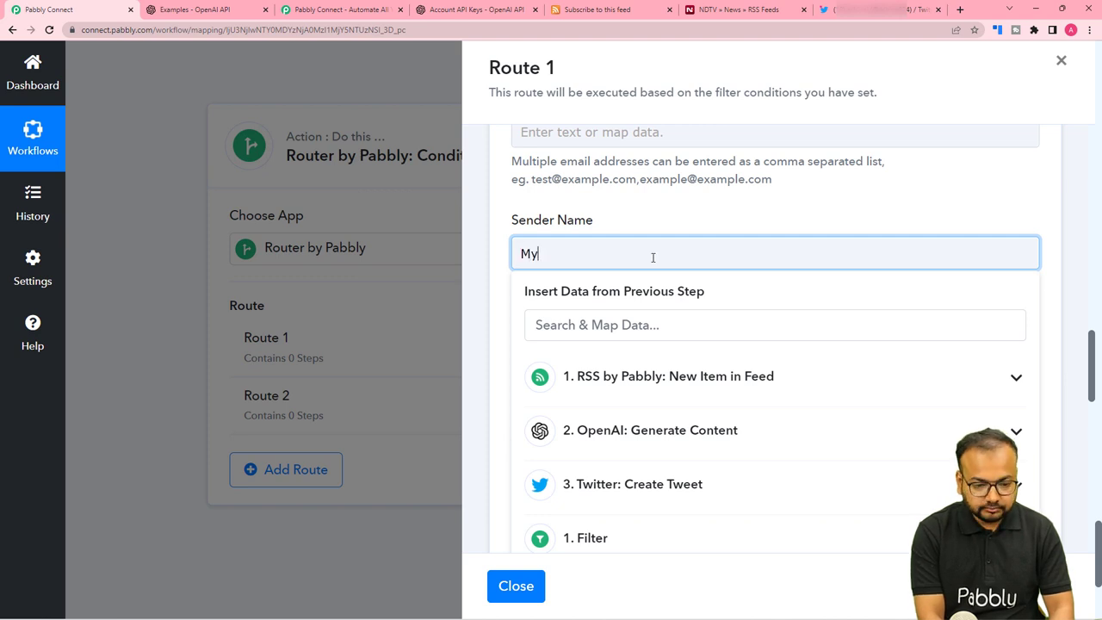
pyautogui.write('Name')
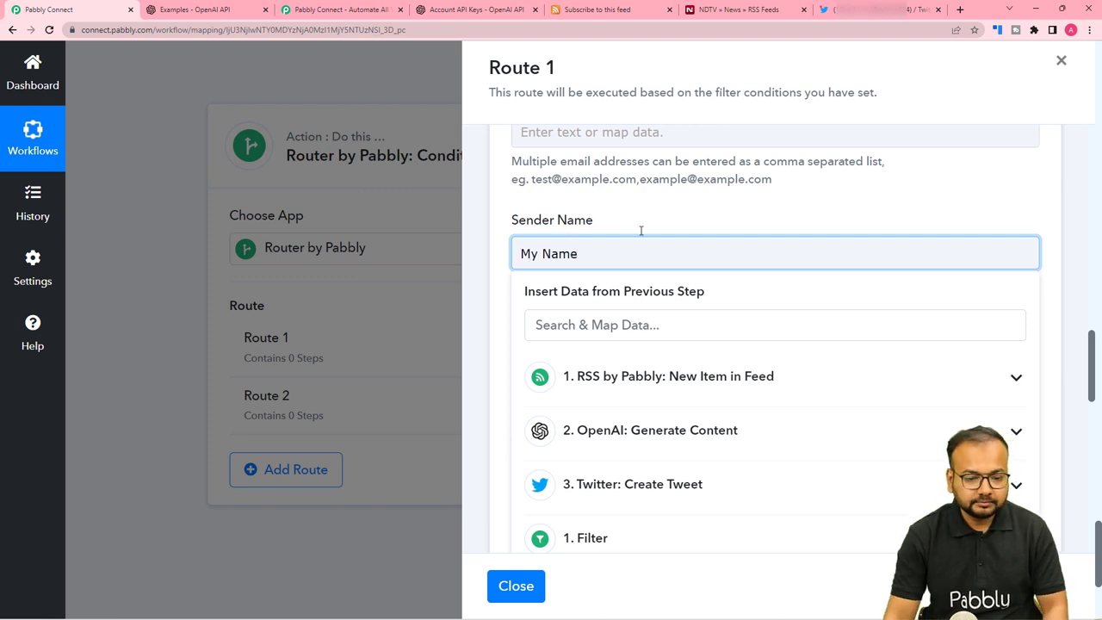
pyautogui.click(638, 220)
pyautogui.scroll(-1, 645, 352)
pyautogui.click(625, 278)
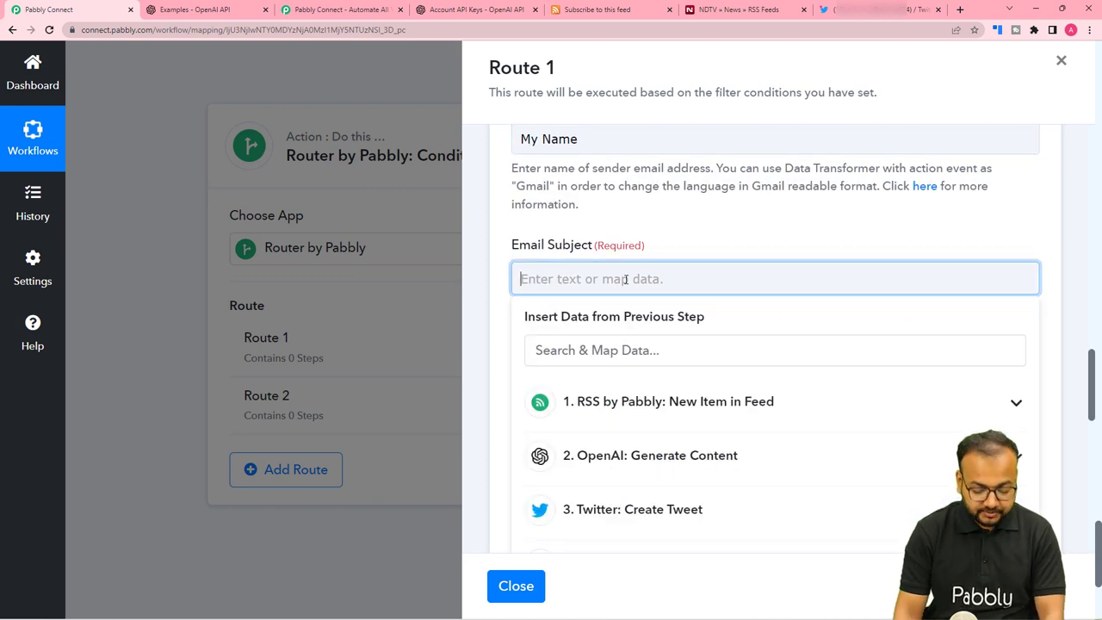
pyautogui.write('Tweet')
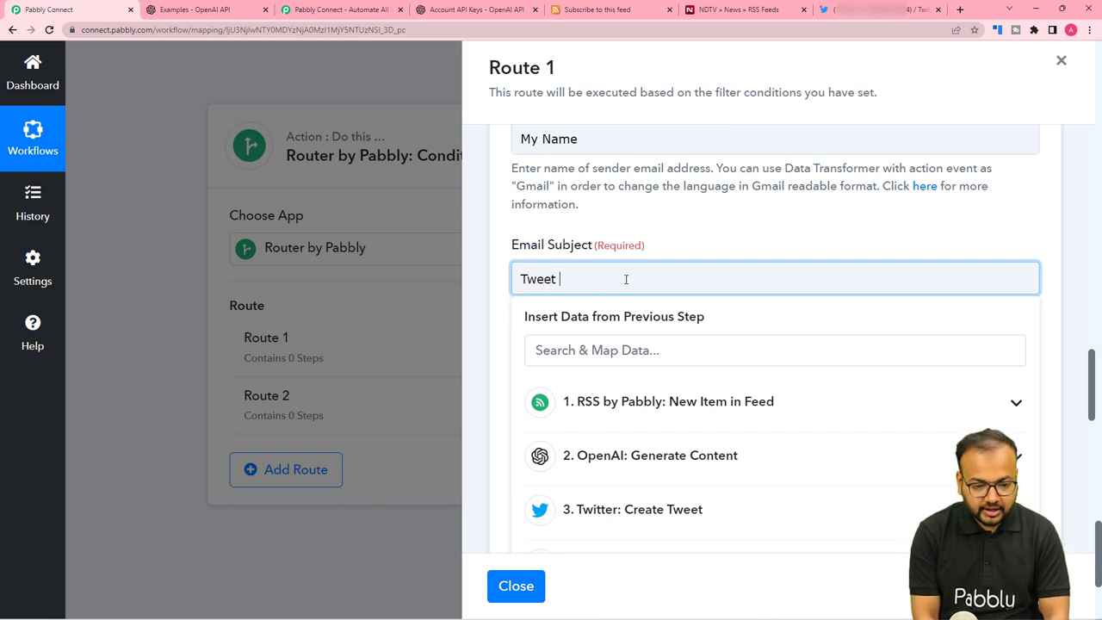
pyautogui.write(' Status Upda')
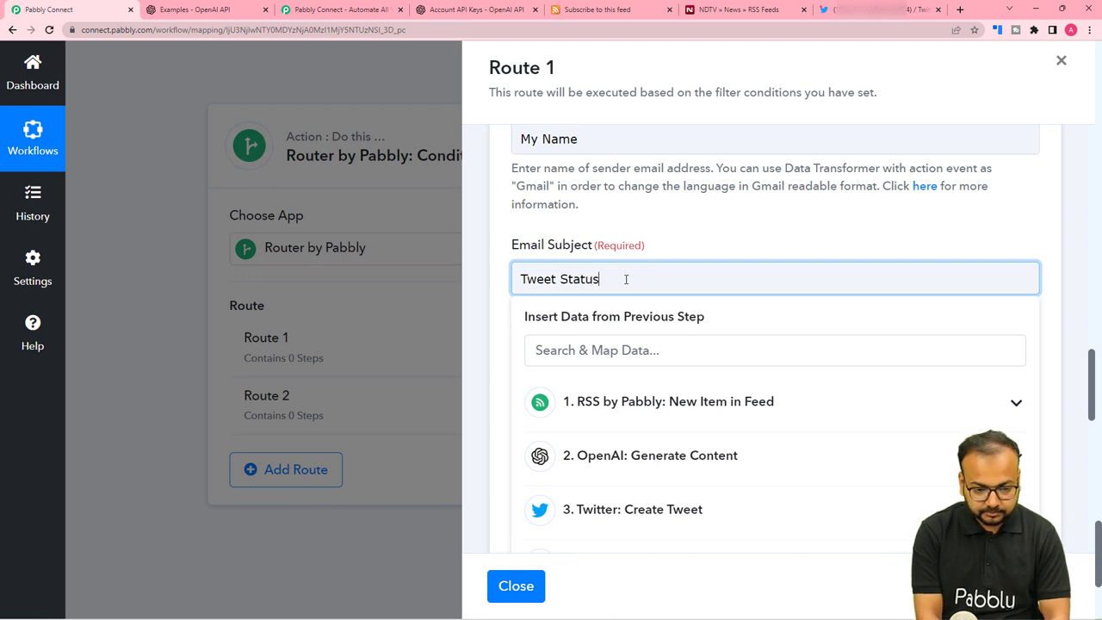
pyautogui.click(656, 245)
pyautogui.scroll(-3, 654, 253)
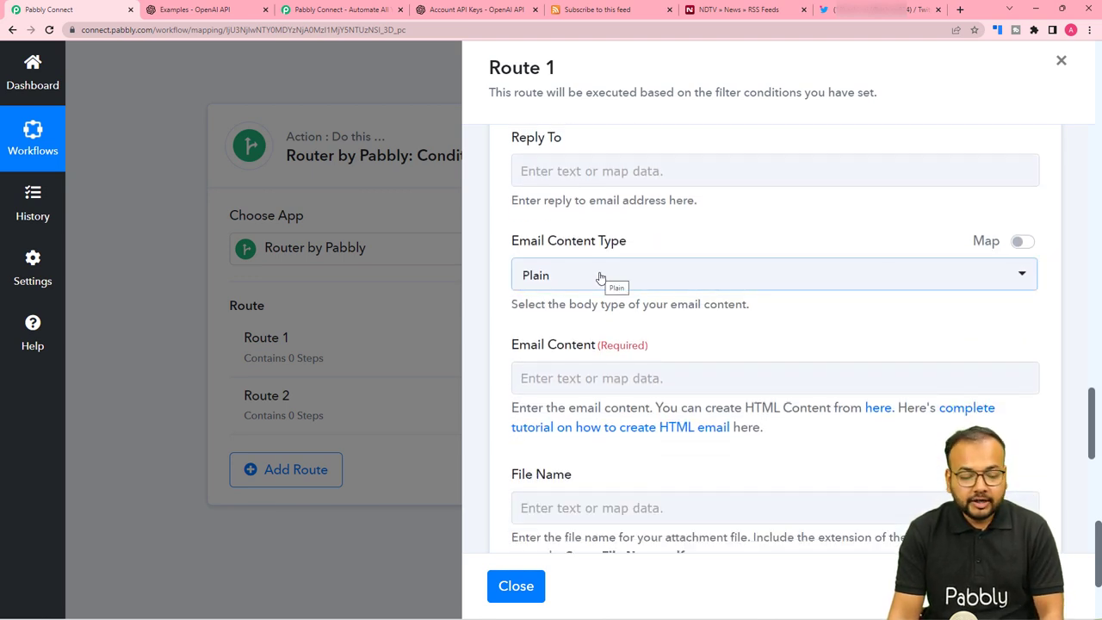
# Paste the technical-error notice about the unshared tweet into Email Content.
pyautogui.scroll(-2, 600, 278)
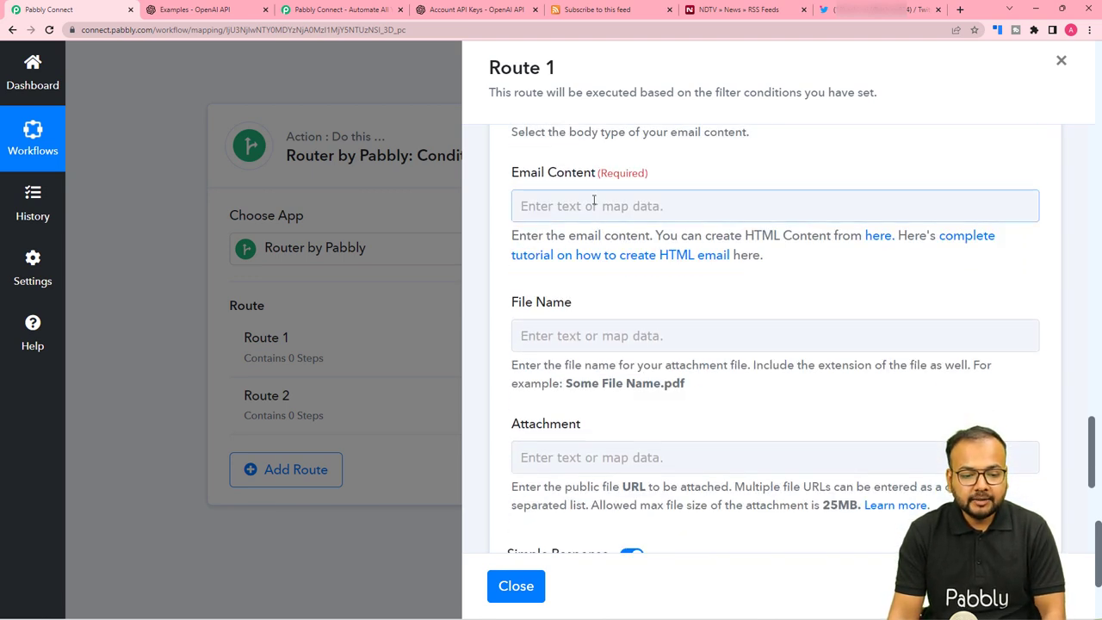
pyautogui.click(591, 205)
pyautogui.click(696, 164)
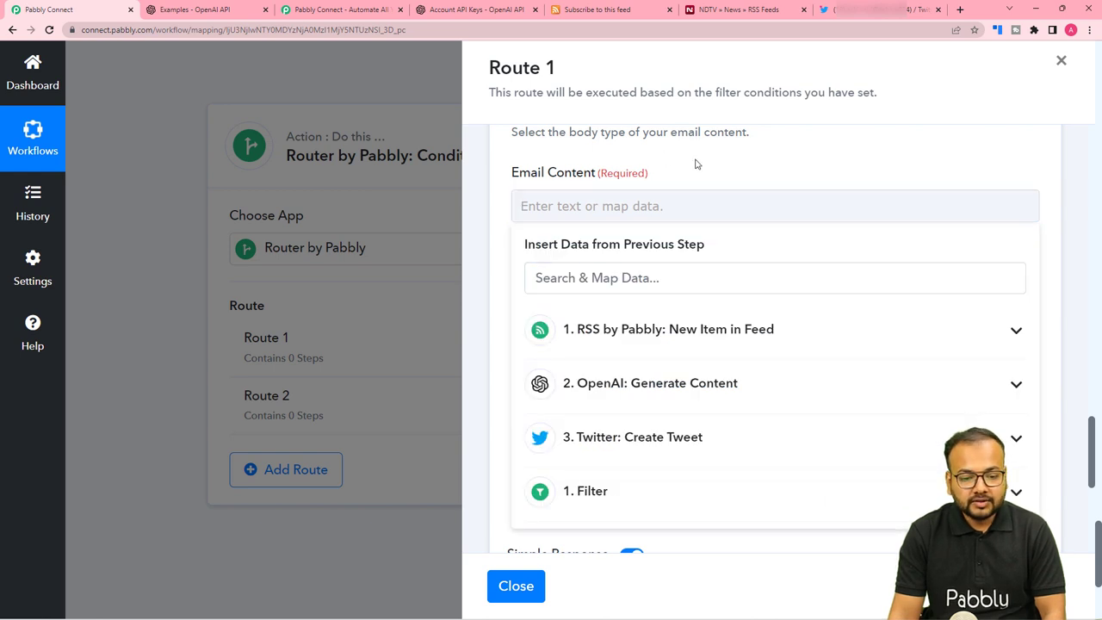
pyautogui.click(633, 208)
pyautogui.write("Dear Expert,  This is to inform you that due to some technical error your automated tweet couldn't be shared. Please check your automation workflow to resolve the issue.  Thanks and Regards.")
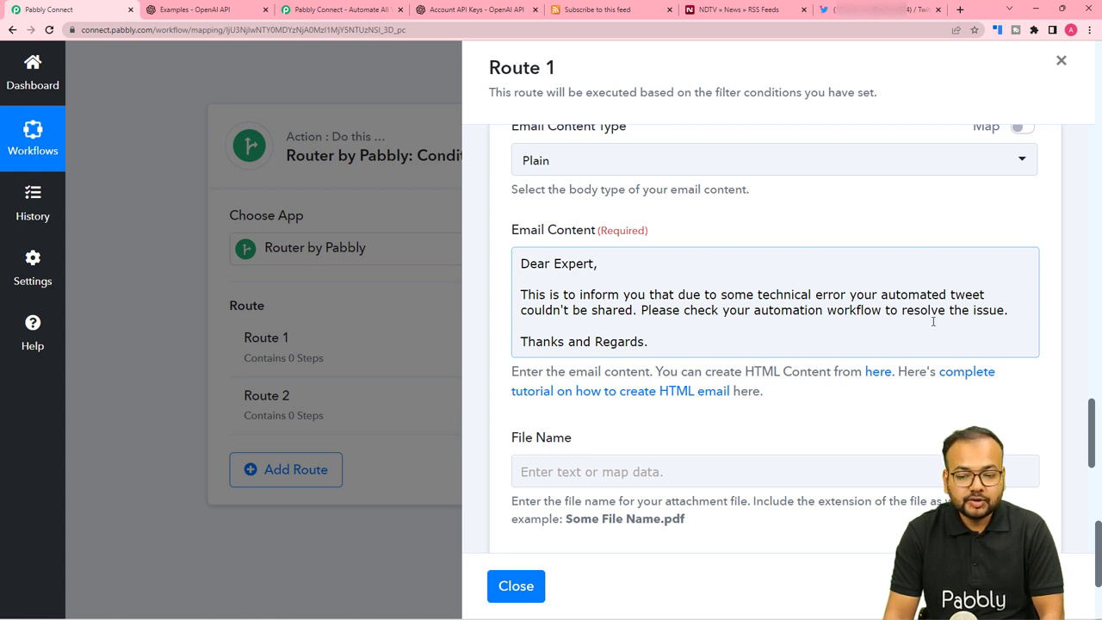
pyautogui.scroll(-5, 652, 354)
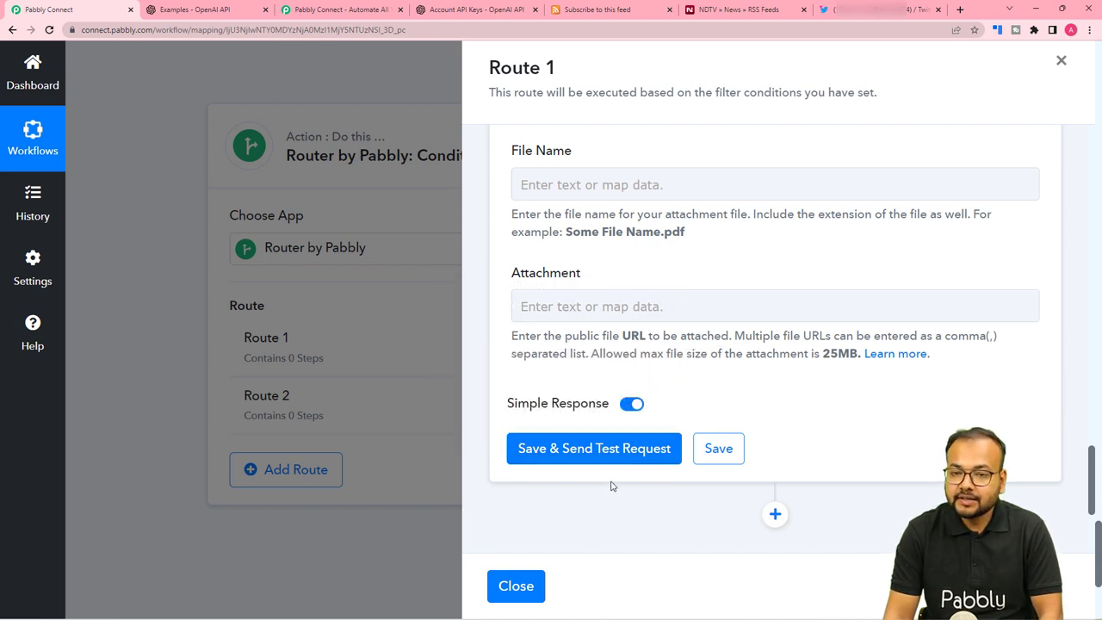
pyautogui.scroll(10, 613, 494)
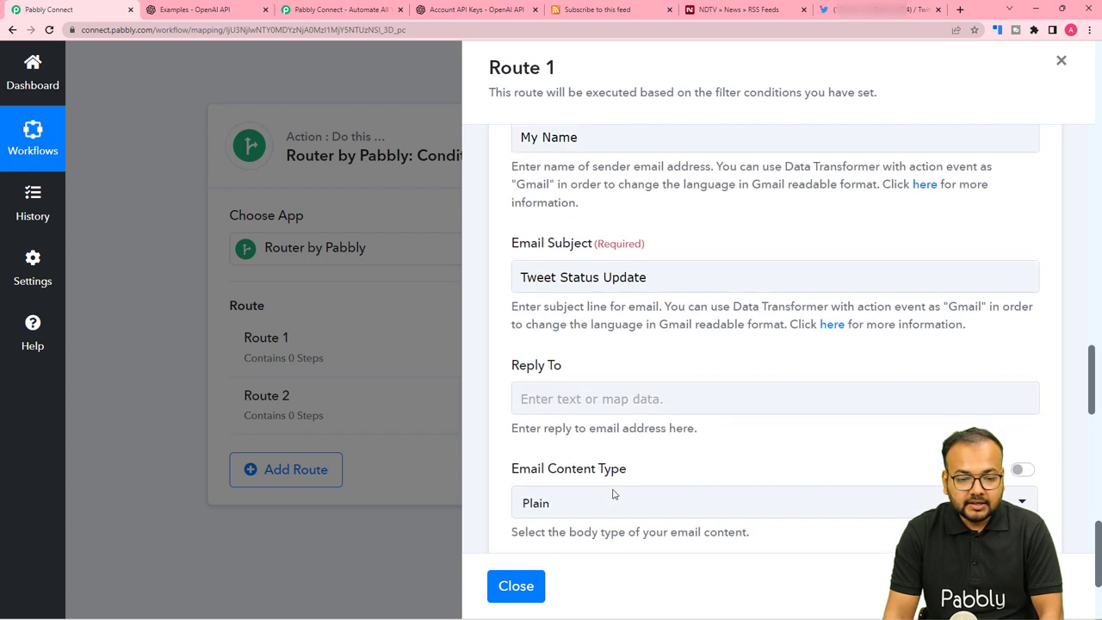
pyautogui.scroll(-4, 613, 494)
pyautogui.scroll(4, 613, 493)
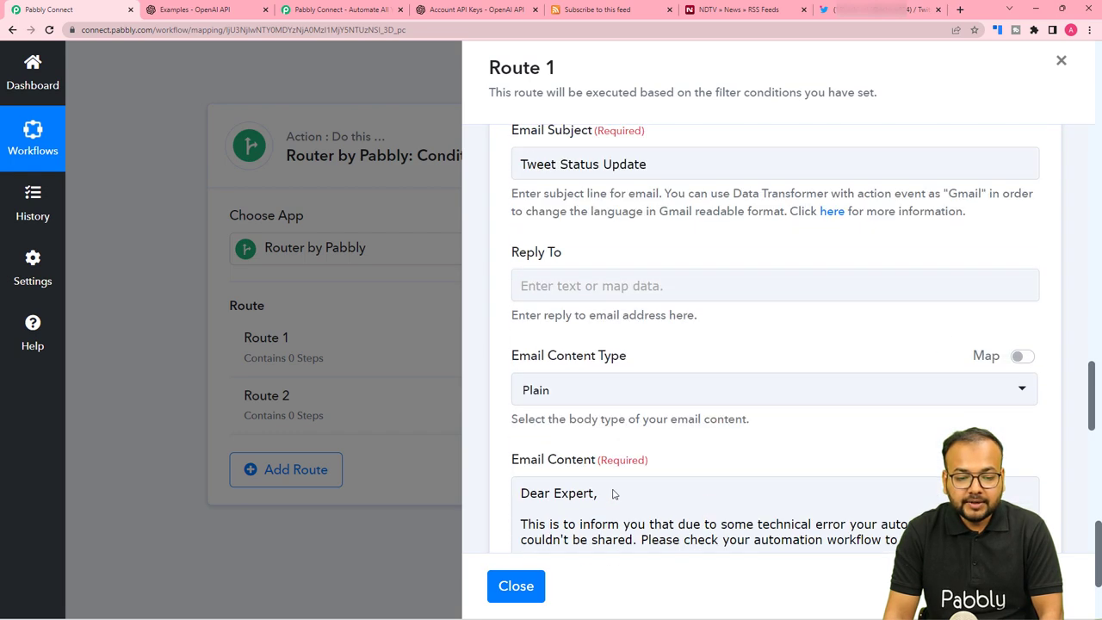
pyautogui.scroll(3, 556, 223)
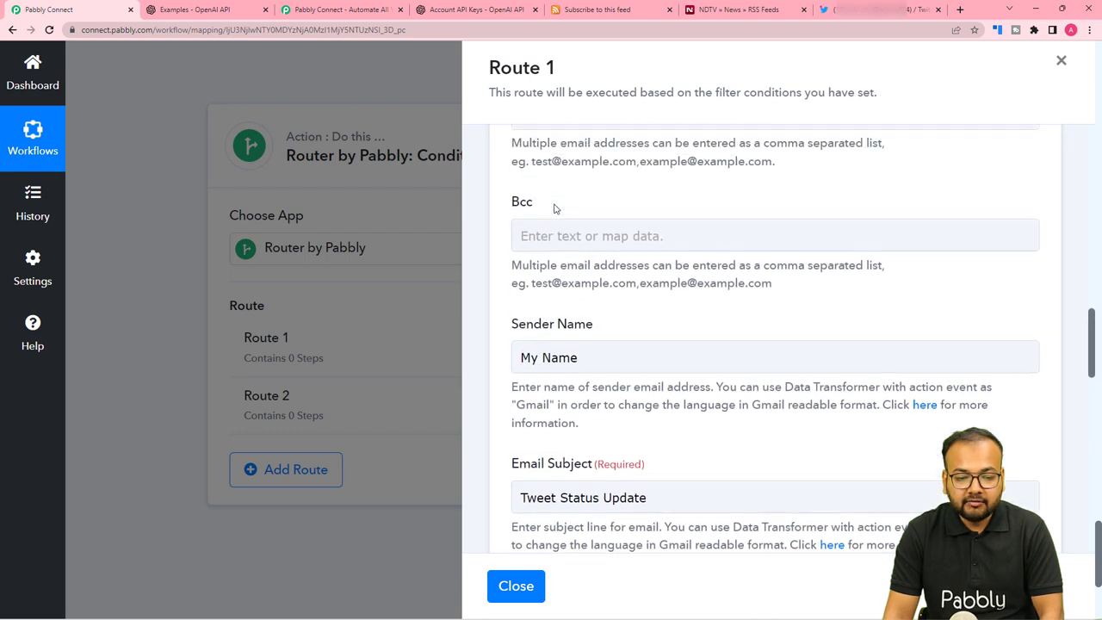
pyautogui.scroll(3, 558, 207)
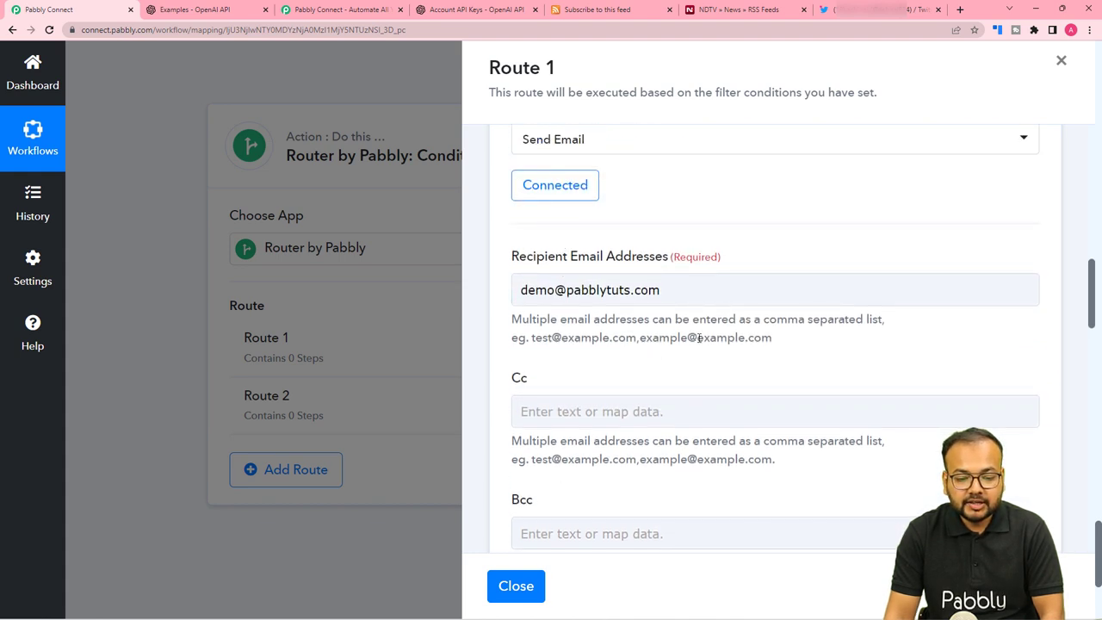
pyautogui.scroll(-3, 698, 337)
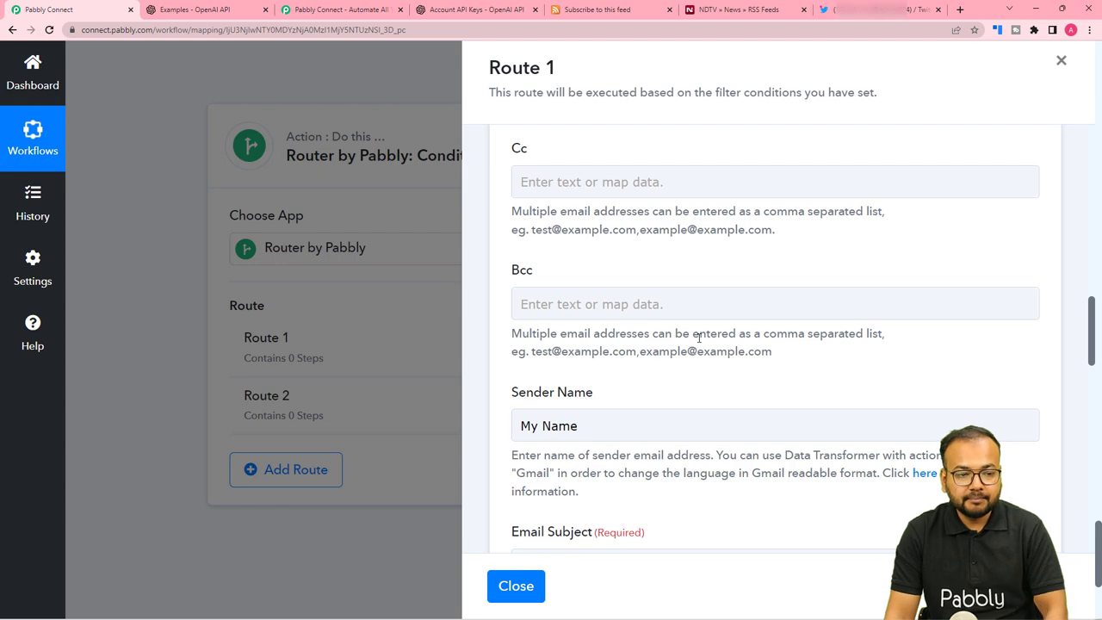
pyautogui.scroll(2, 699, 337)
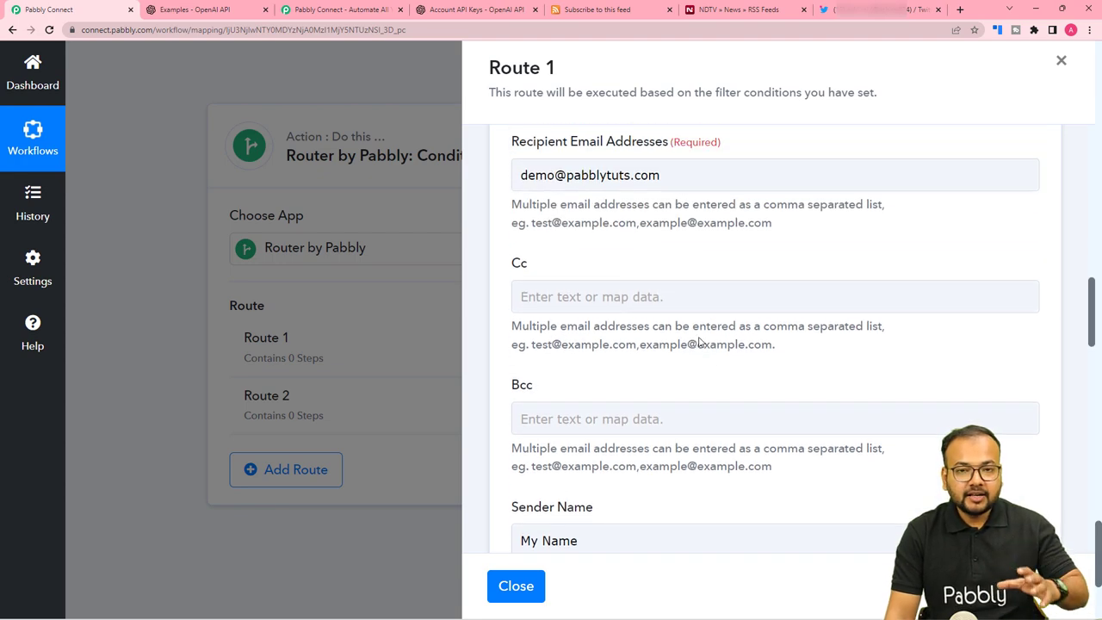
pyautogui.scroll(-9, 699, 342)
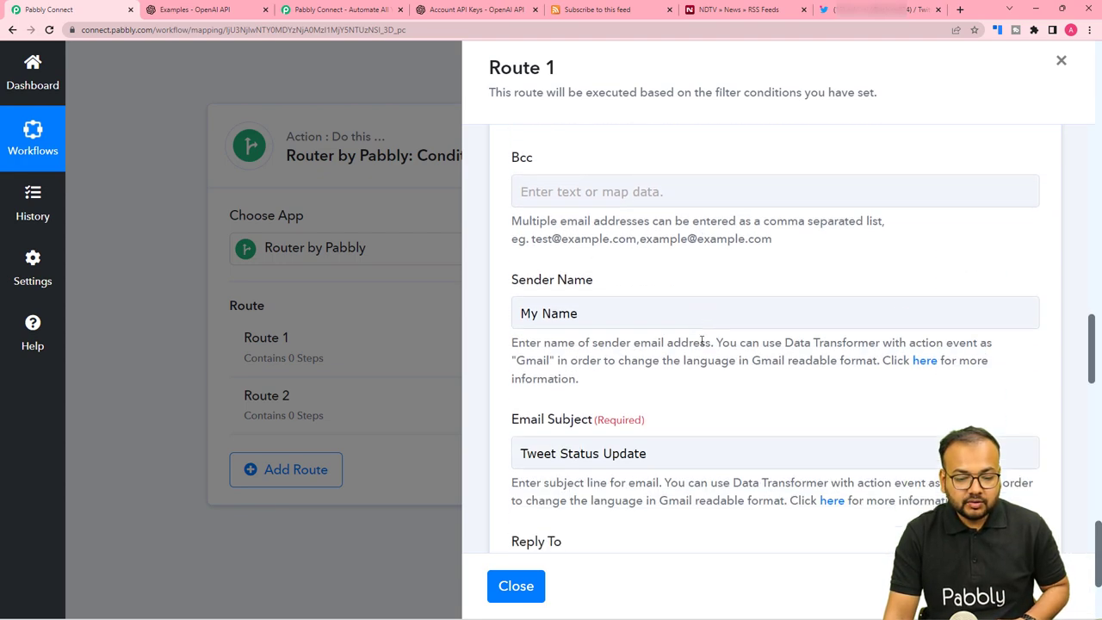
pyautogui.scroll(-5, 702, 342)
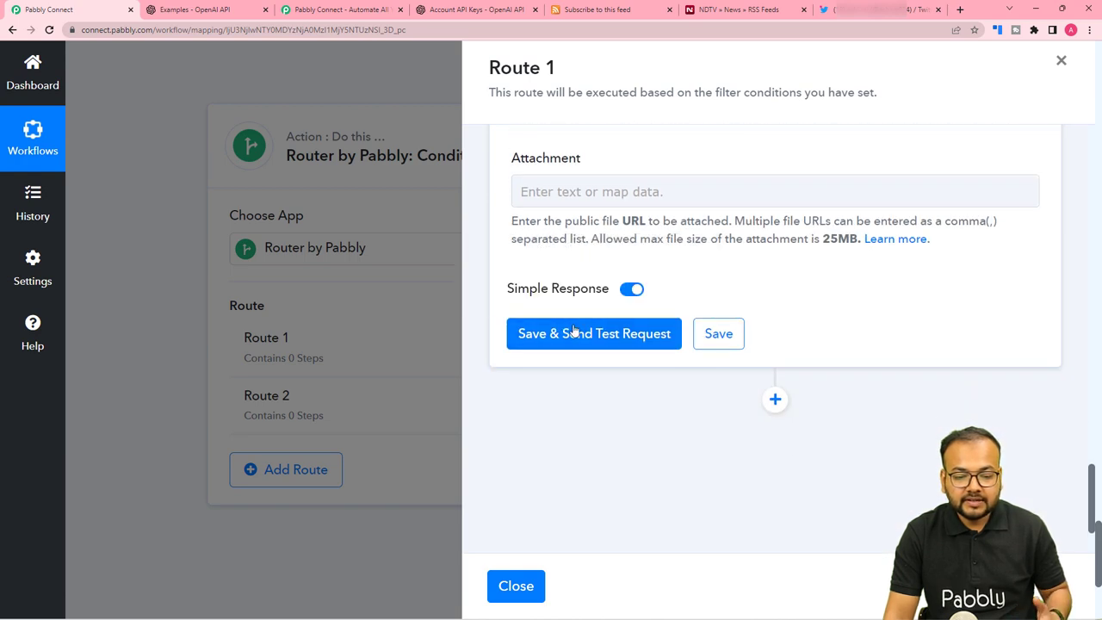
# Save the Gmail step, confirm, and close Route 1 back to the router.
pyautogui.click(728, 342)
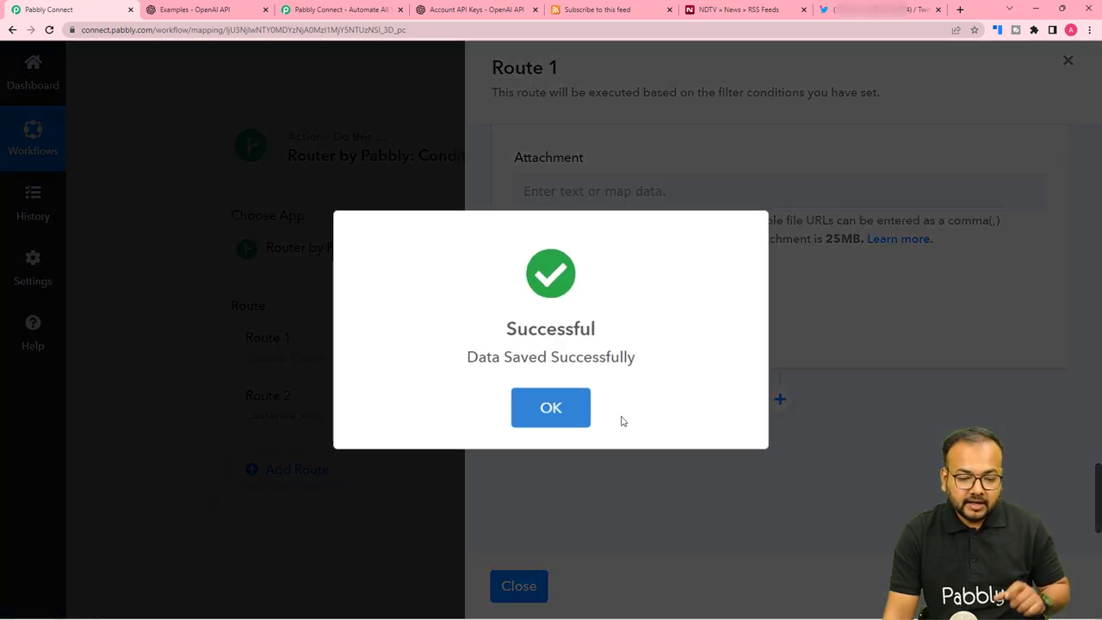
pyautogui.click(563, 417)
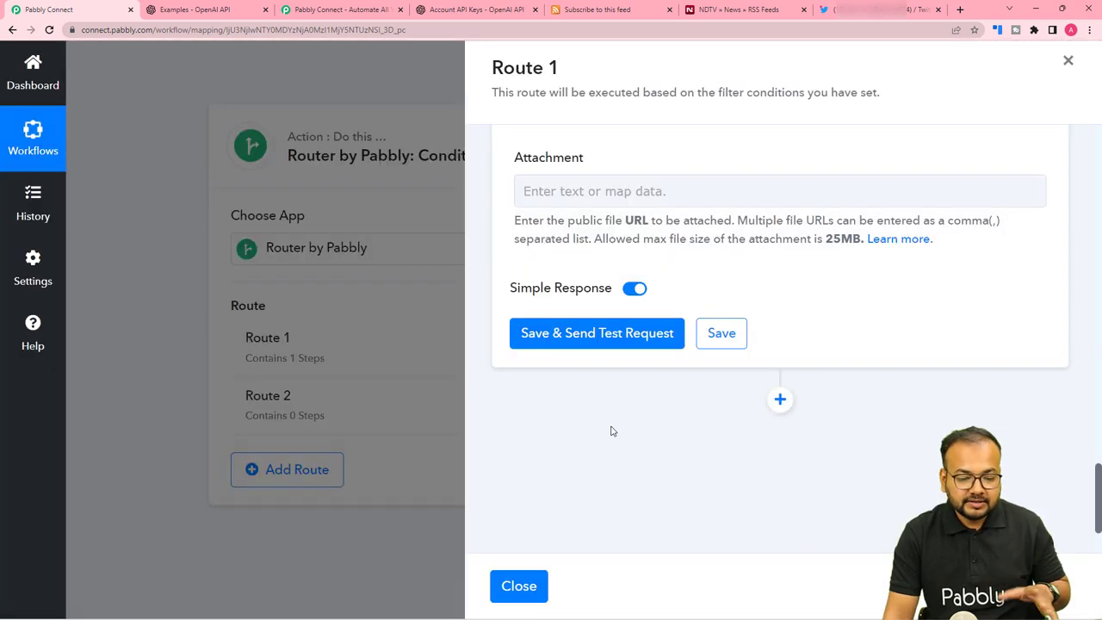
pyautogui.click(519, 586)
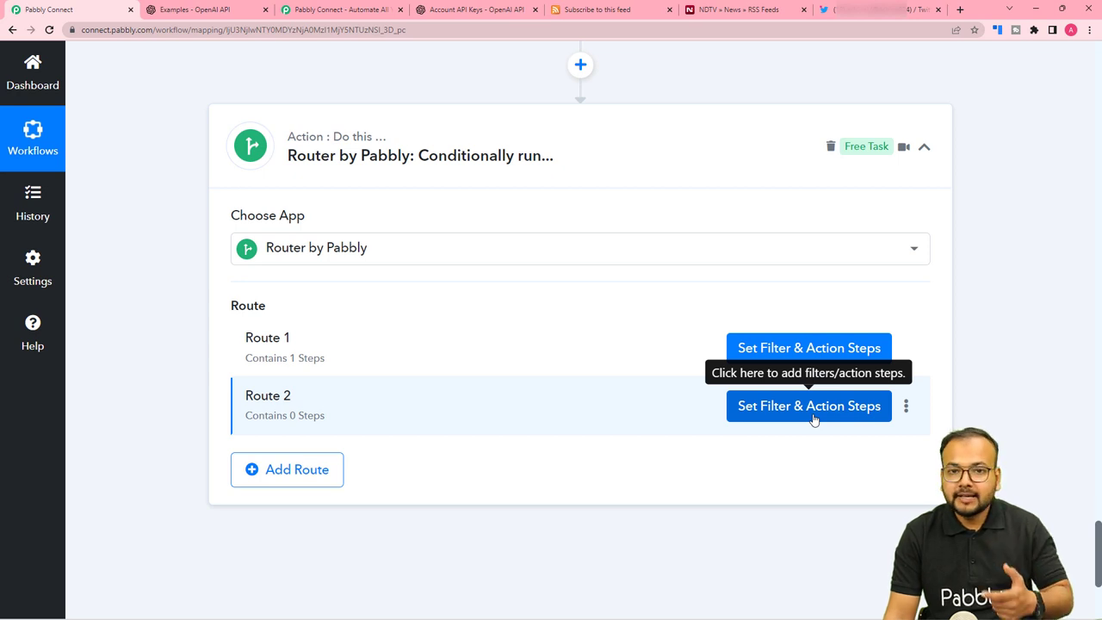
# Clone Route 1 and dismiss the clone success message.
pyautogui.click(906, 349)
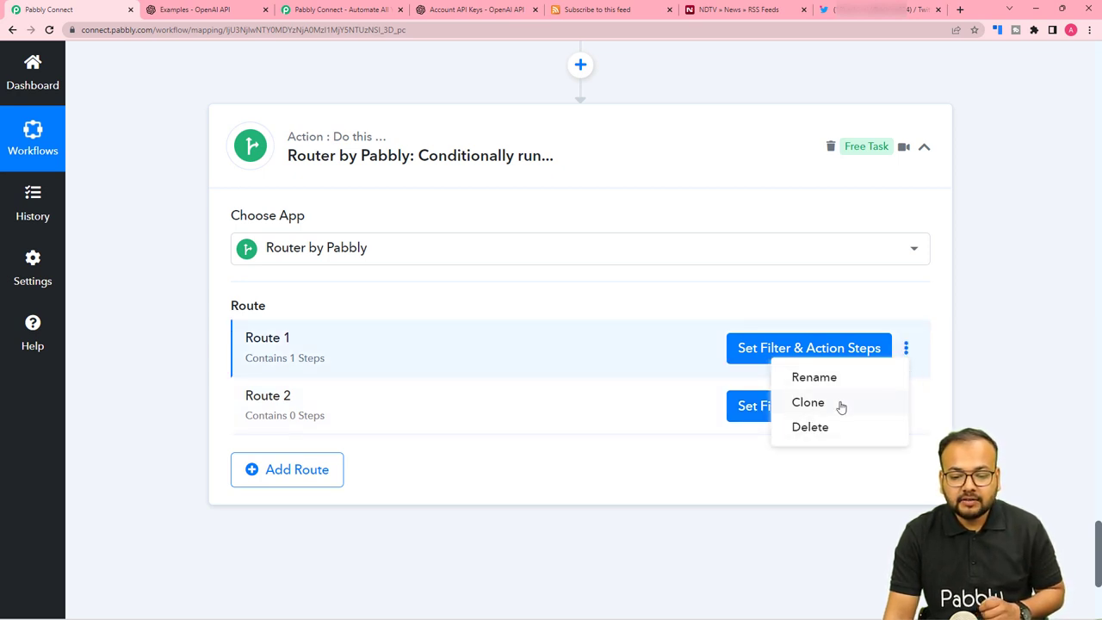
pyautogui.click(809, 402)
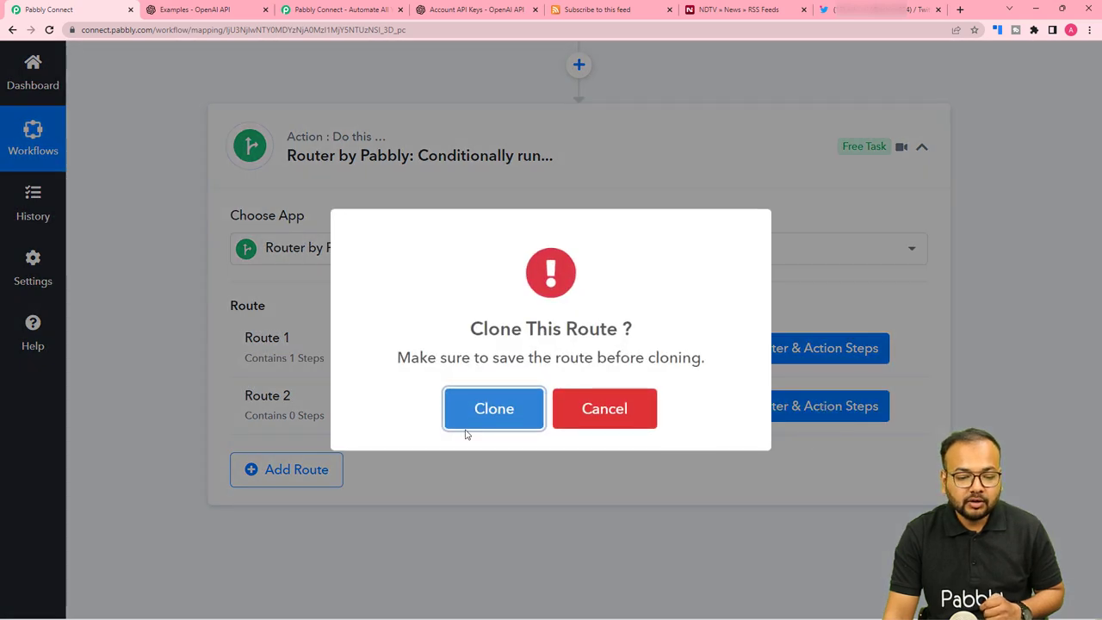
pyautogui.click(474, 423)
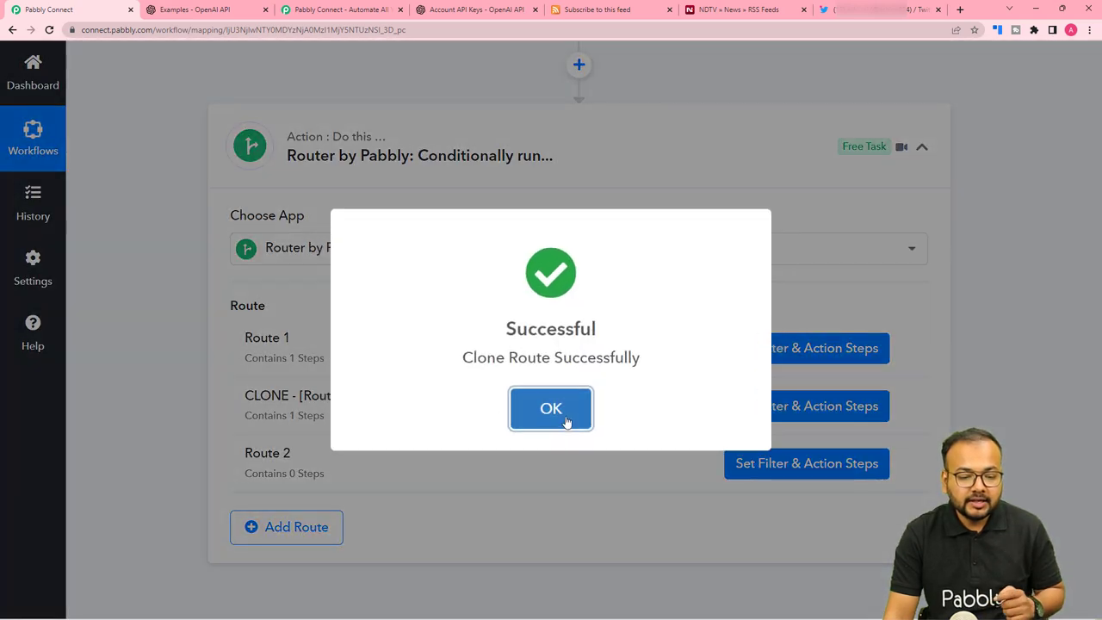
pyautogui.click(565, 421)
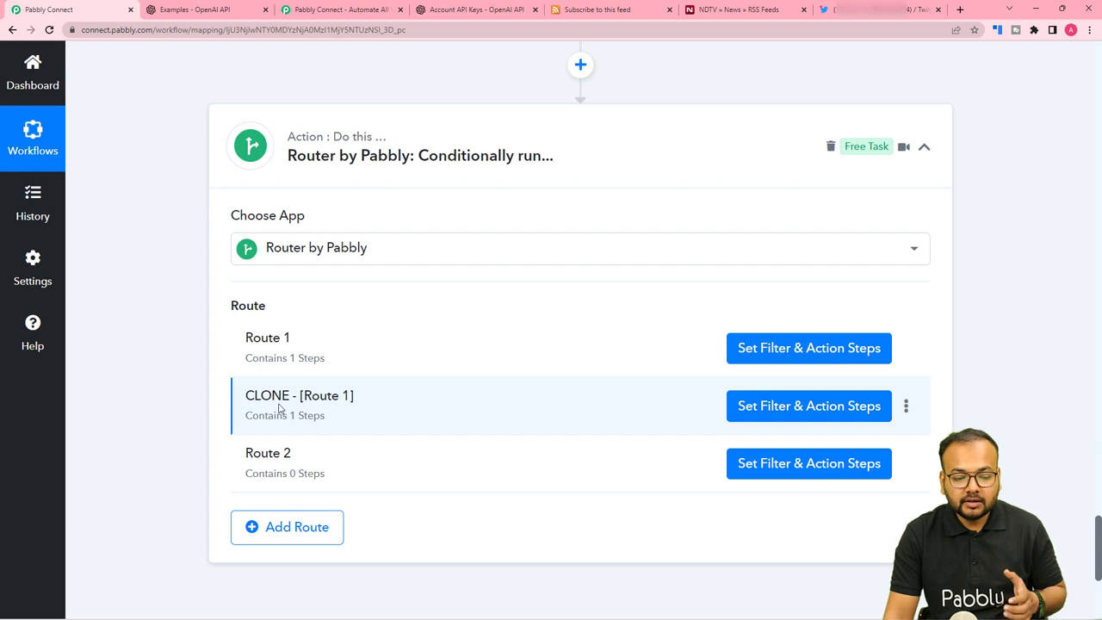
# Delete the empty Route 2, leaving 'CLONE - [Route 1]' with its Filter and Gmail steps.
pyautogui.click(906, 464)
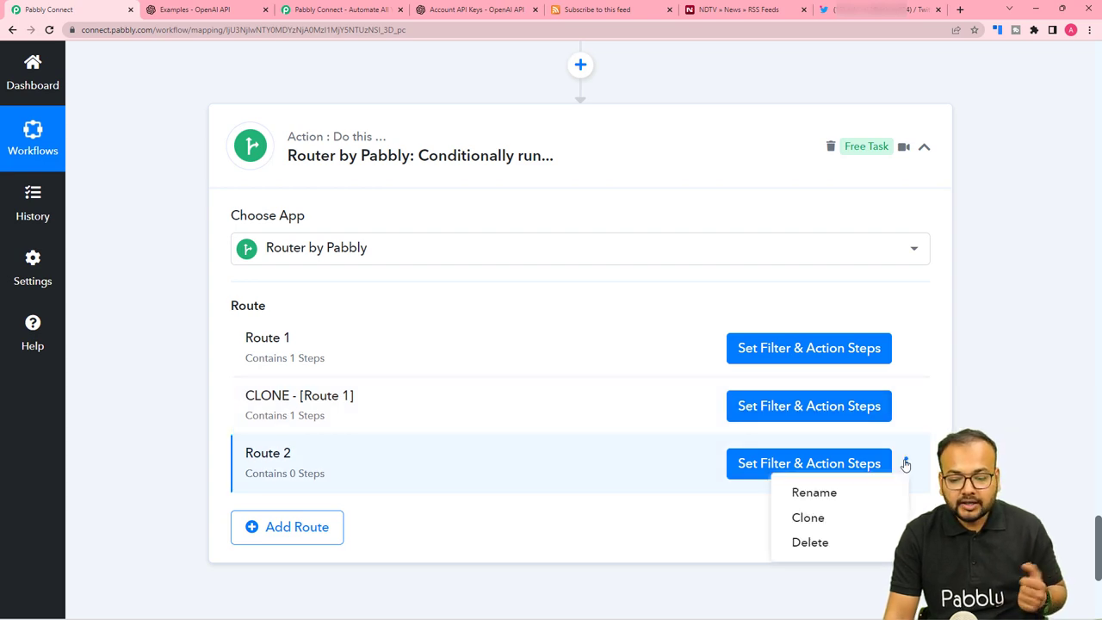
pyautogui.click(809, 543)
pyautogui.click(492, 408)
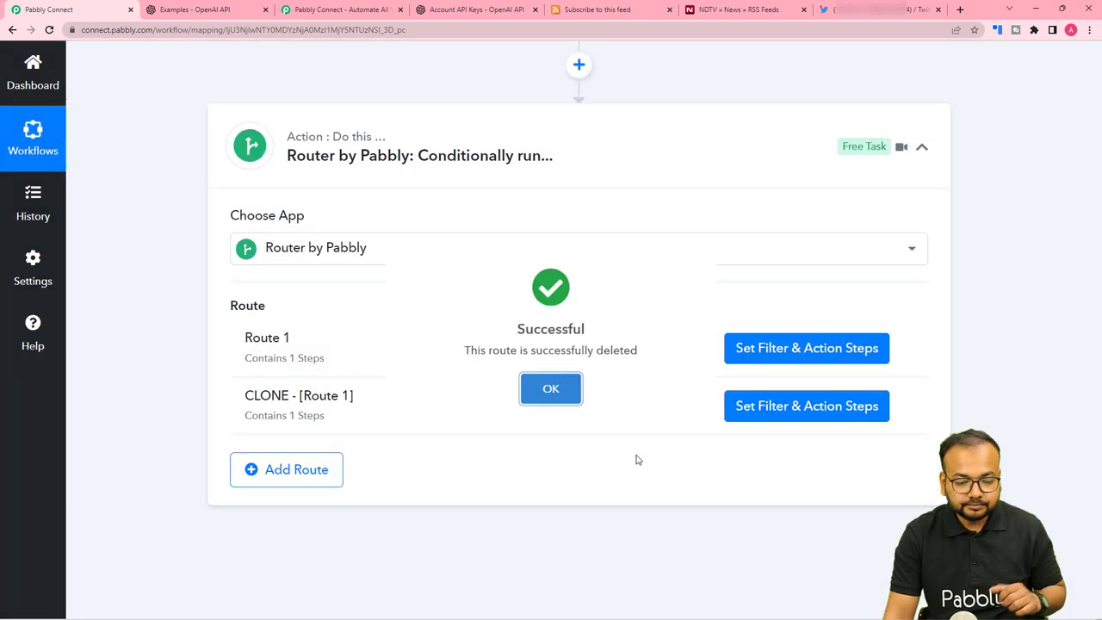
pyautogui.click(564, 414)
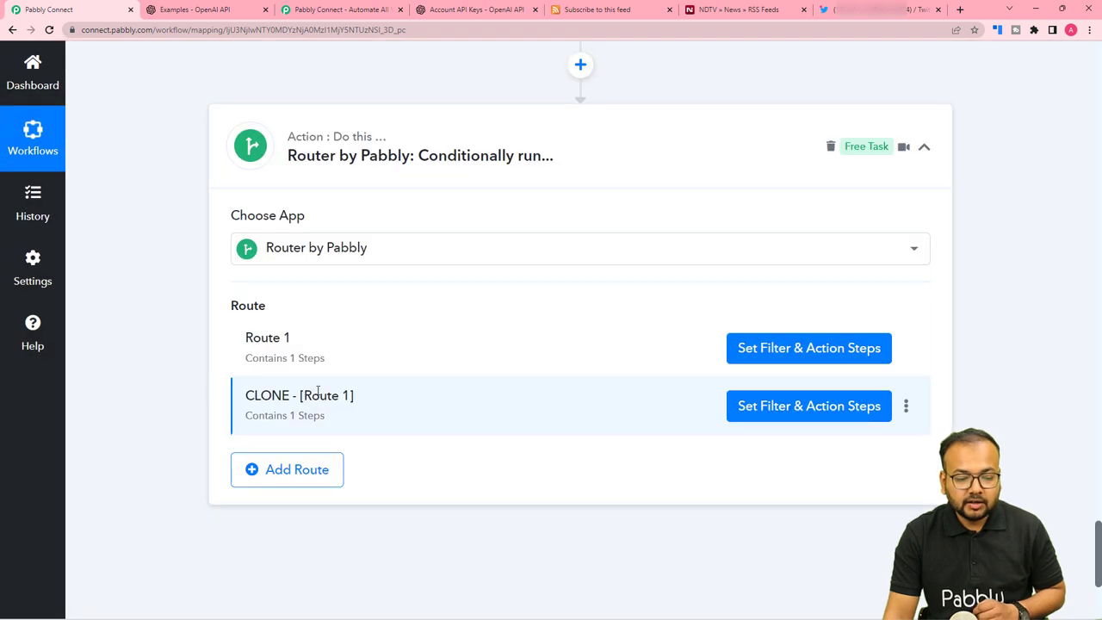
pyautogui.click(830, 411)
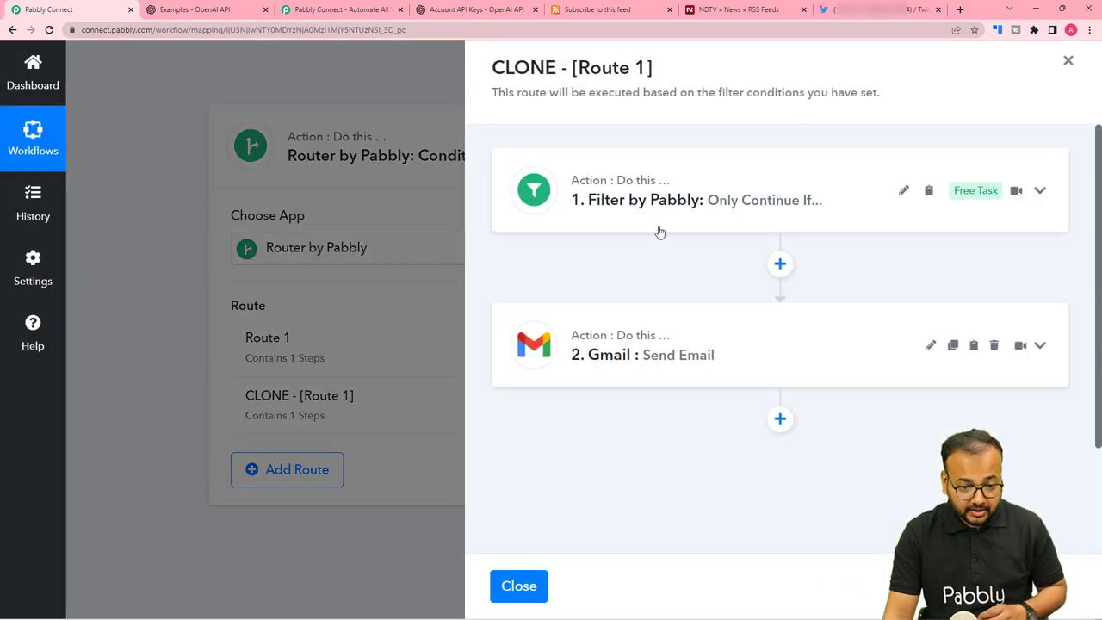
# Set the cloned route's filter to 'Does not exist' for Errors 0 Code, then save and test it.
pyautogui.click(658, 228)
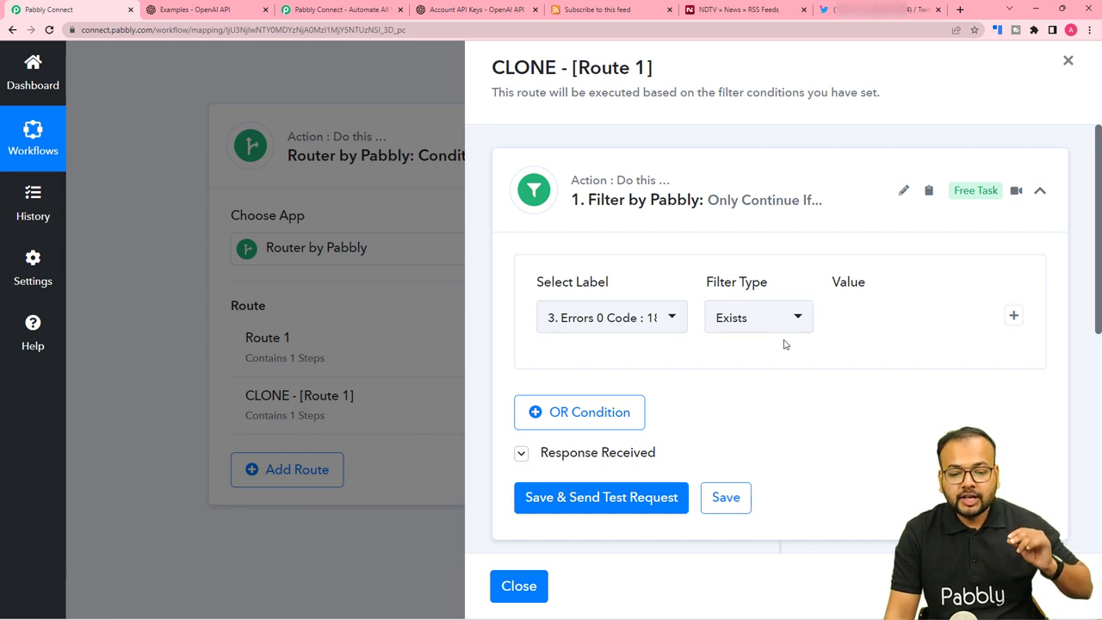
pyautogui.click(758, 324)
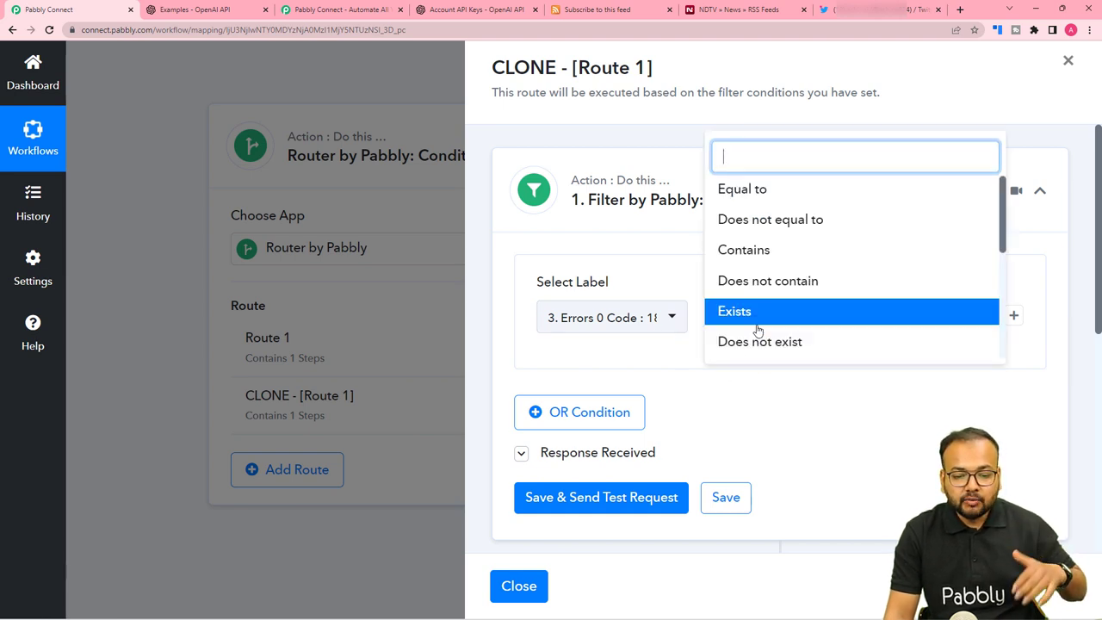
pyautogui.click(721, 345)
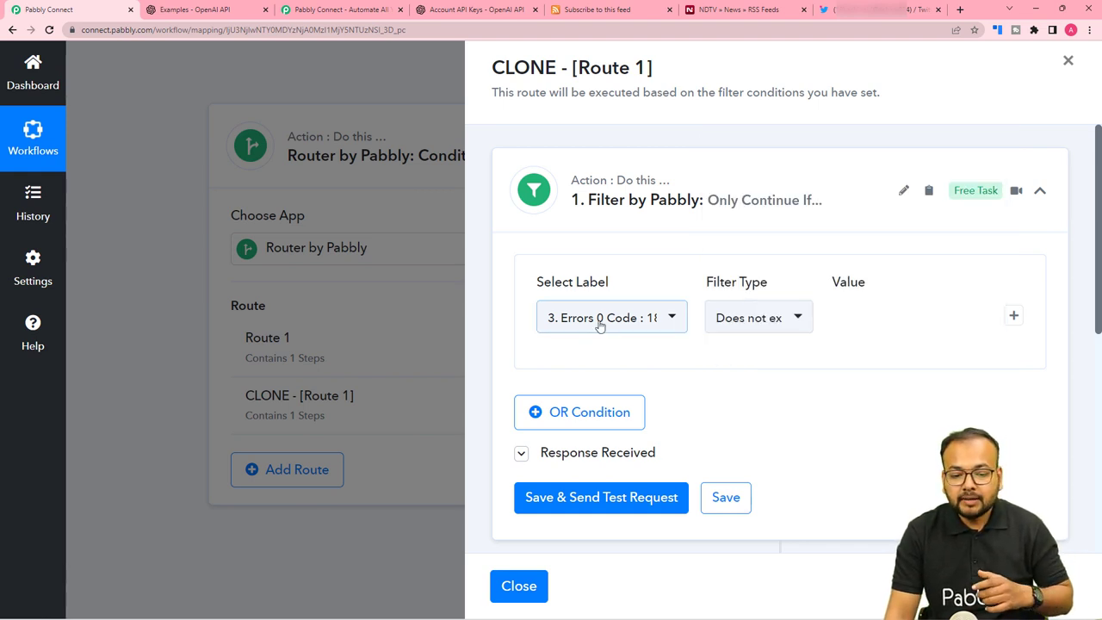
pyautogui.scroll(-2, 778, 362)
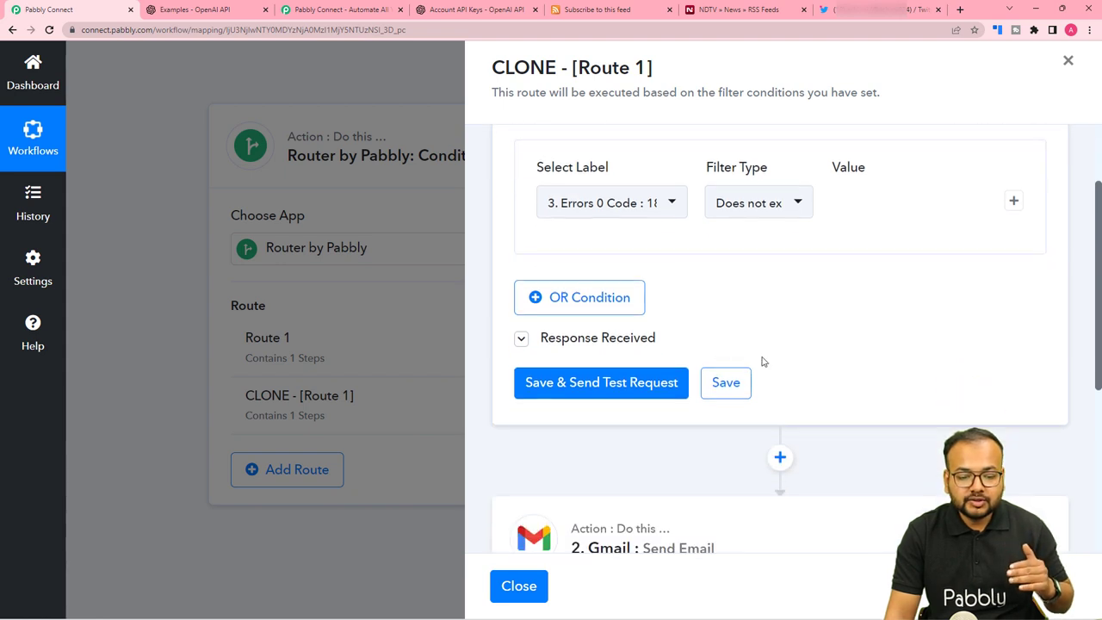
pyautogui.click(601, 382)
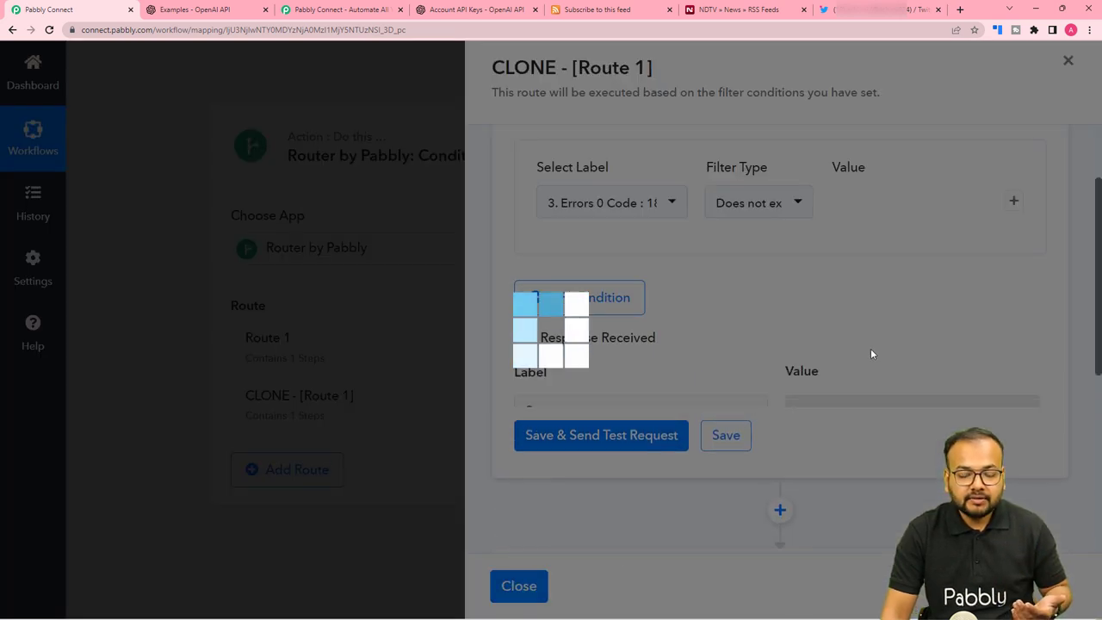
# Expand the cloned route's Gmail Send Email step and read its full message about the shared tweet.
pyautogui.scroll(-2, 763, 331)
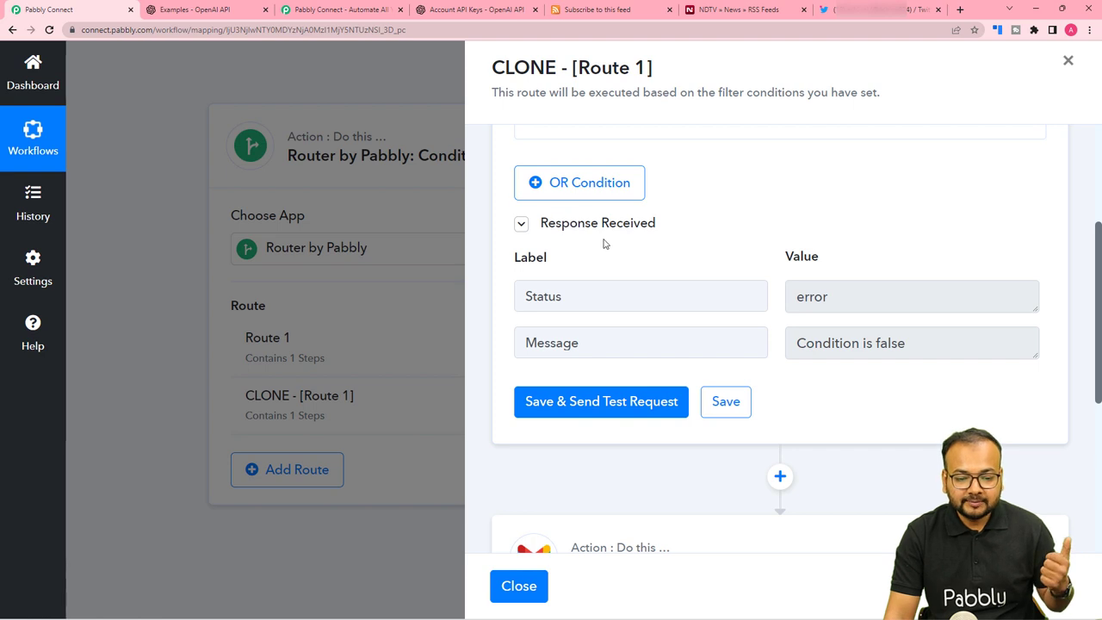
pyautogui.scroll(-2, 603, 243)
pyautogui.scroll(-2, 603, 244)
pyautogui.click(681, 340)
pyautogui.scroll(-12, 684, 341)
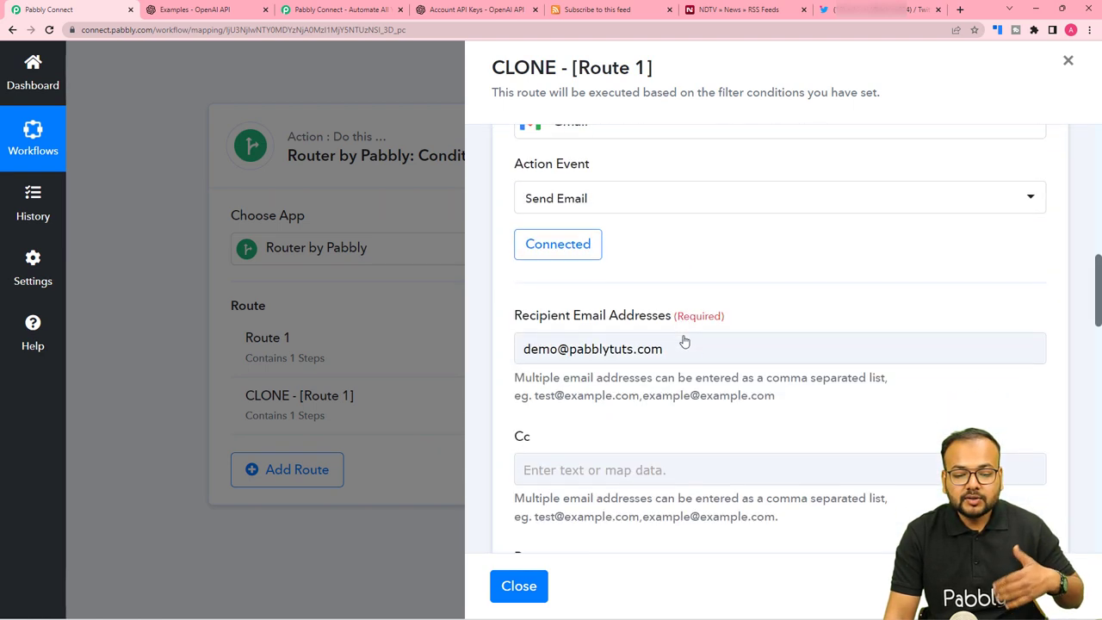
pyautogui.scroll(-12, 684, 342)
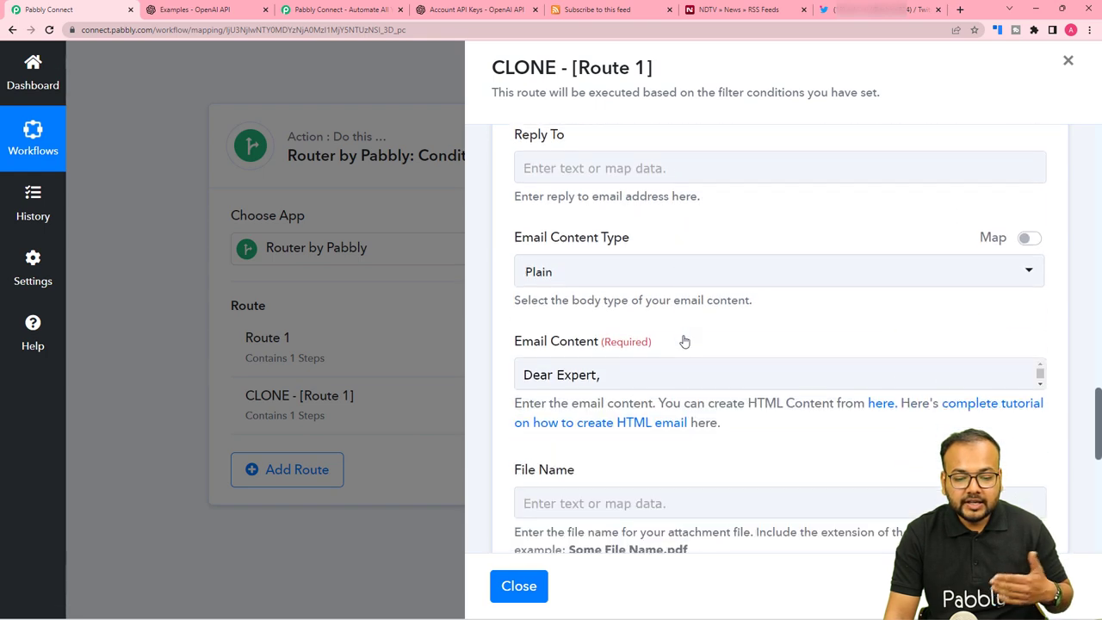
pyautogui.scroll(3, 682, 344)
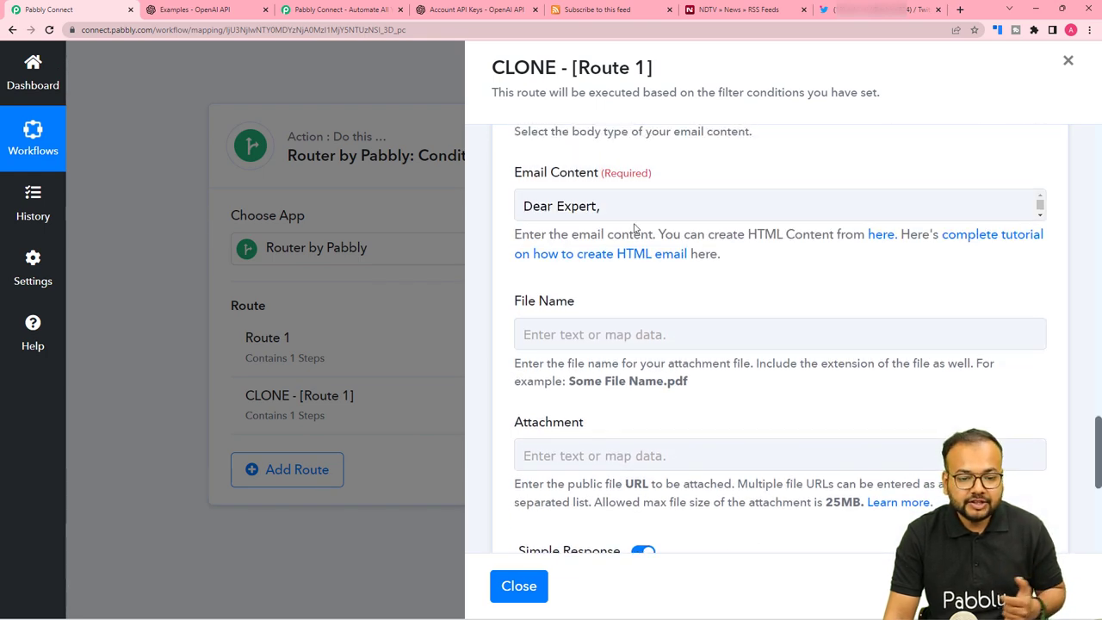
pyautogui.click(762, 205)
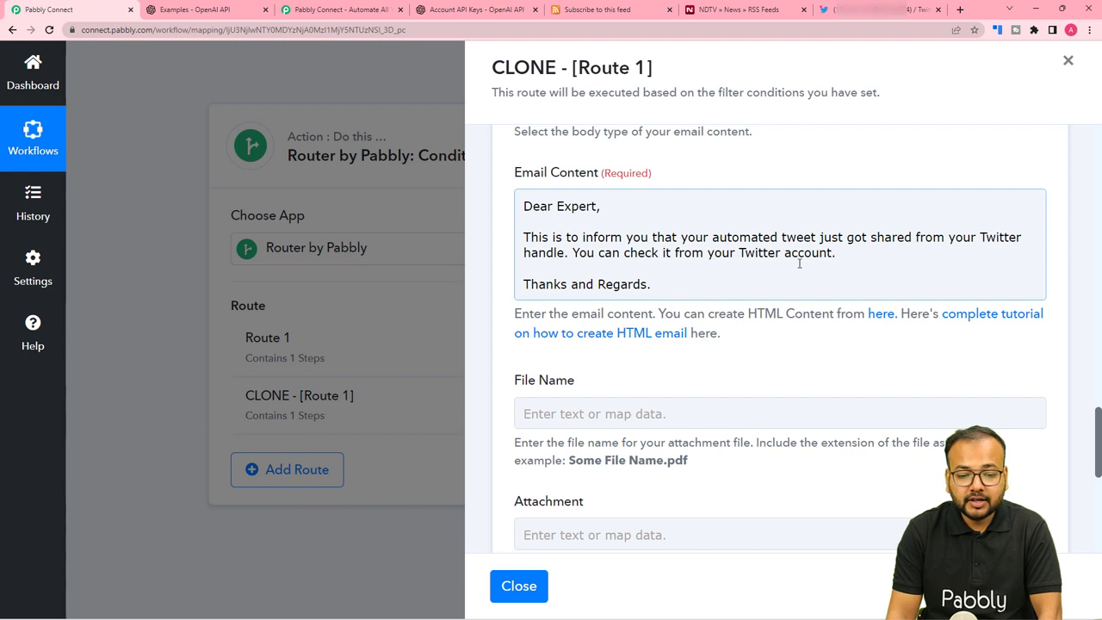
pyautogui.scroll(-3, 824, 302)
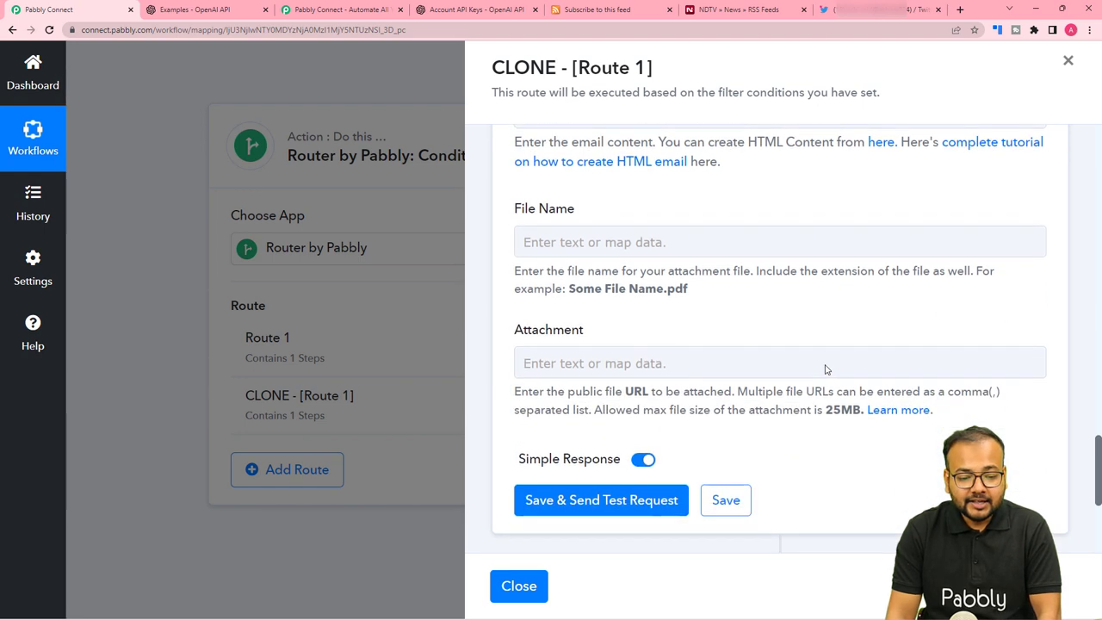
pyautogui.scroll(6, 828, 365)
# Send a test of the cloned route's Gmail email, which returns status 'sent'.
pyautogui.scroll(-9, 827, 365)
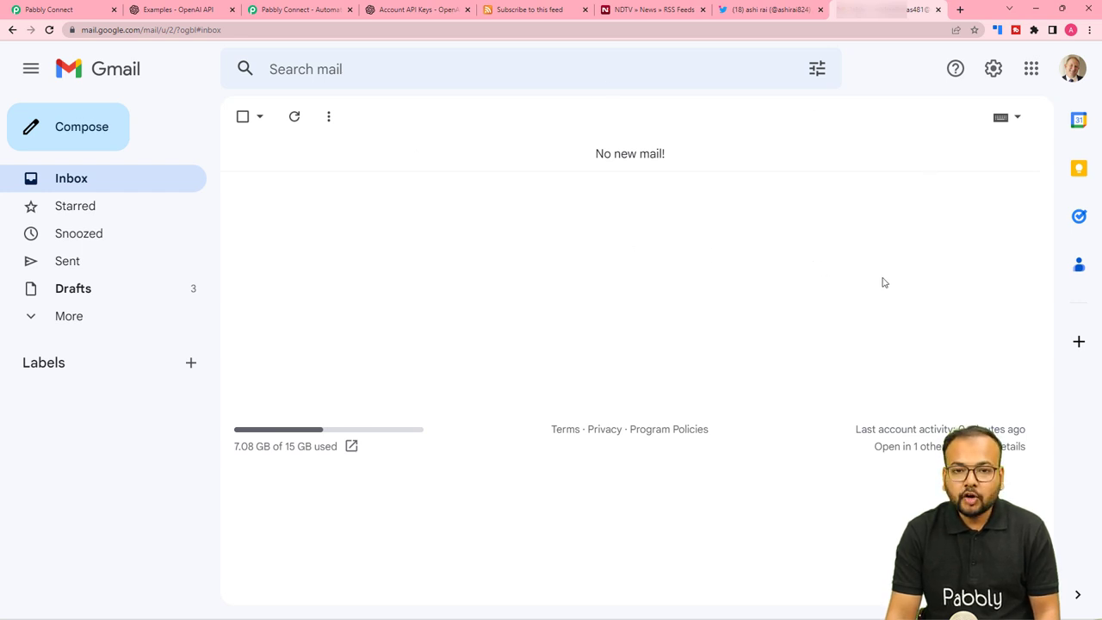
pyautogui.click(40, 9)
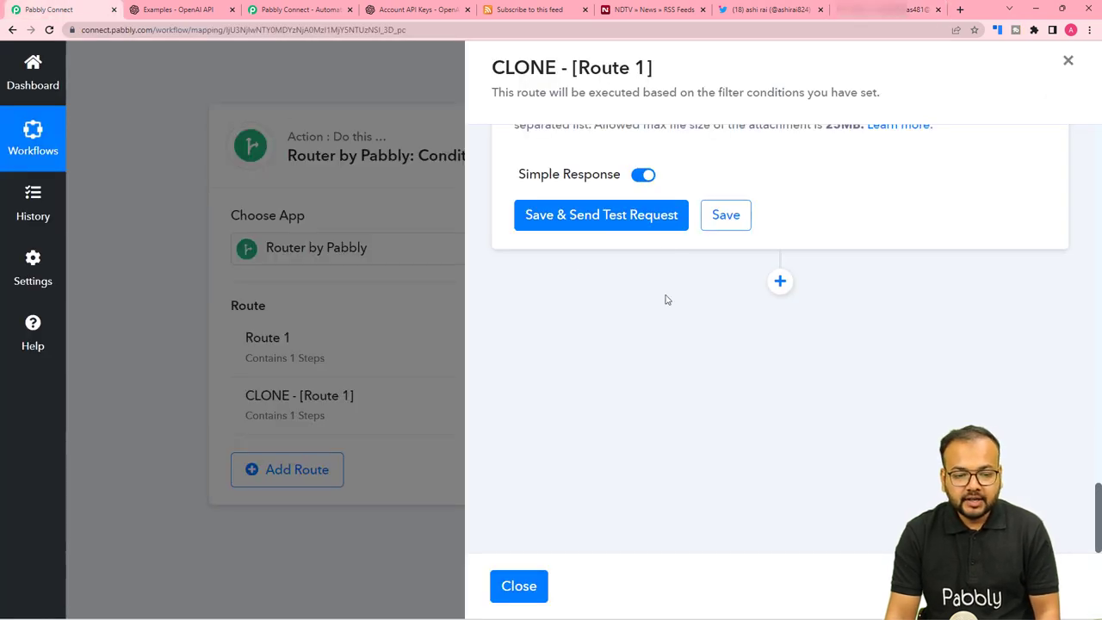
pyautogui.click(613, 217)
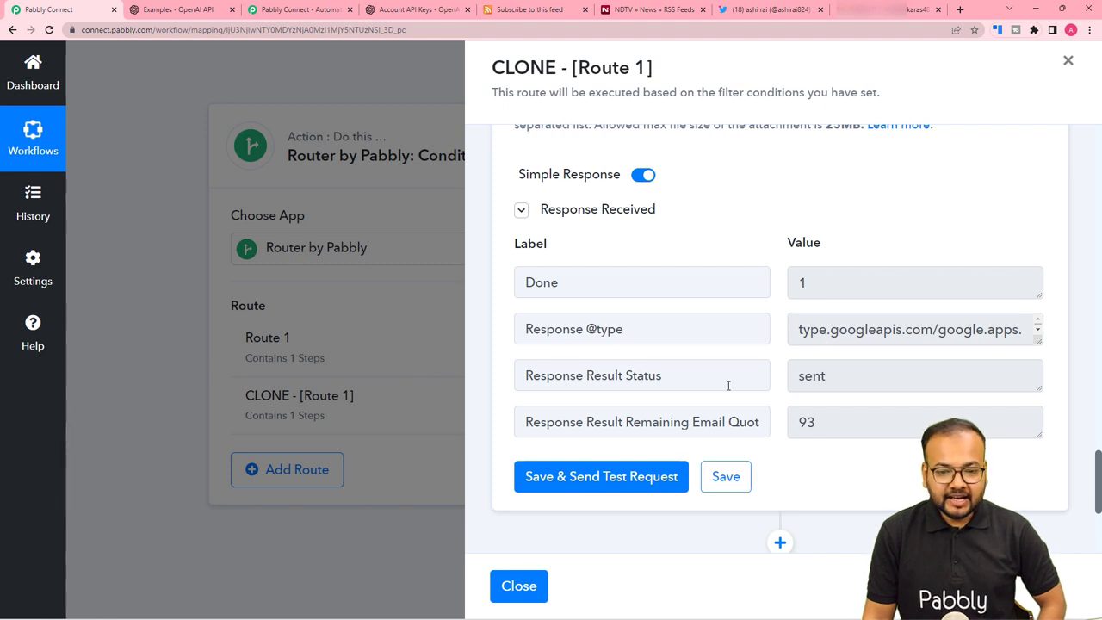
# Open the 'Tweet Status Update' test email in Gmail, then return to the Pabbly workflow.
pyautogui.click(875, 12)
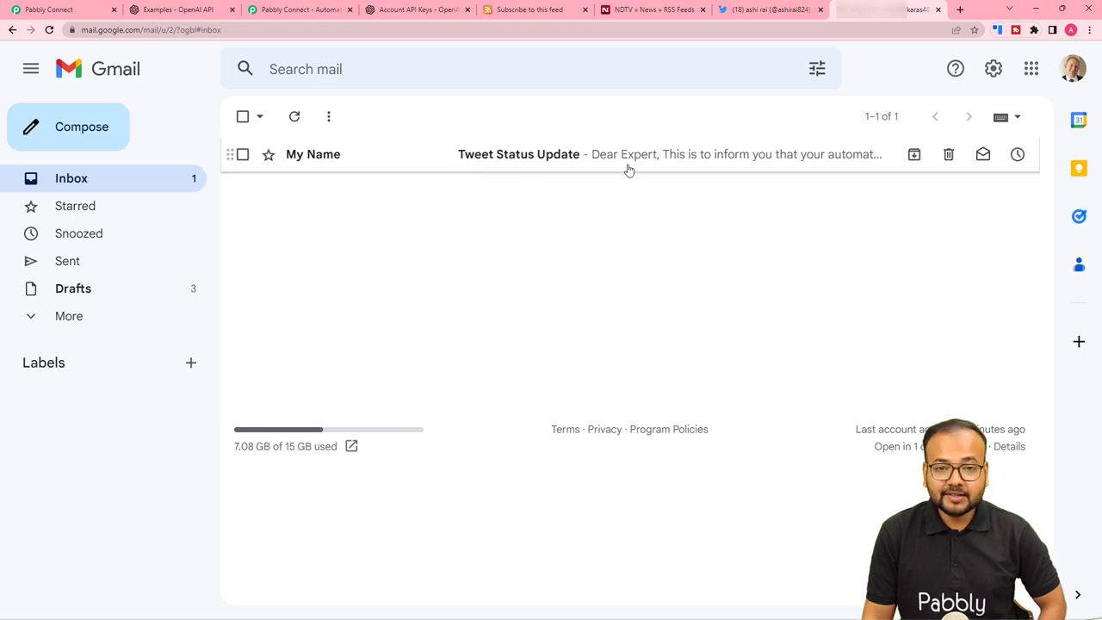
pyautogui.click(536, 168)
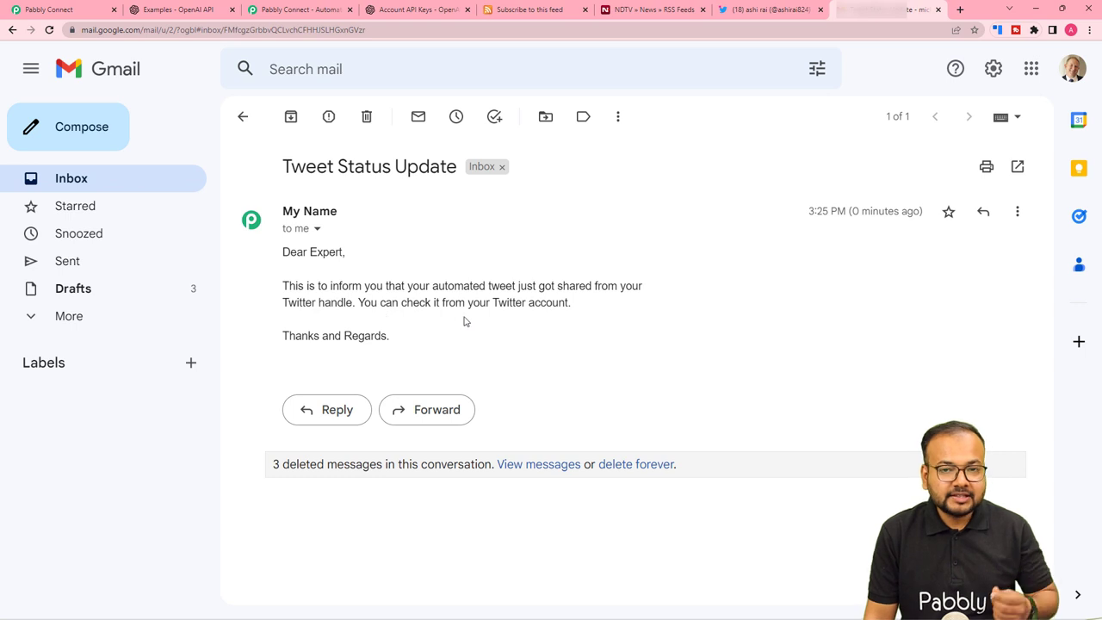
pyautogui.click(83, 12)
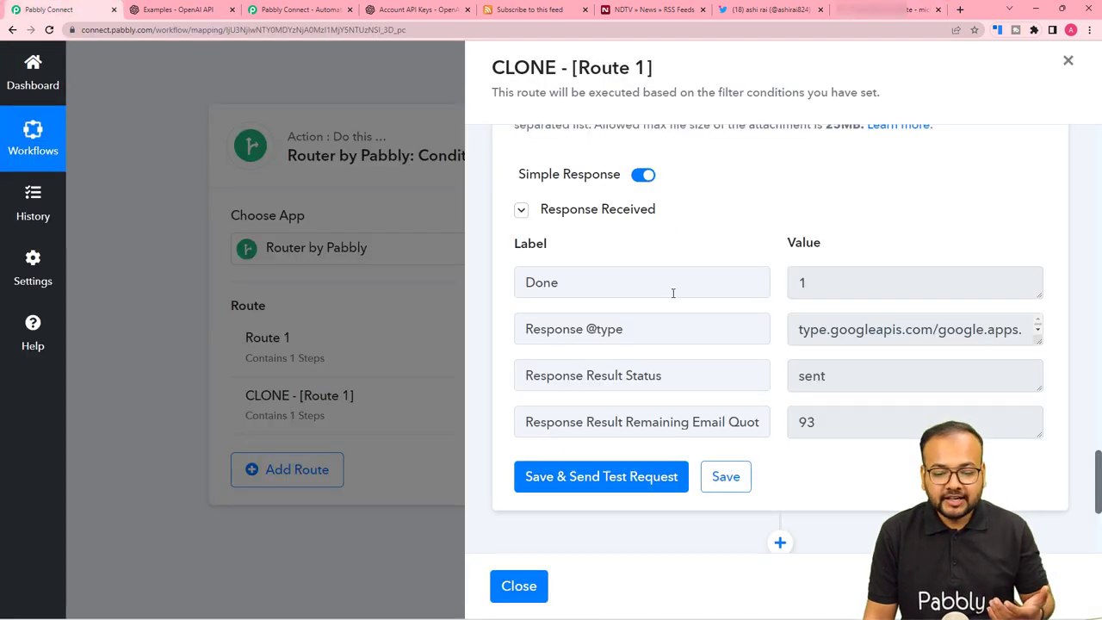
# Close the cloned route's settings panel and collapse the Twitter Create Tweet step.
pyautogui.scroll(6, 674, 297)
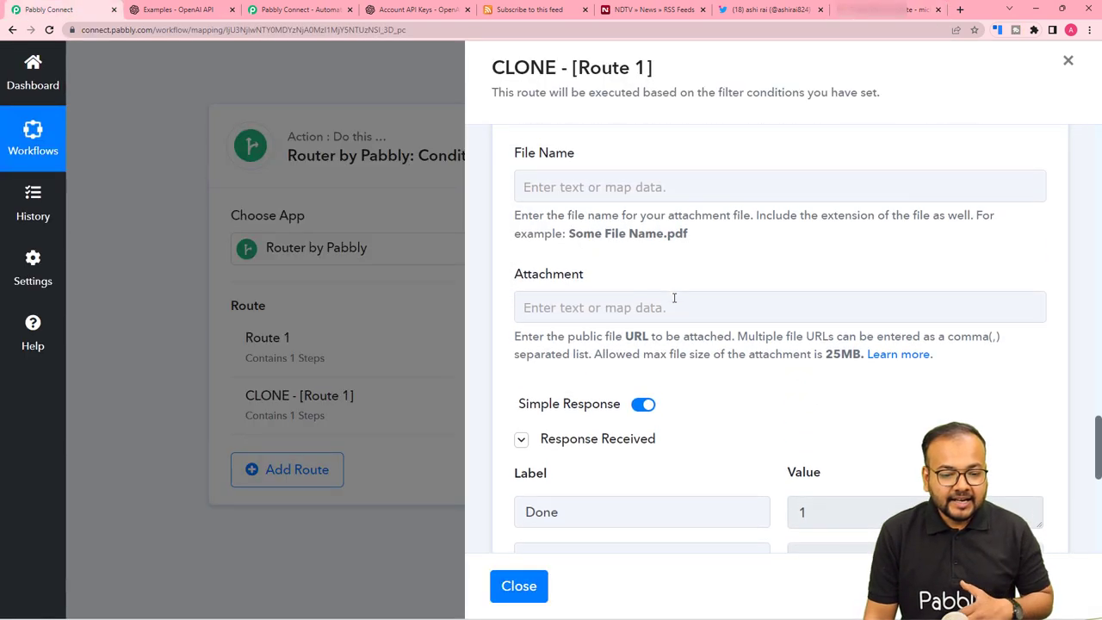
pyautogui.scroll(5, 568, 267)
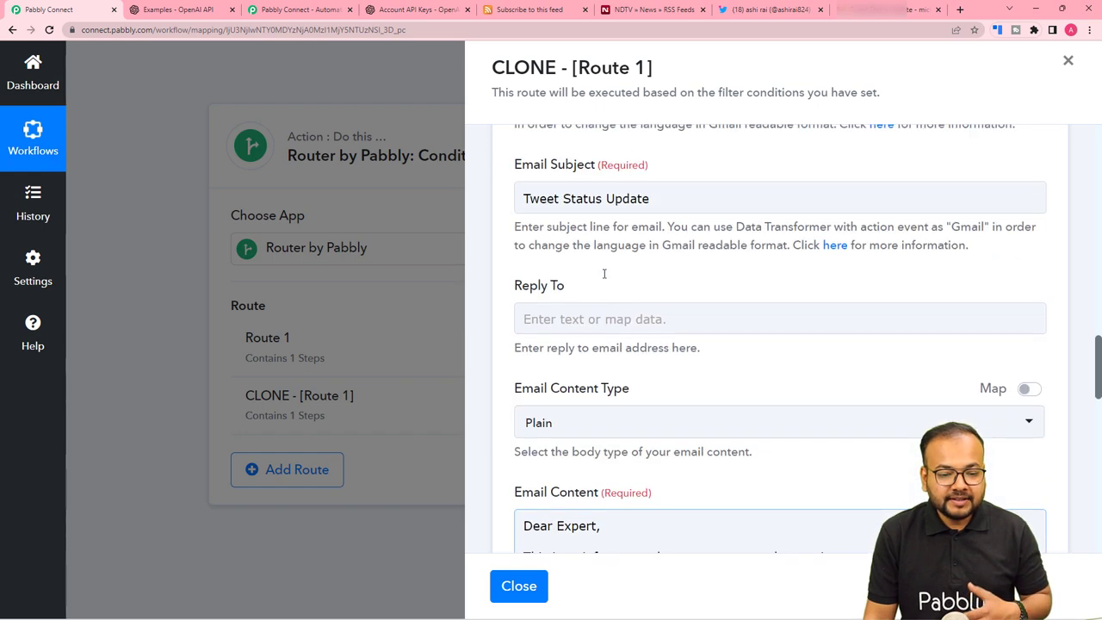
pyautogui.scroll(2, 577, 326)
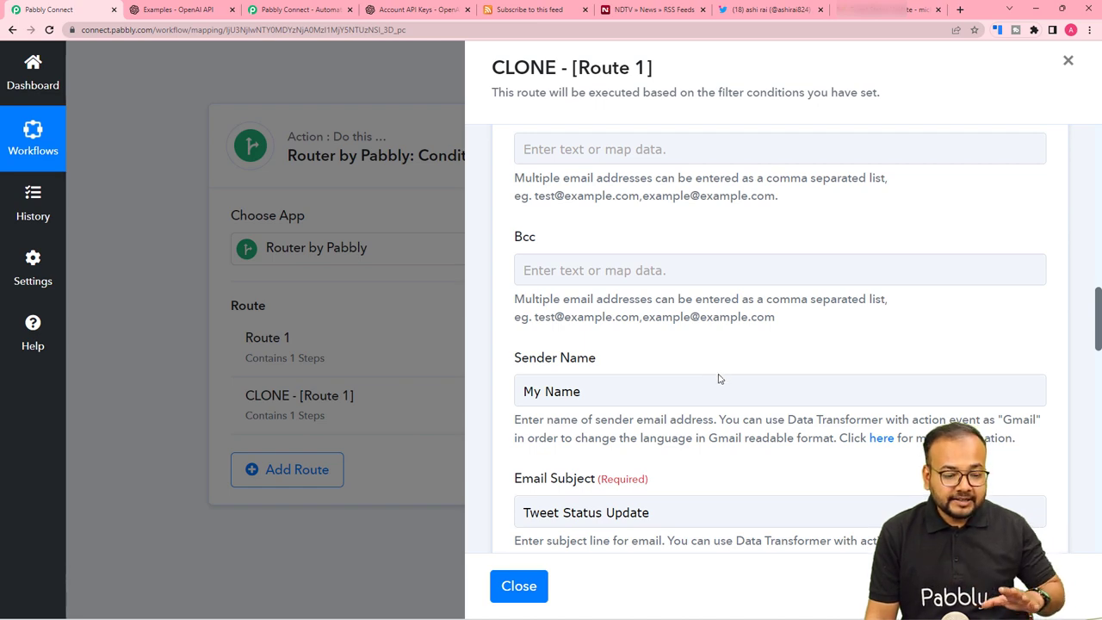
pyautogui.click(522, 593)
pyautogui.scroll(3, 594, 454)
pyautogui.scroll(10, 603, 452)
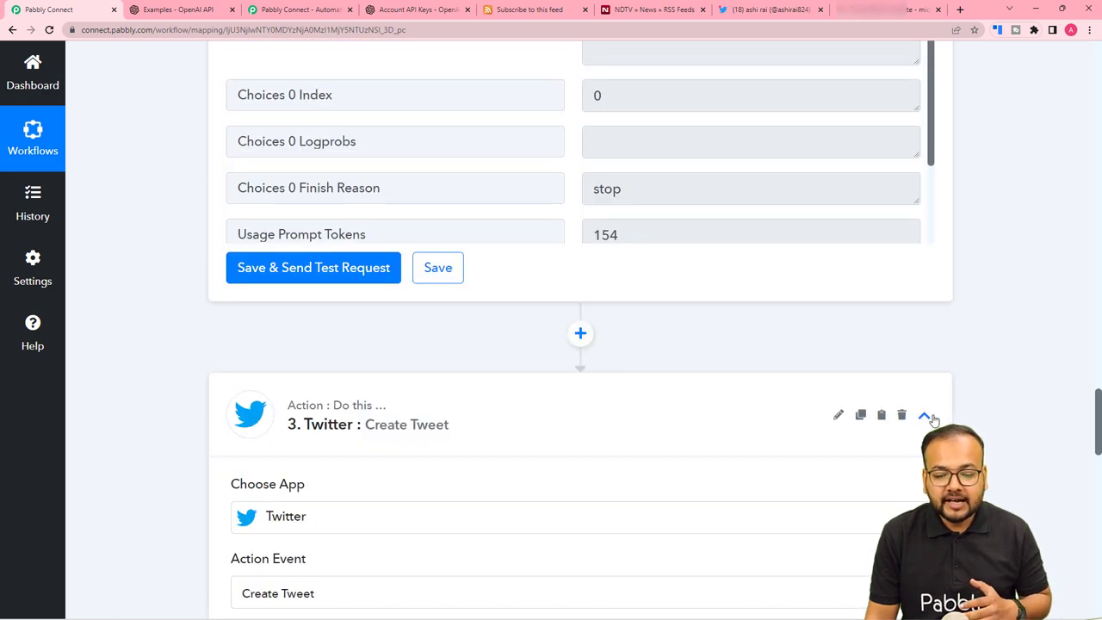
pyautogui.click(926, 416)
# Collapse the OpenAI and RSS trigger steps.
pyautogui.scroll(8, 966, 409)
pyautogui.scroll(7, 966, 409)
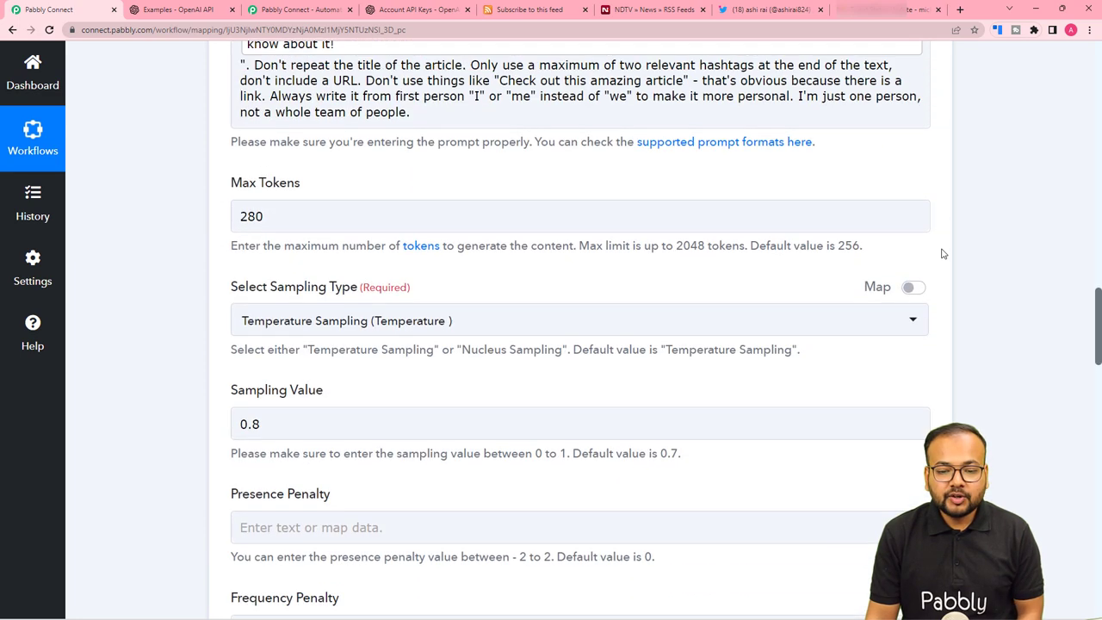
pyautogui.scroll(8, 942, 253)
pyautogui.click(925, 239)
pyautogui.scroll(2, 995, 273)
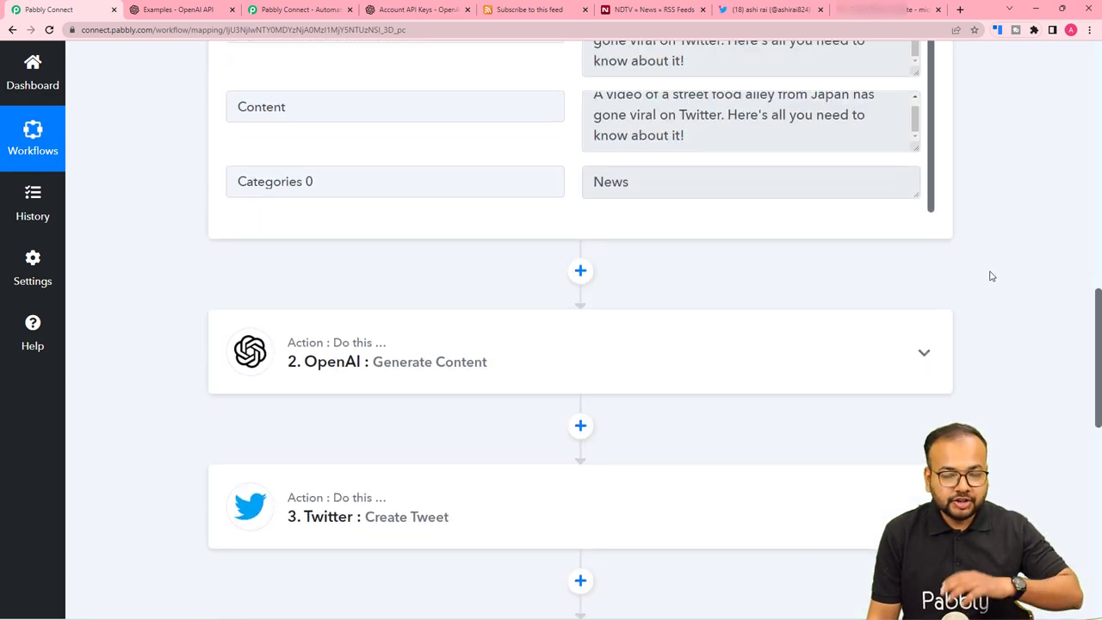
pyautogui.scroll(7, 991, 276)
pyautogui.scroll(4, 927, 182)
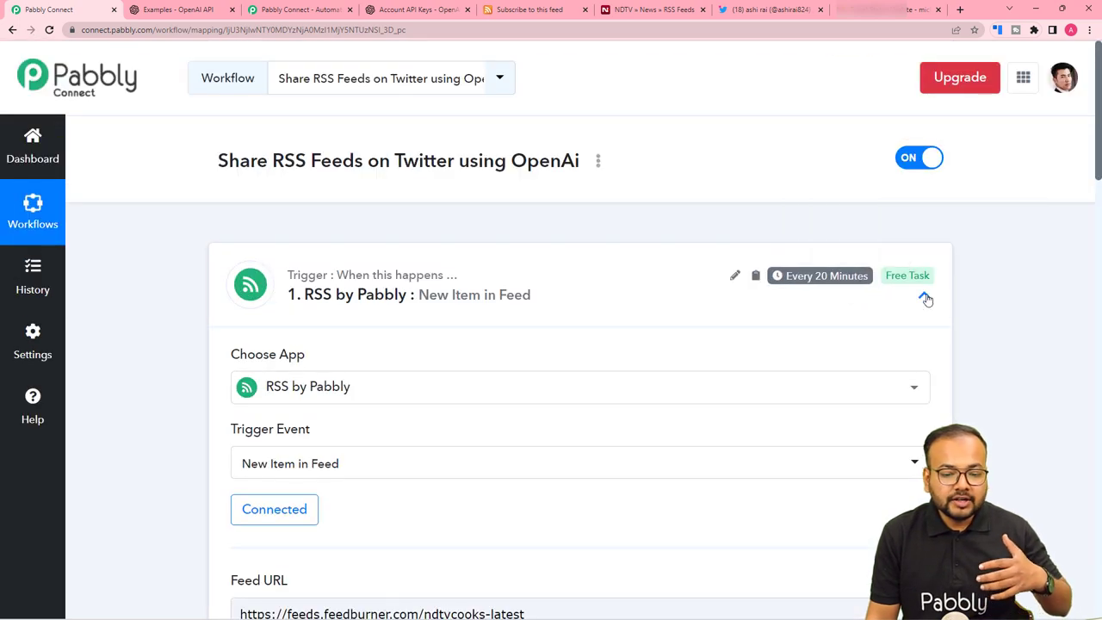
pyautogui.click(925, 298)
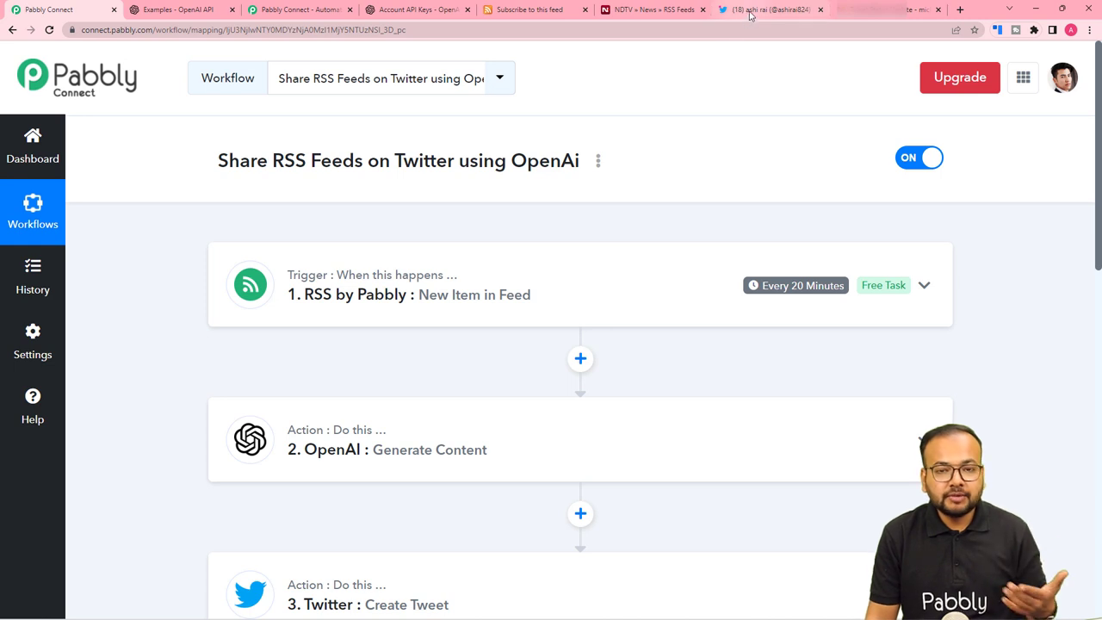
# Recheck the 'Tweet Status Update' email in Gmail, then return to the RSS-to-Twitter workflow.
pyautogui.moveTo(751, 14)
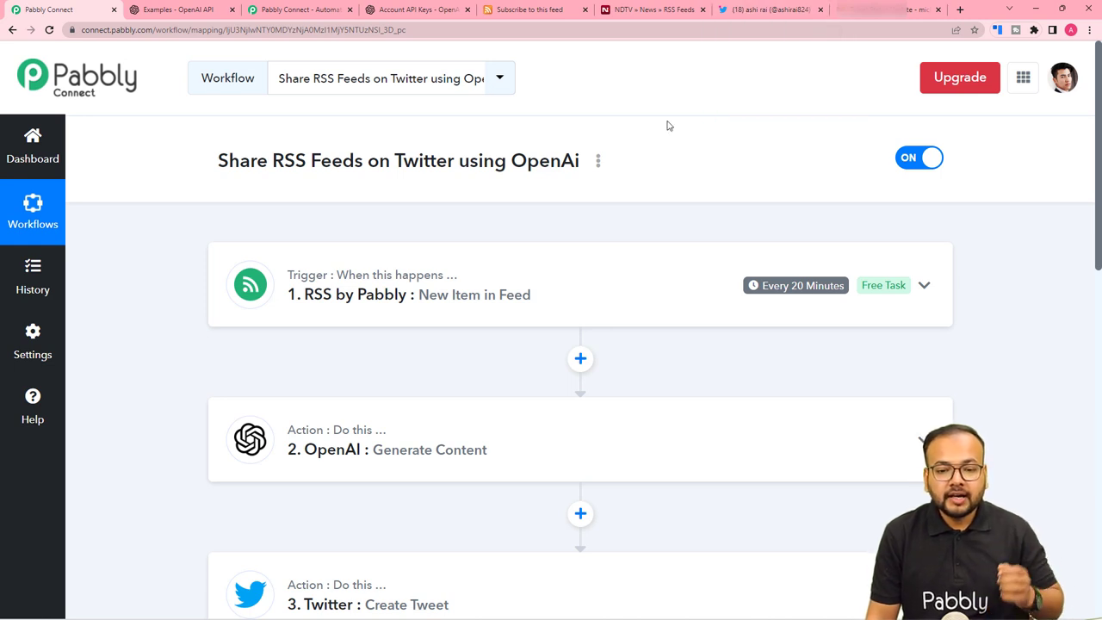
pyautogui.click(868, 20)
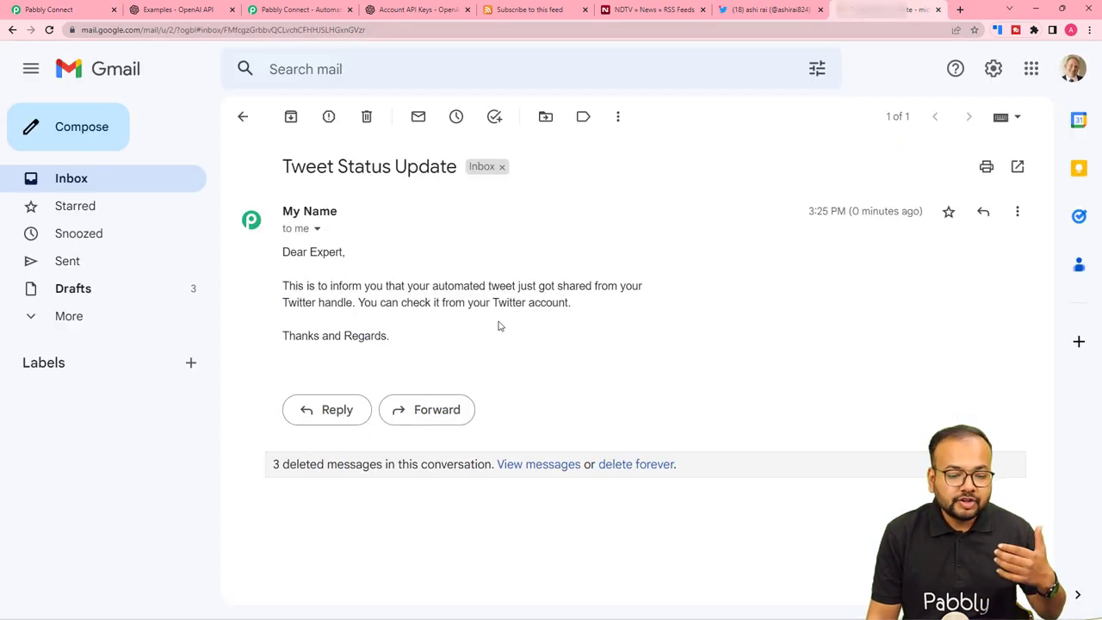
pyautogui.click(97, 12)
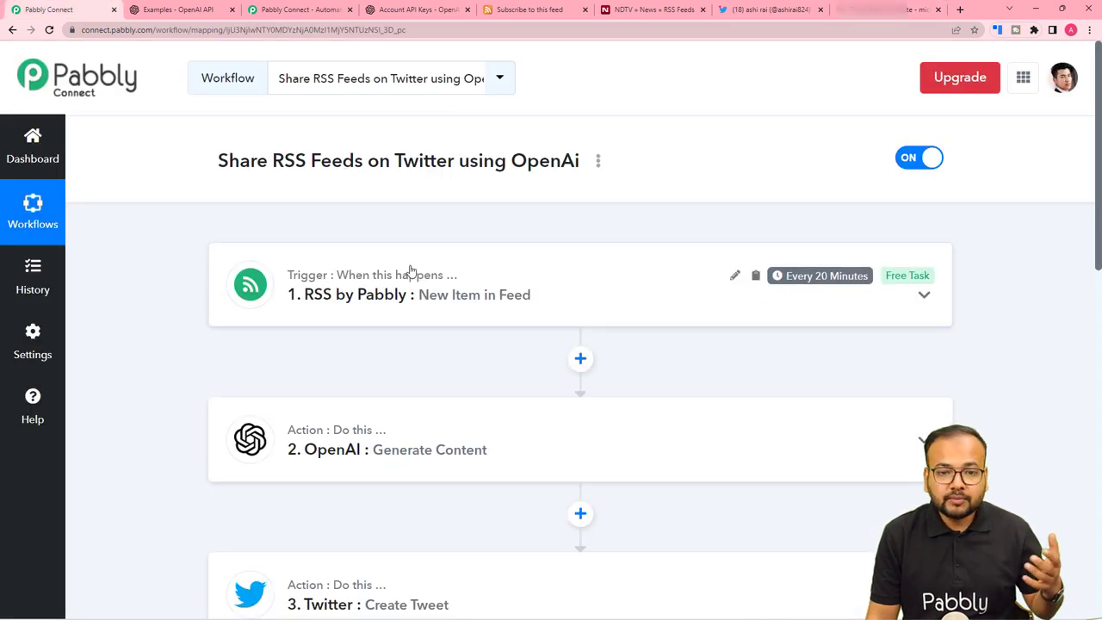
pyautogui.scroll(-2, 411, 271)
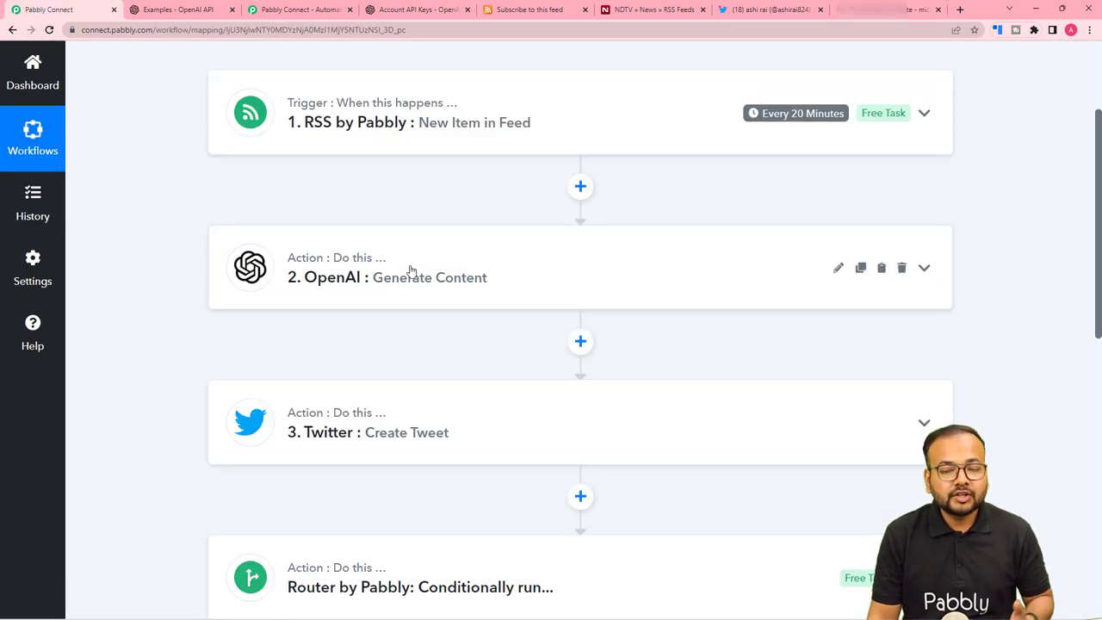
pyautogui.scroll(2, 410, 271)
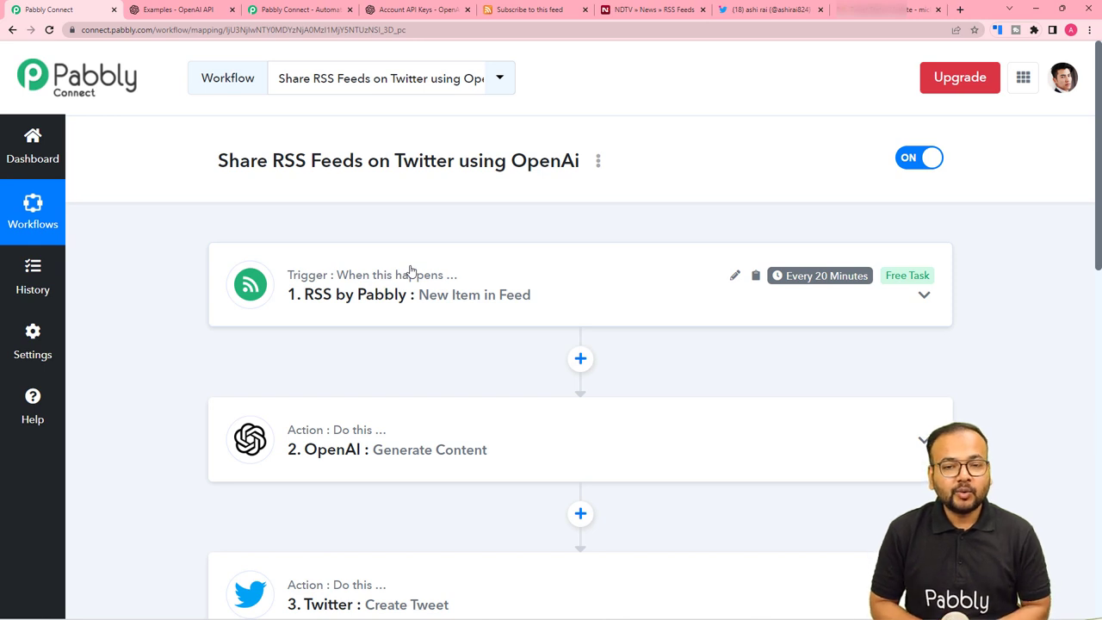